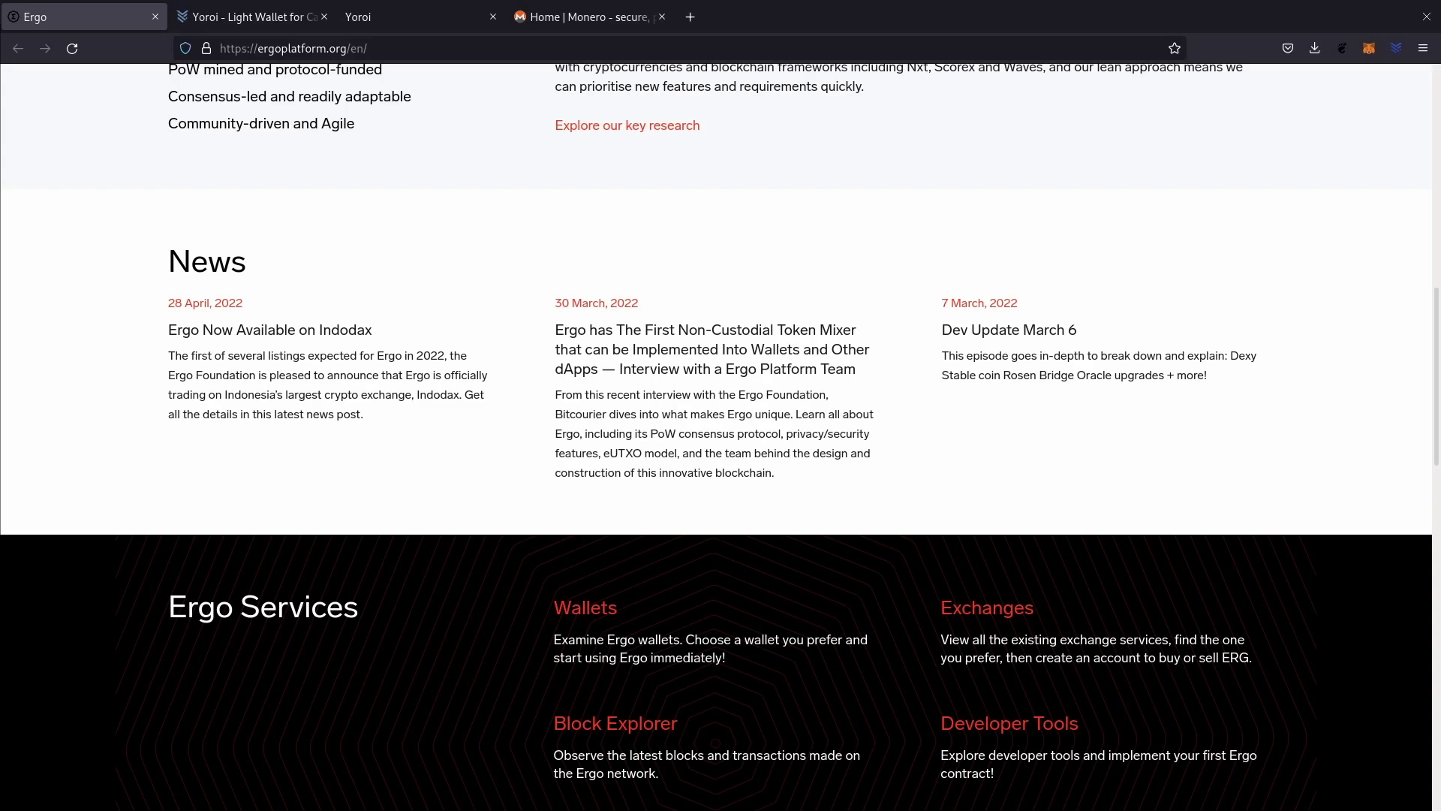
# Leave the Ergo Platform page and bring up the getmonero.org homepage.
pyautogui.scroll(15, 601, 575)
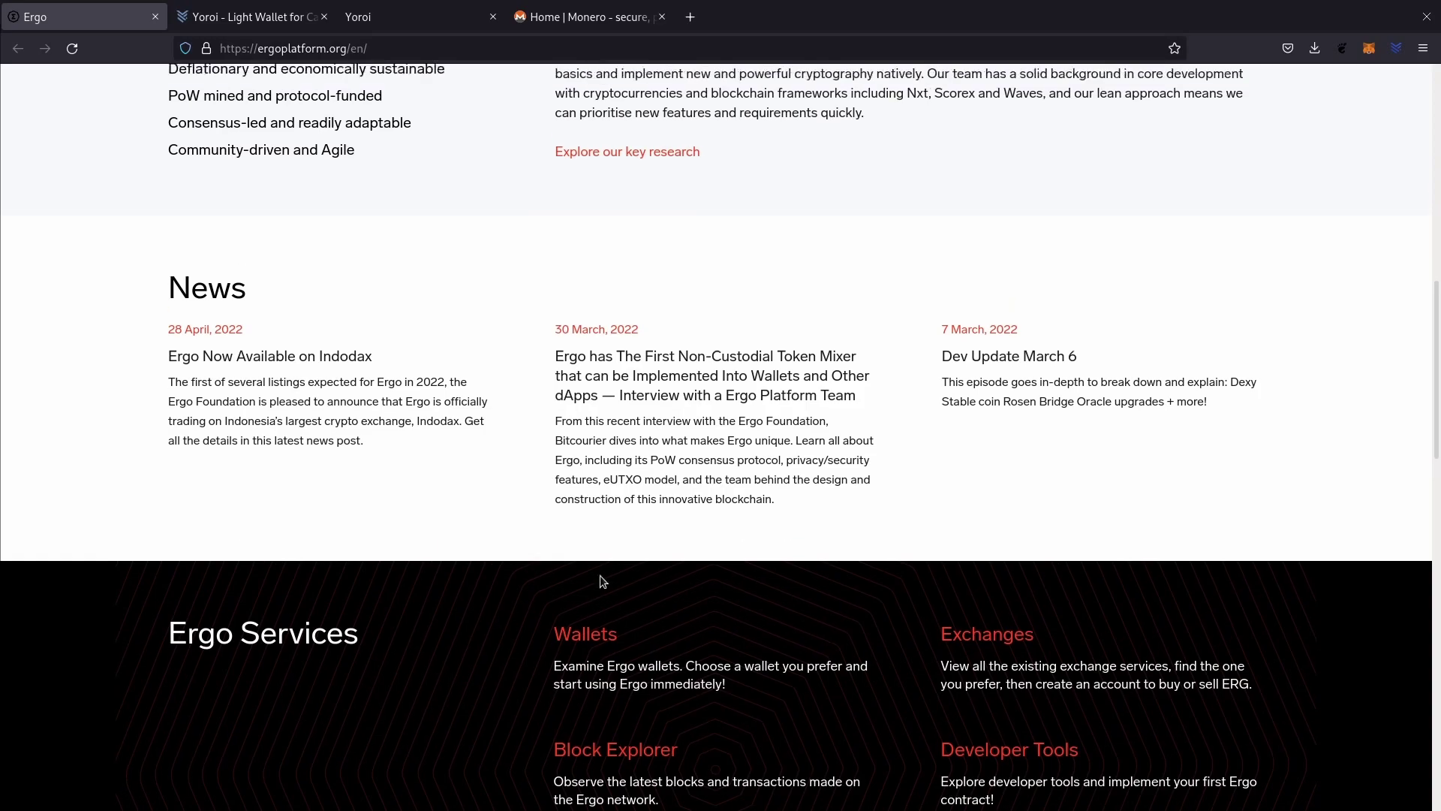
pyautogui.click(575, 27)
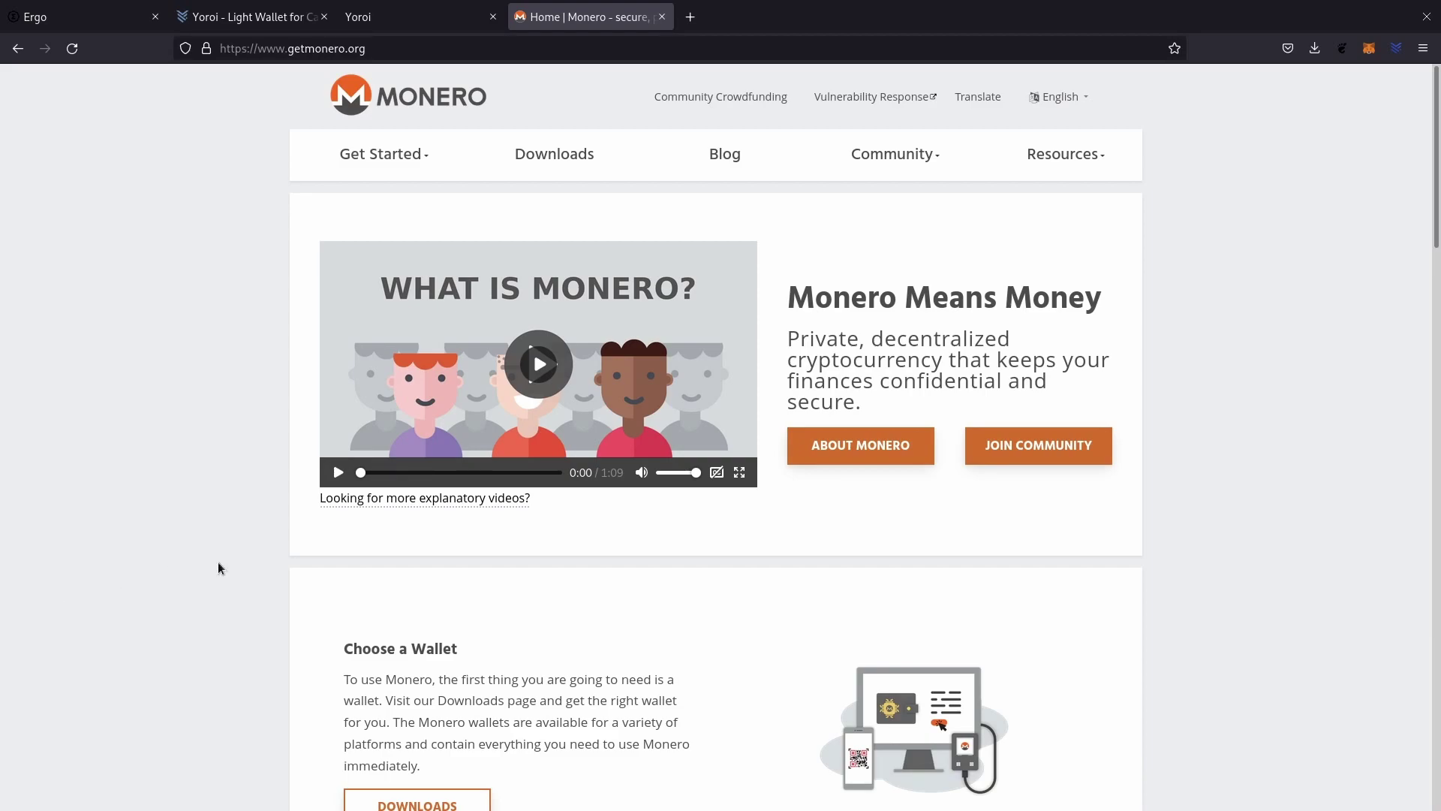
# Scroll down getmonero.org past the Choose a Wallet and Get Some Coins sections.
pyautogui.scroll(-2, 650, 435)
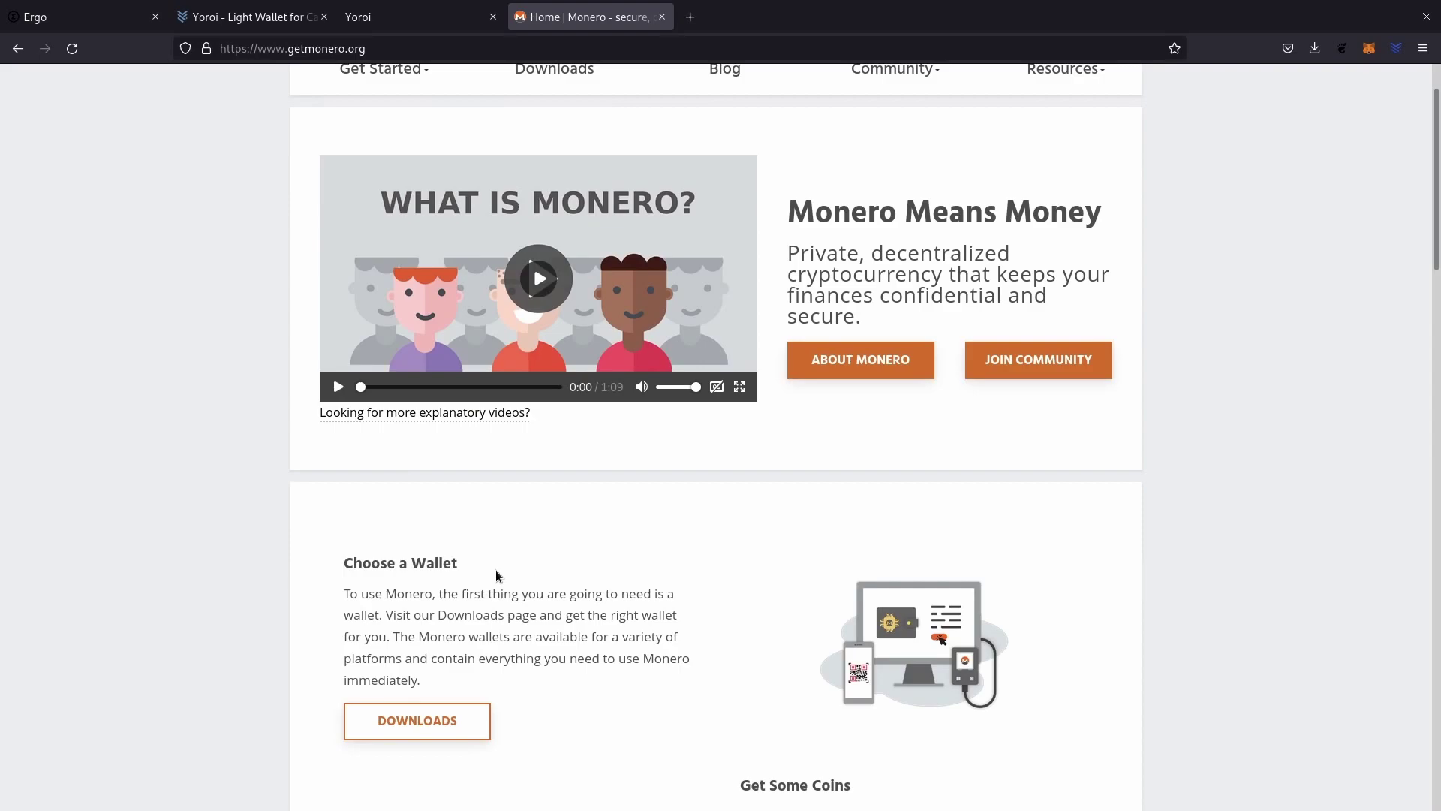
pyautogui.scroll(-2, 496, 570)
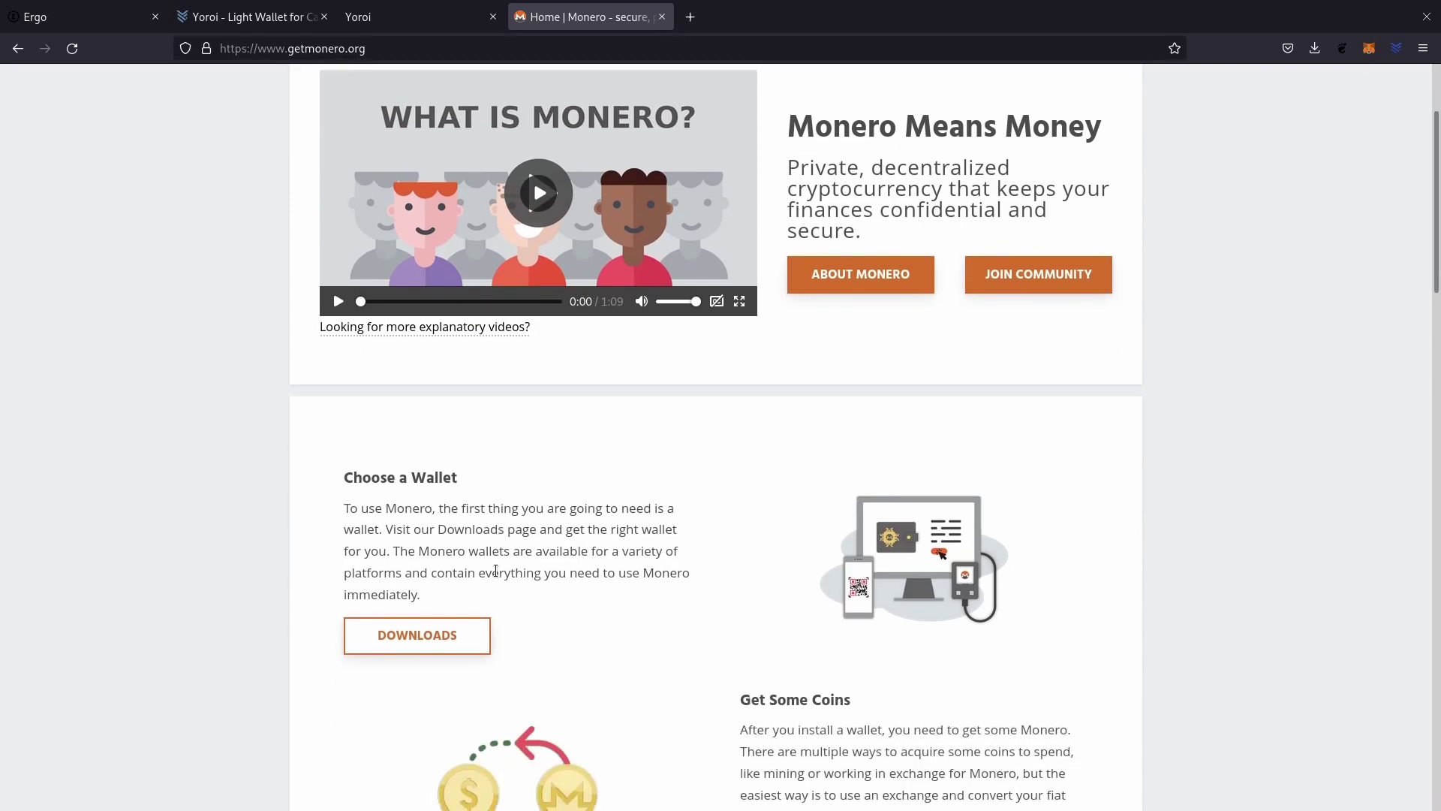
pyautogui.scroll(-2, 496, 570)
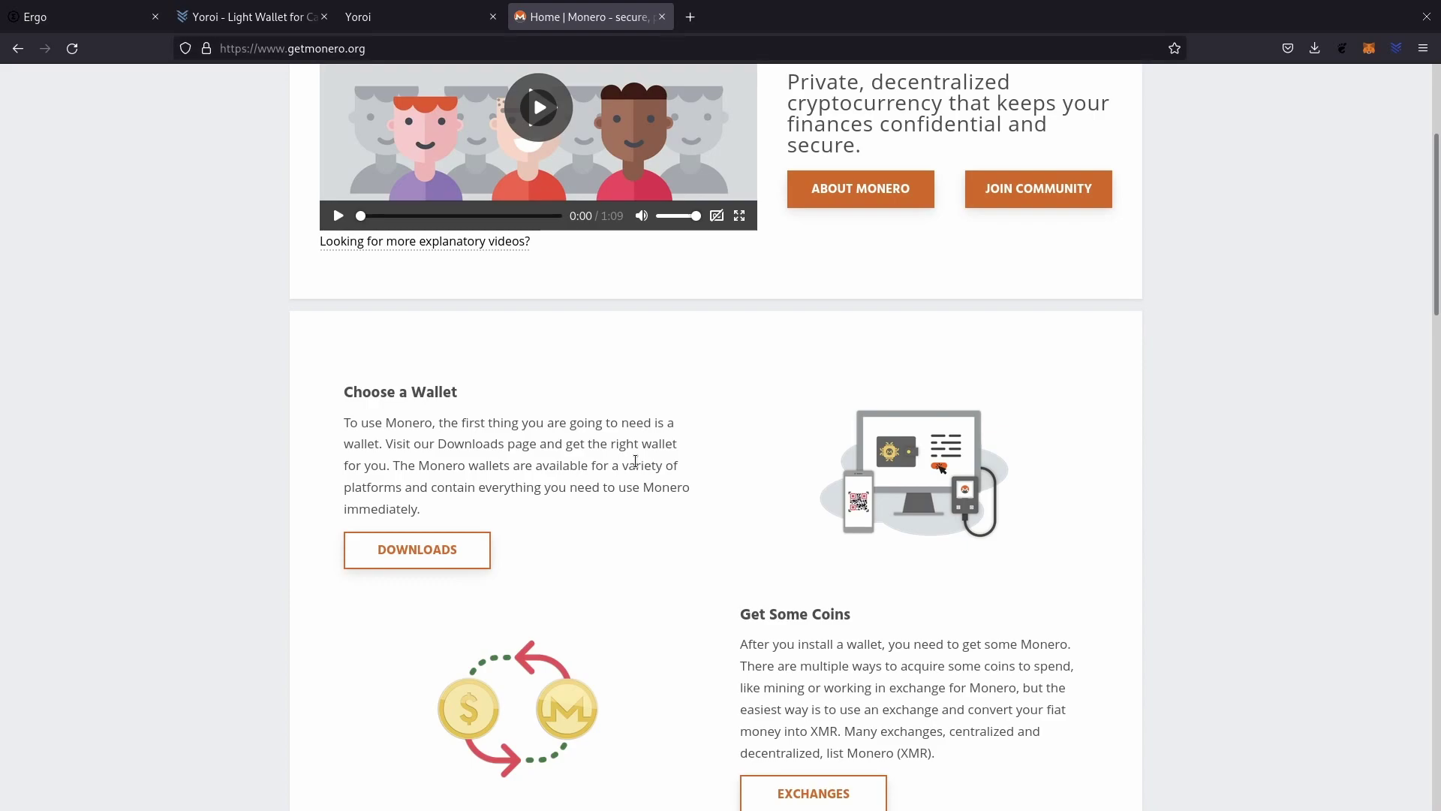
pyautogui.scroll(-4, 724, 458)
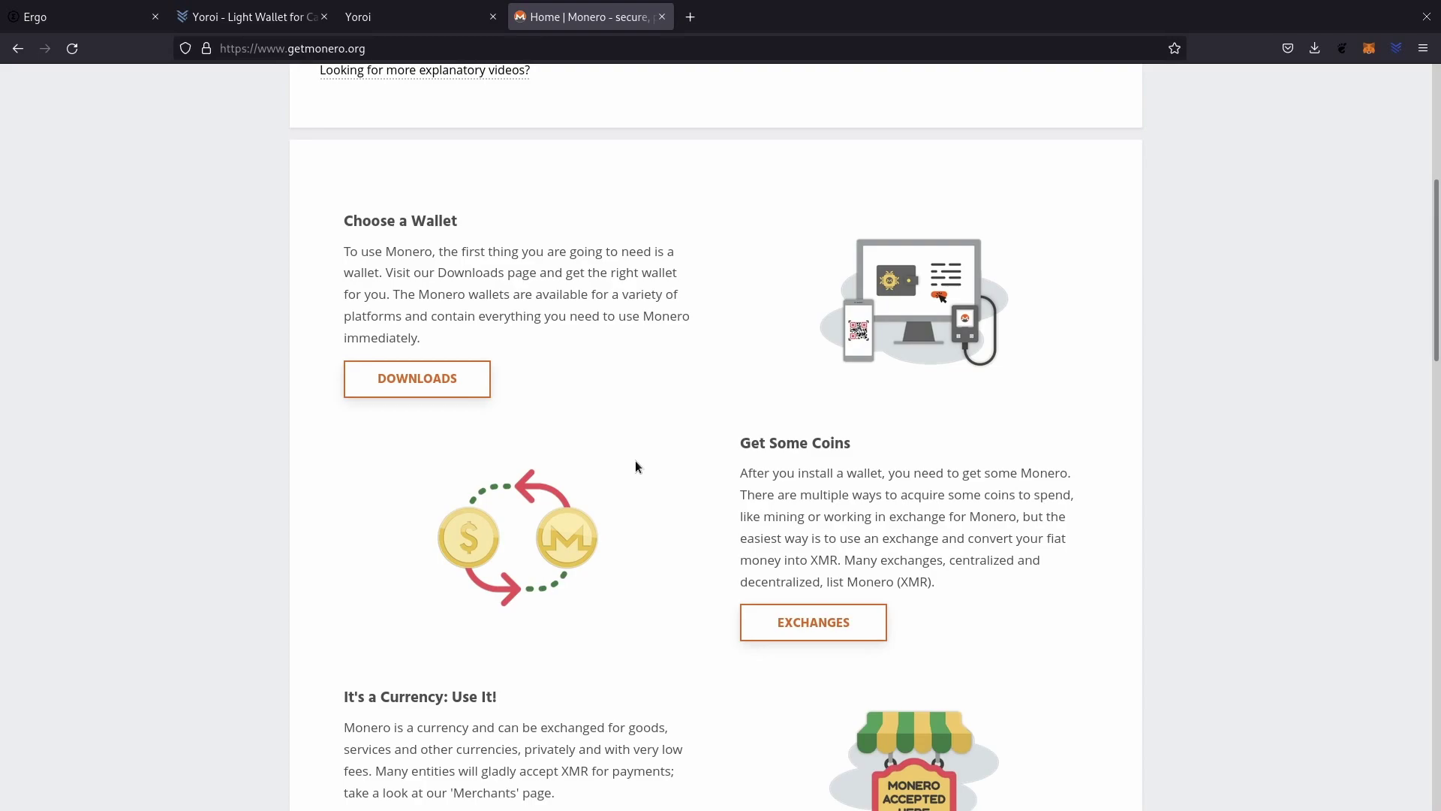
pyautogui.scroll(-5, 635, 467)
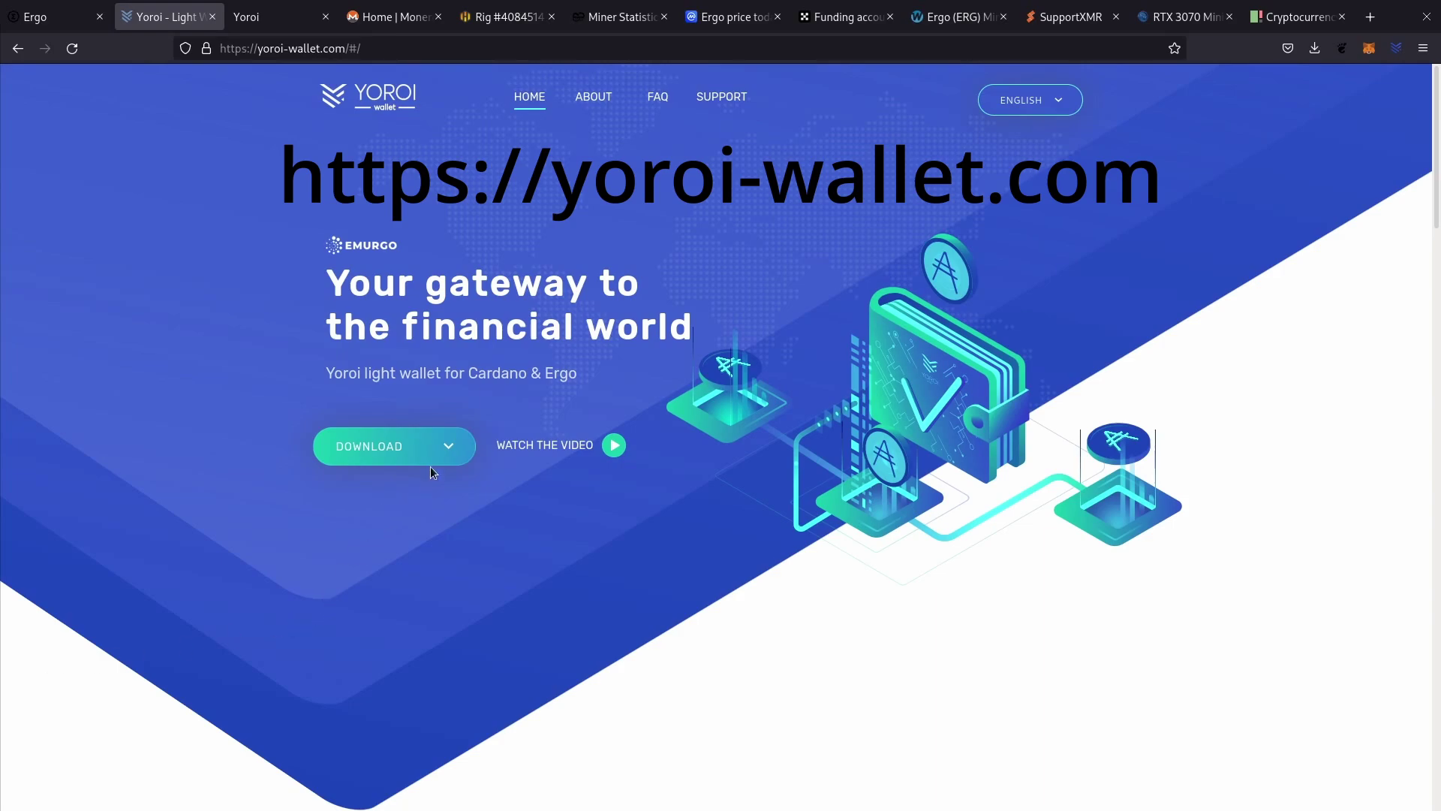
# Display the Yoroi Ergo wallet's P2PK receiving address and QR code.
pyautogui.click(440, 448)
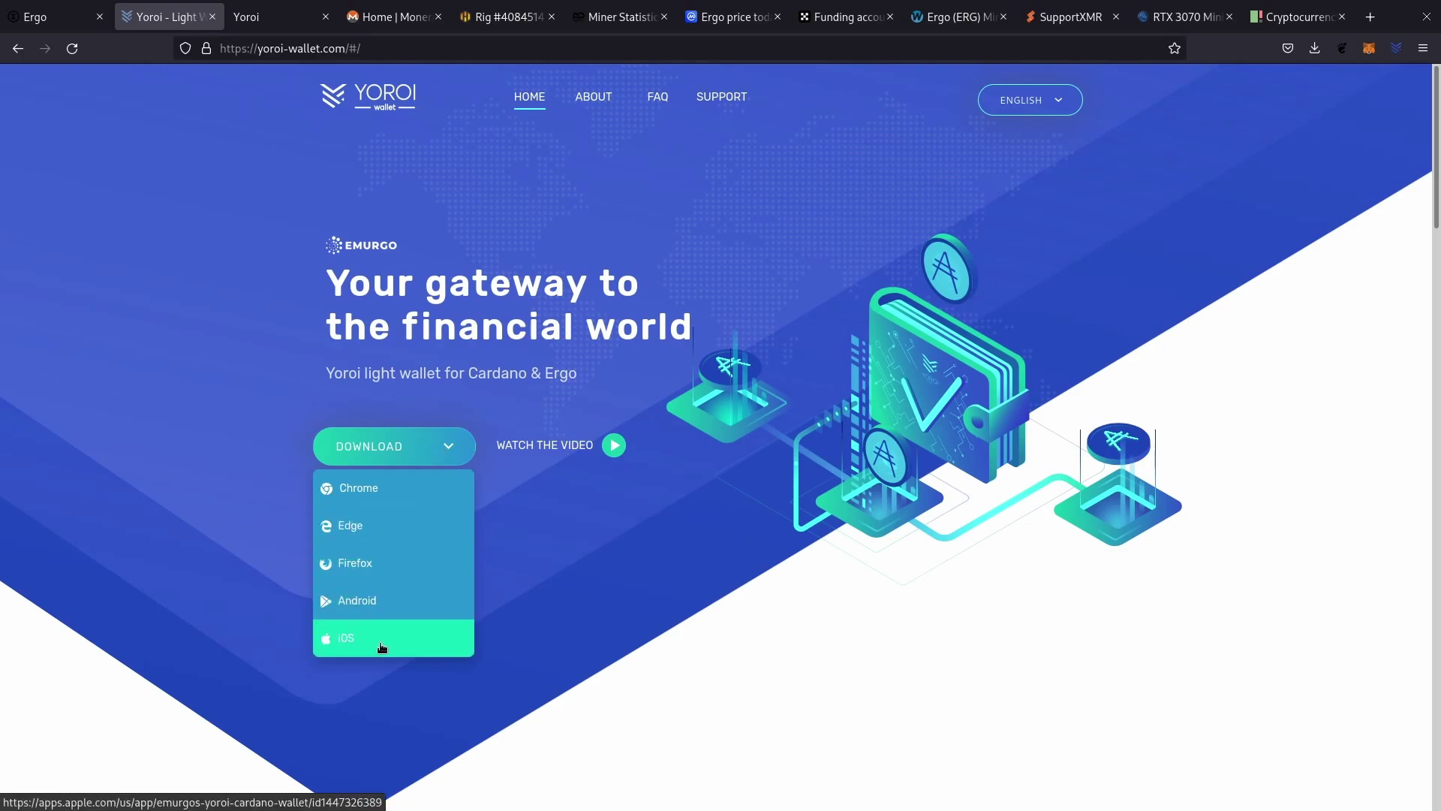
pyautogui.hotkey('ctrl', 'Tab')
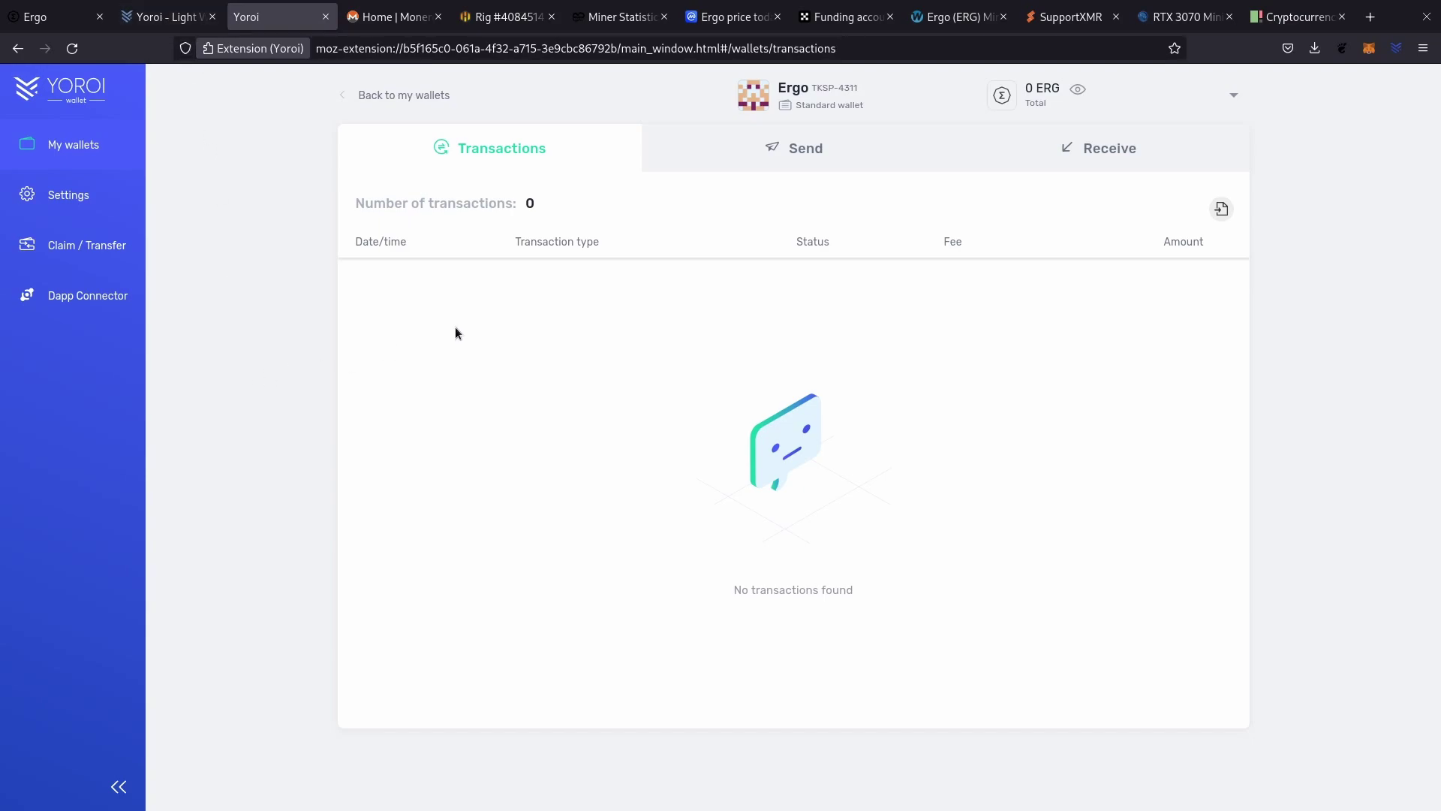
pyautogui.click(1106, 155)
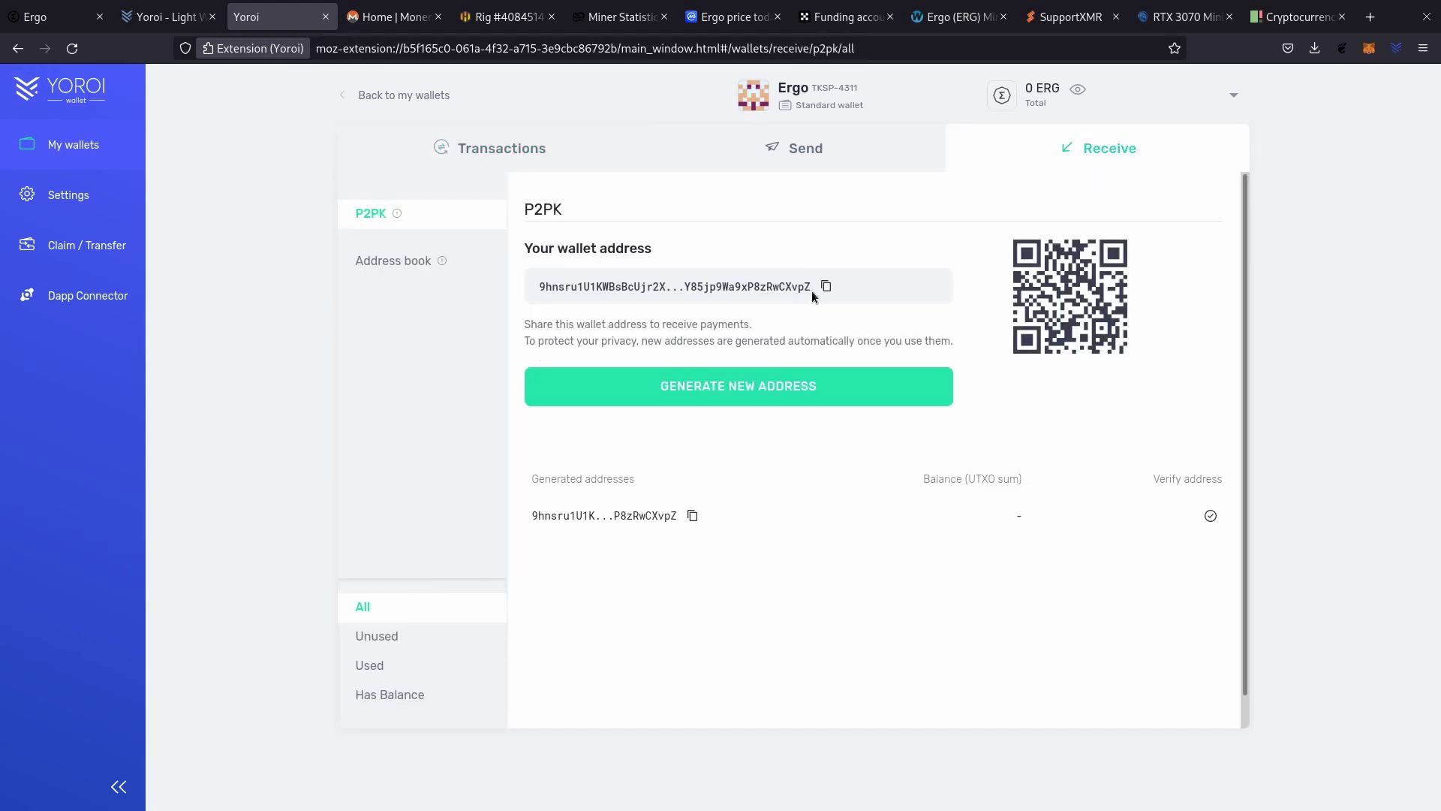
pyautogui.click(502, 17)
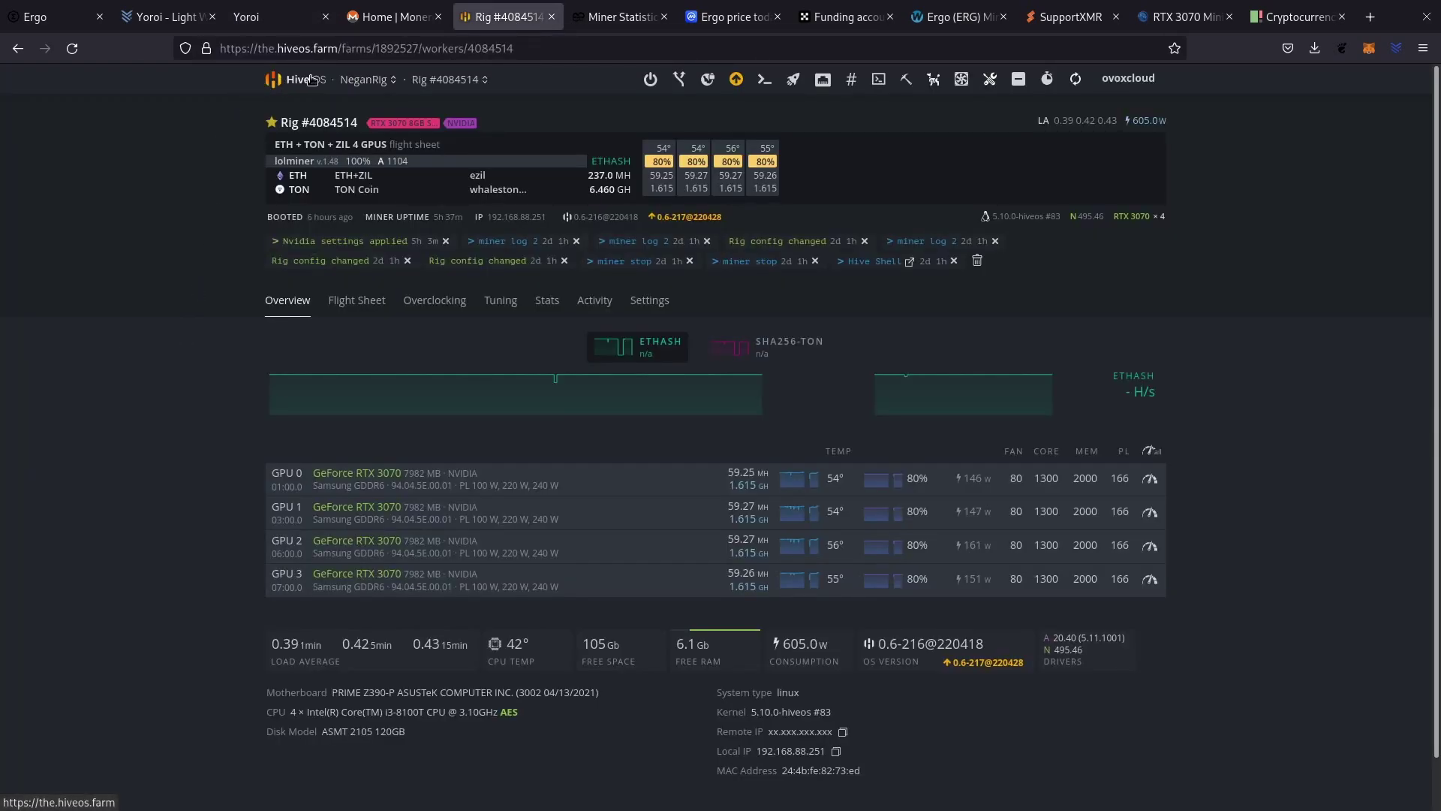
# Open the NeganRig farm's wallet list from the Hive OS farms overview.
pyautogui.click(306, 80)
pyautogui.click(360, 394)
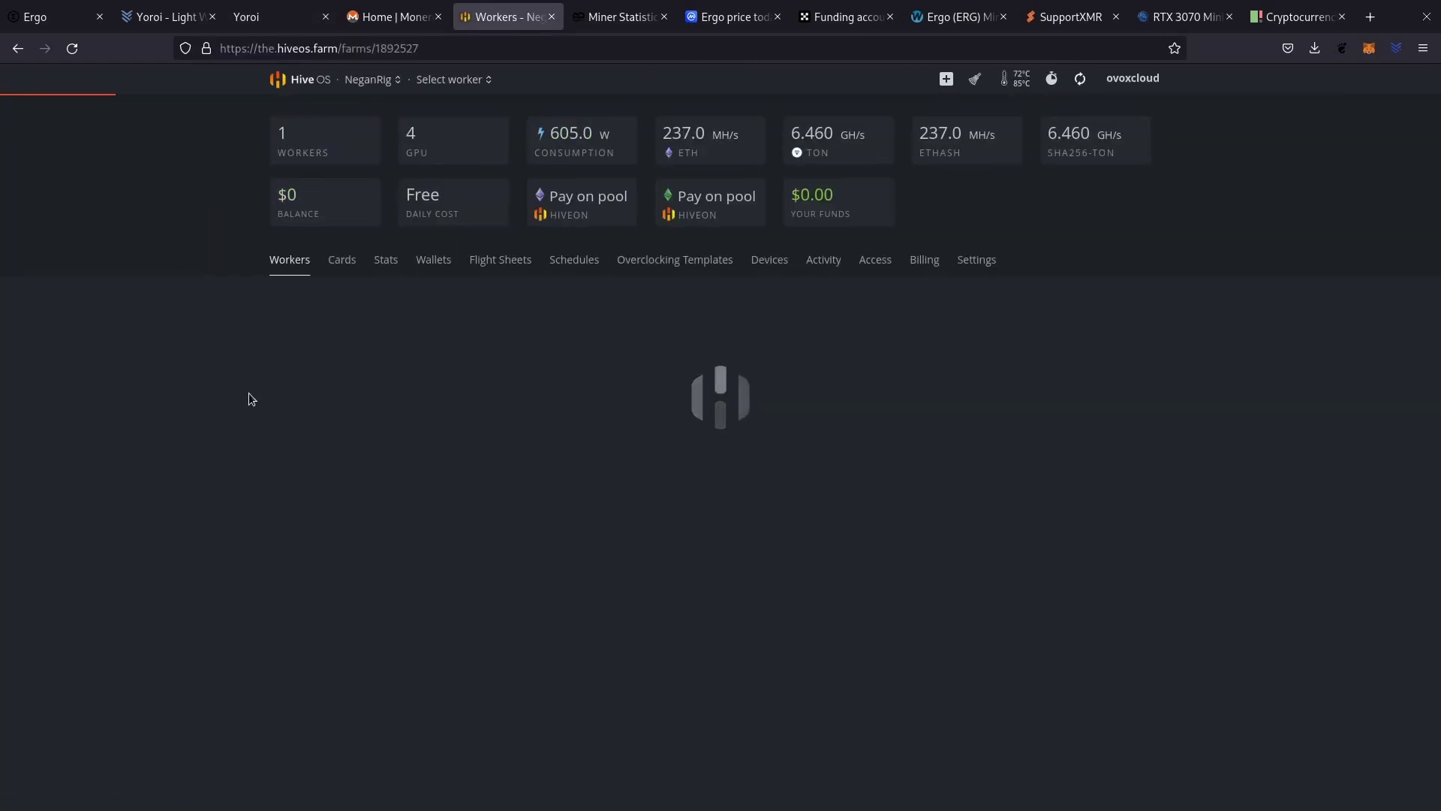
pyautogui.click(433, 262)
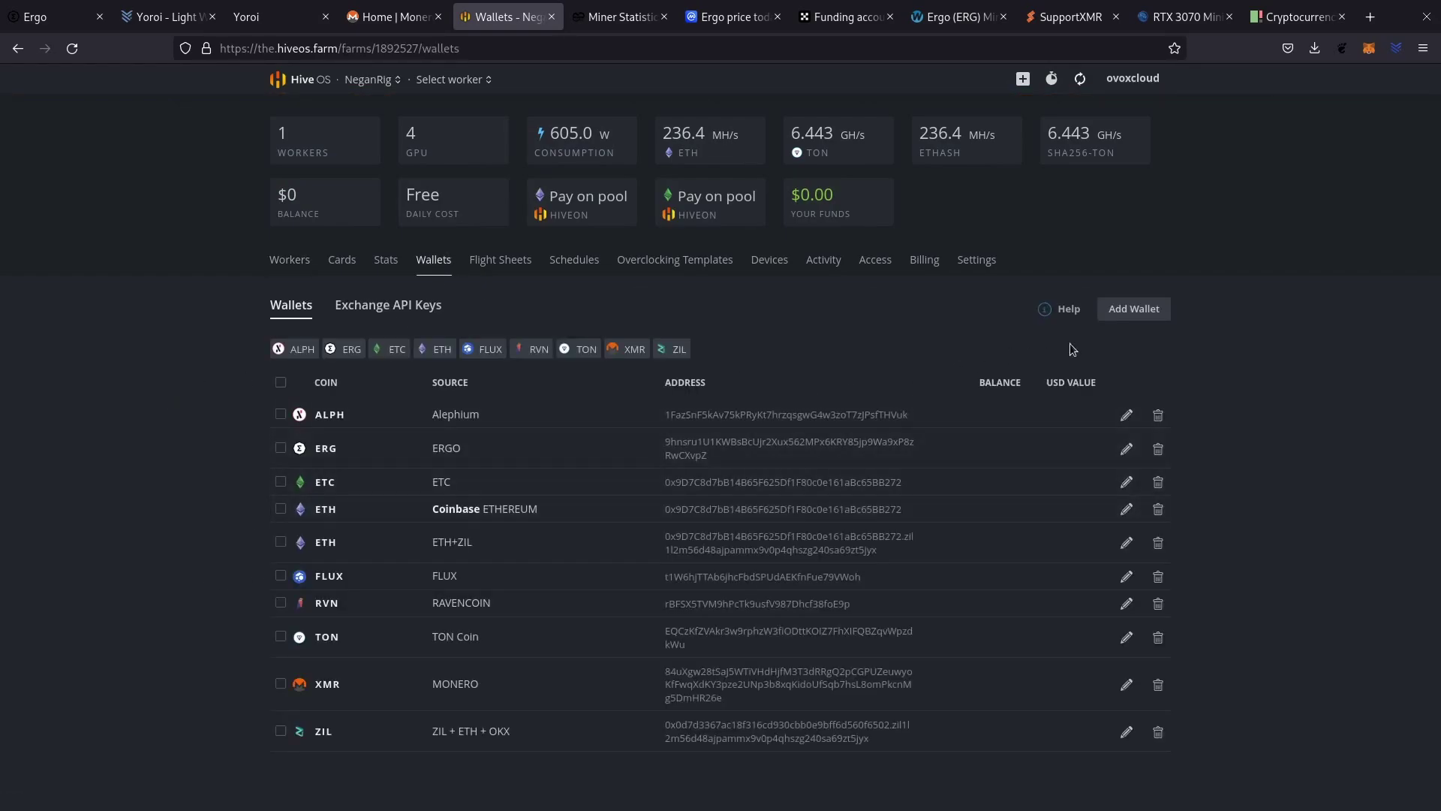
# Fill in a new ERG wallet named ERGO with the pasted address, then cancel it.
pyautogui.click(1144, 312)
pyautogui.click(575, 285)
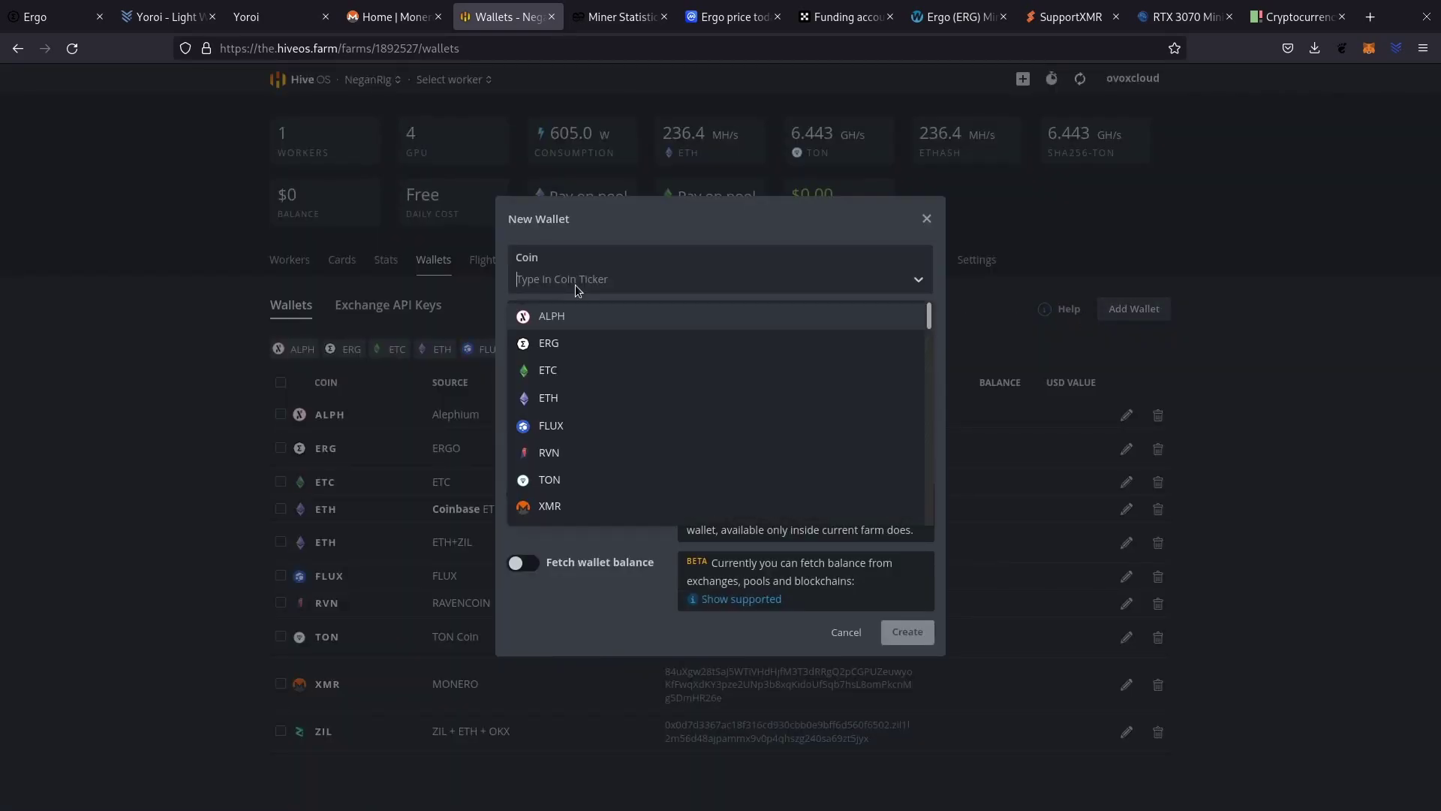
pyautogui.click(552, 351)
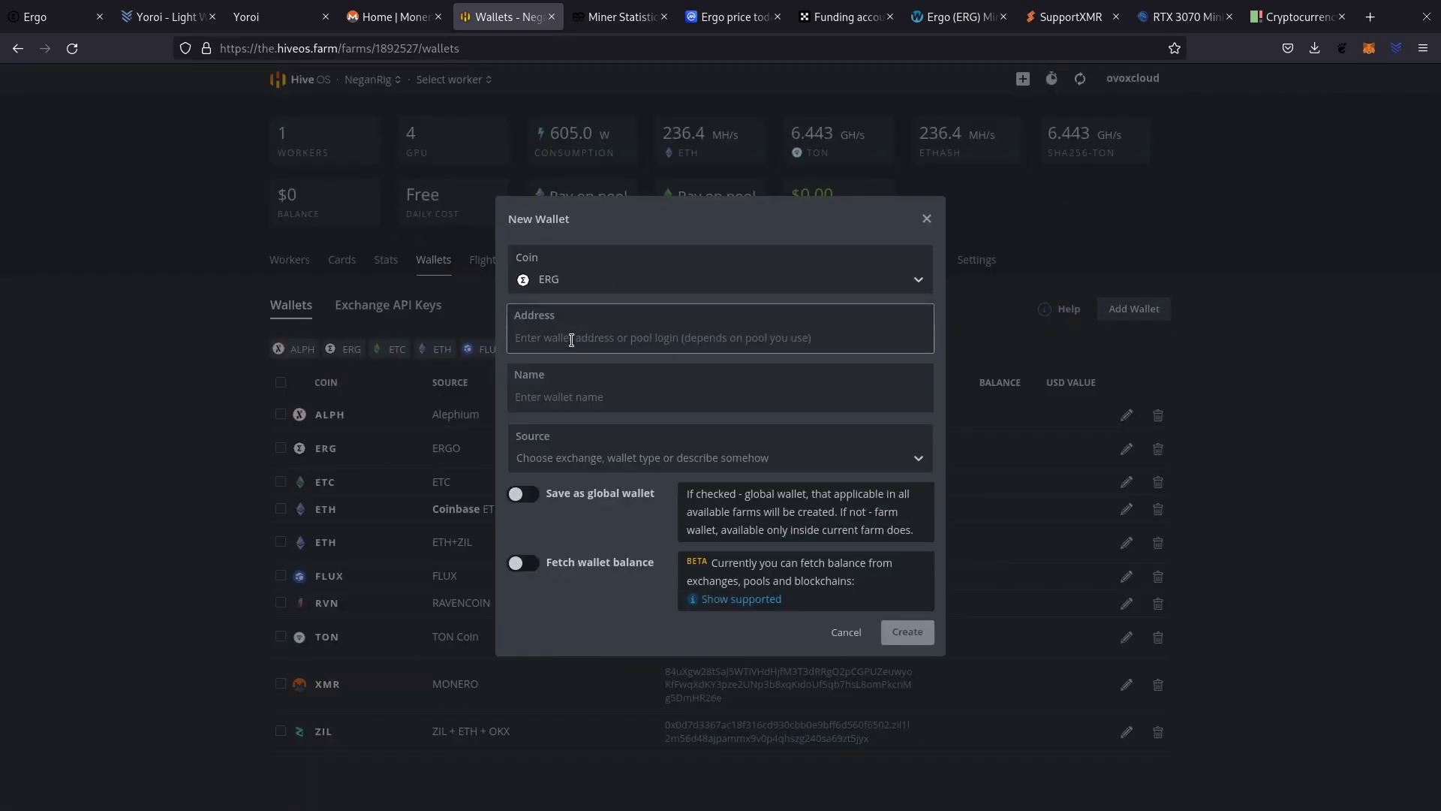
pyautogui.write('9hnsru1U1KWBsBcUjr2Xux562MPx6KRY85jp9Wa9xP8zRwCXvpZ')
pyautogui.click(584, 396)
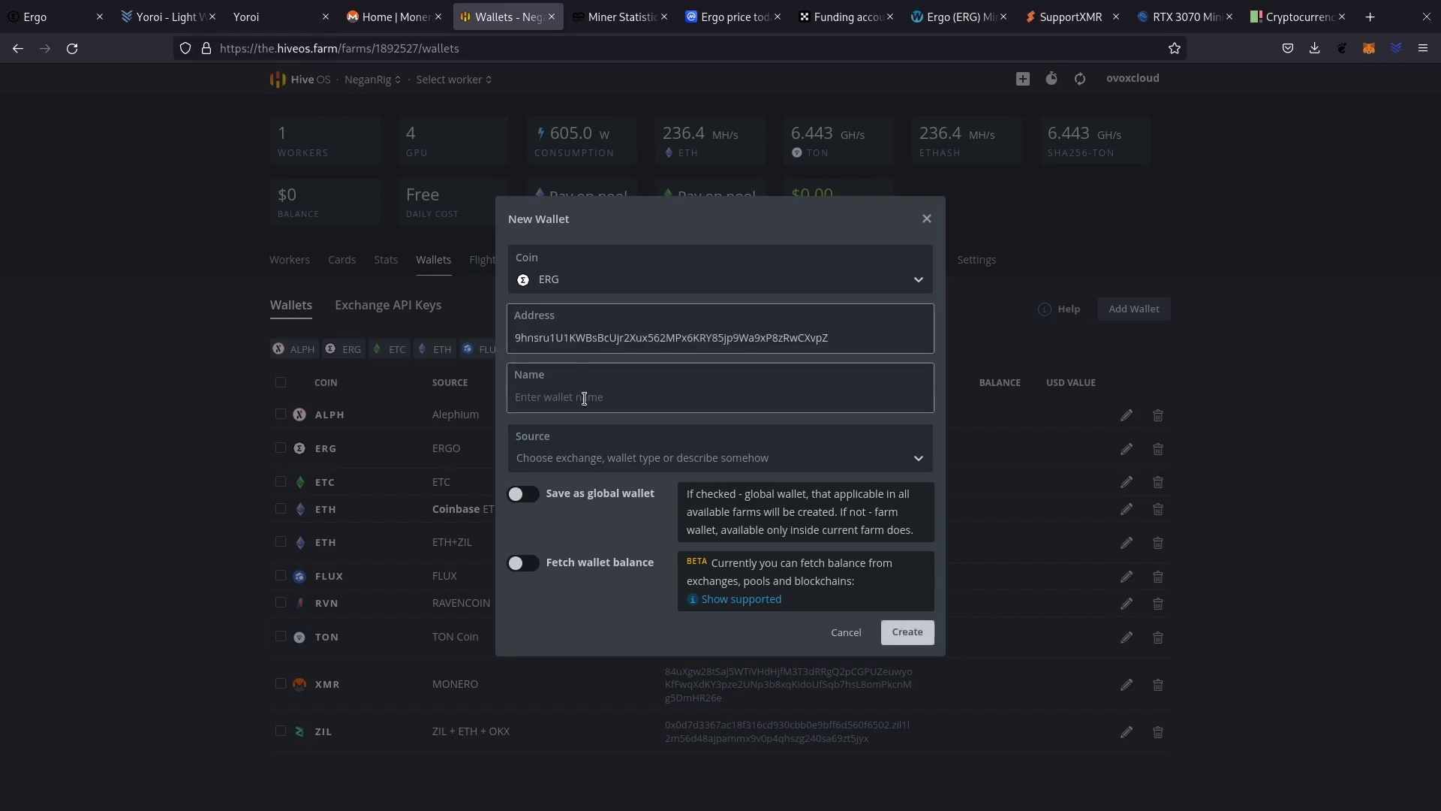
pyautogui.write('ERGO')
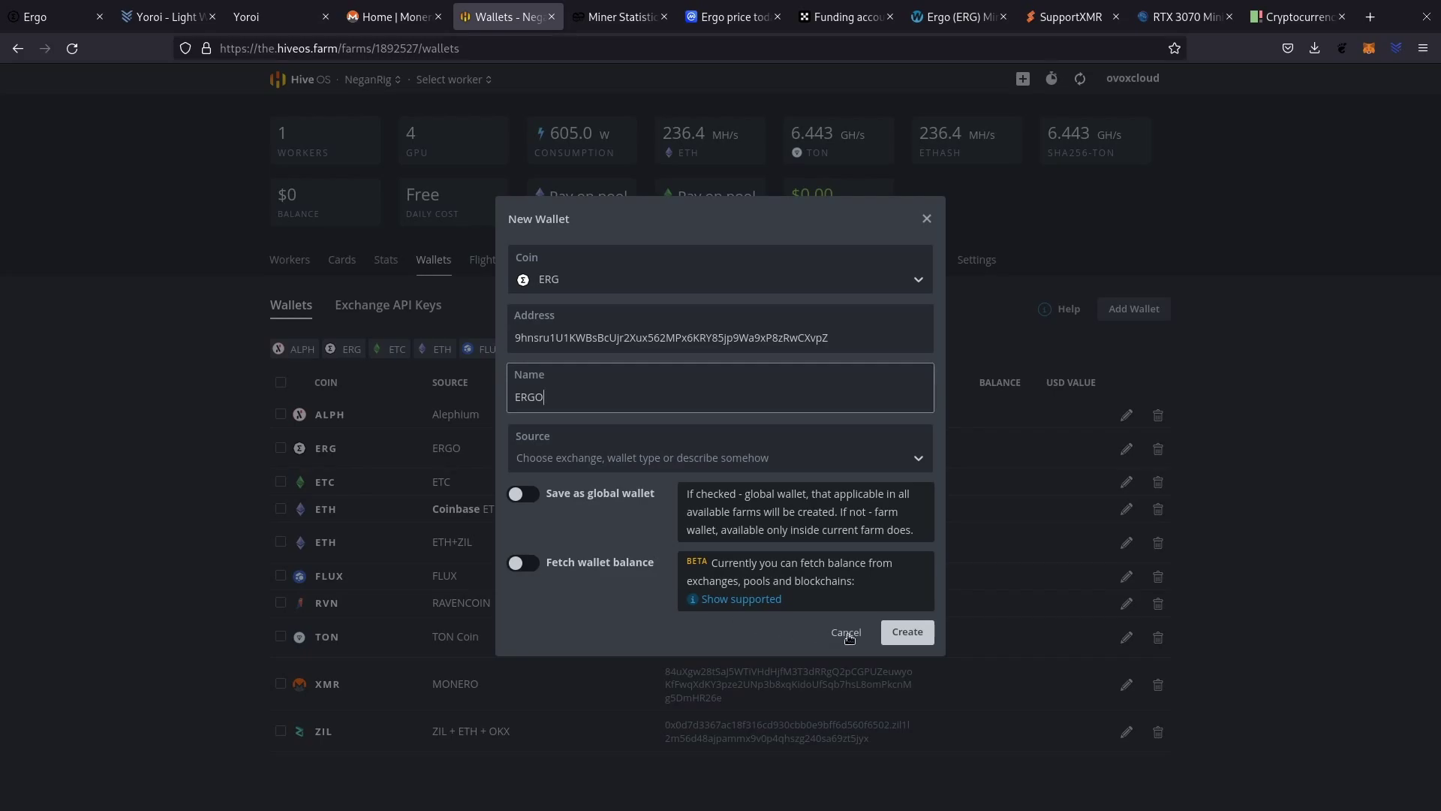
pyautogui.click(901, 635)
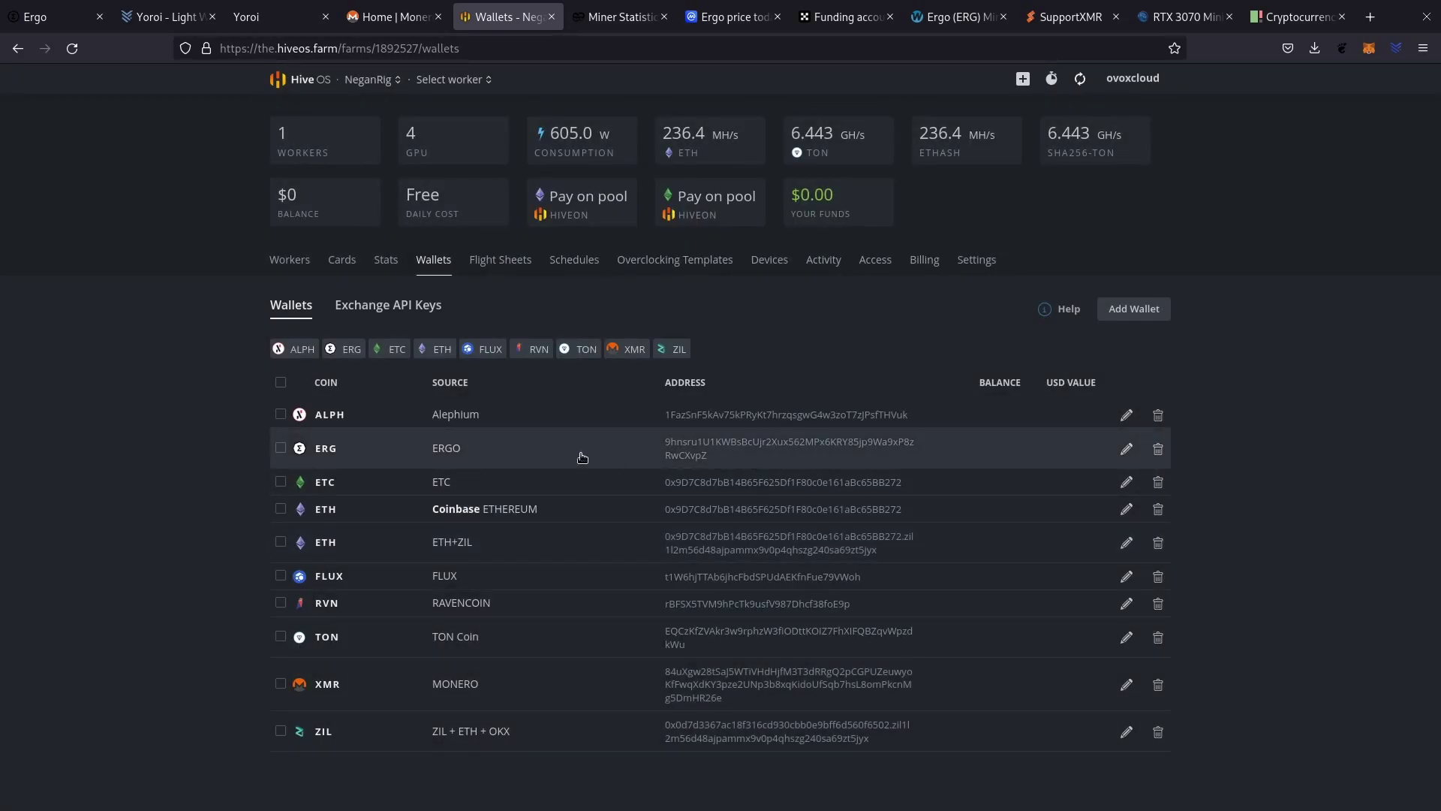
pyautogui.hotkey('ctrl', 'Tab')
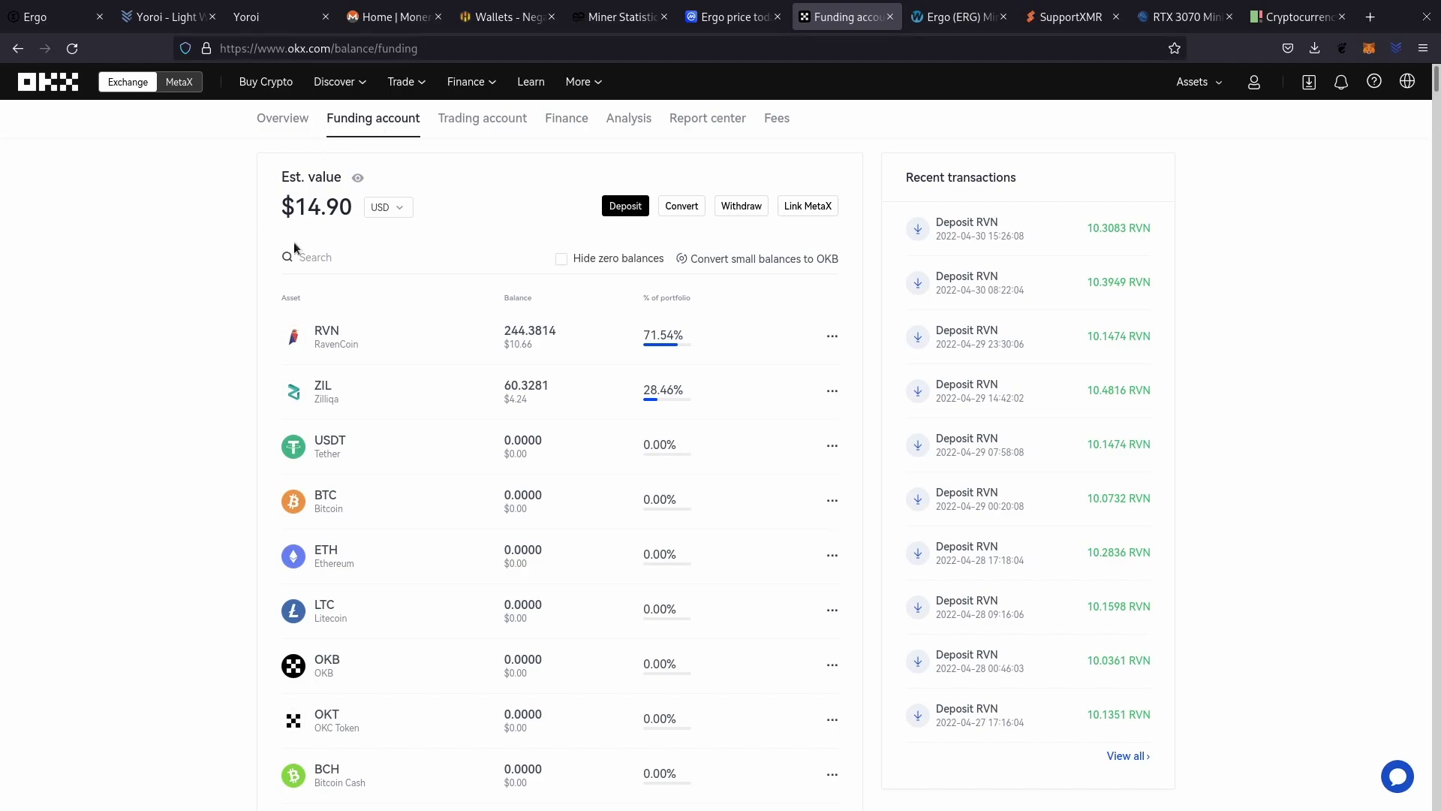
# Generate the OKX funding account's XMR Monero deposit address and copy it.
pyautogui.click(629, 210)
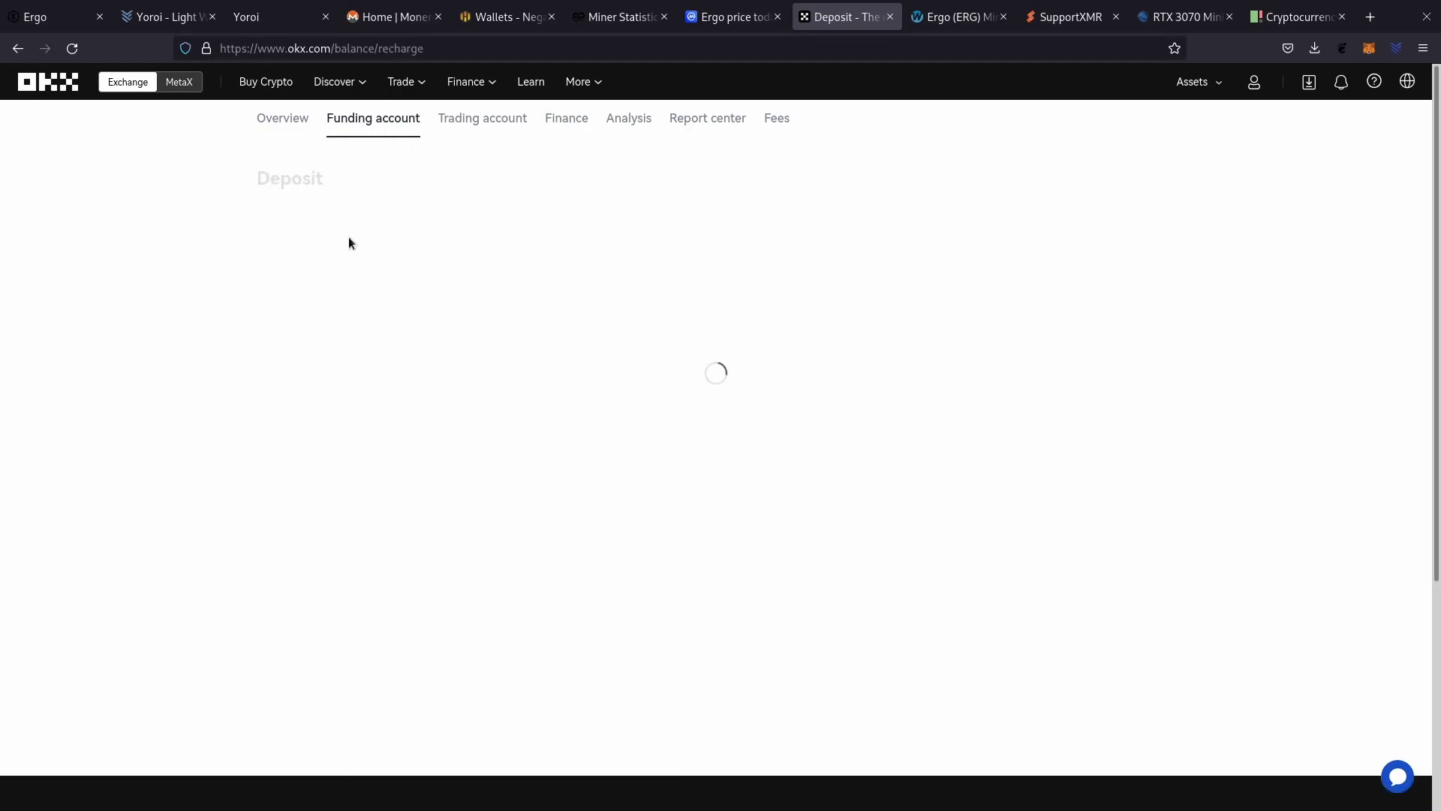
pyautogui.click(398, 261)
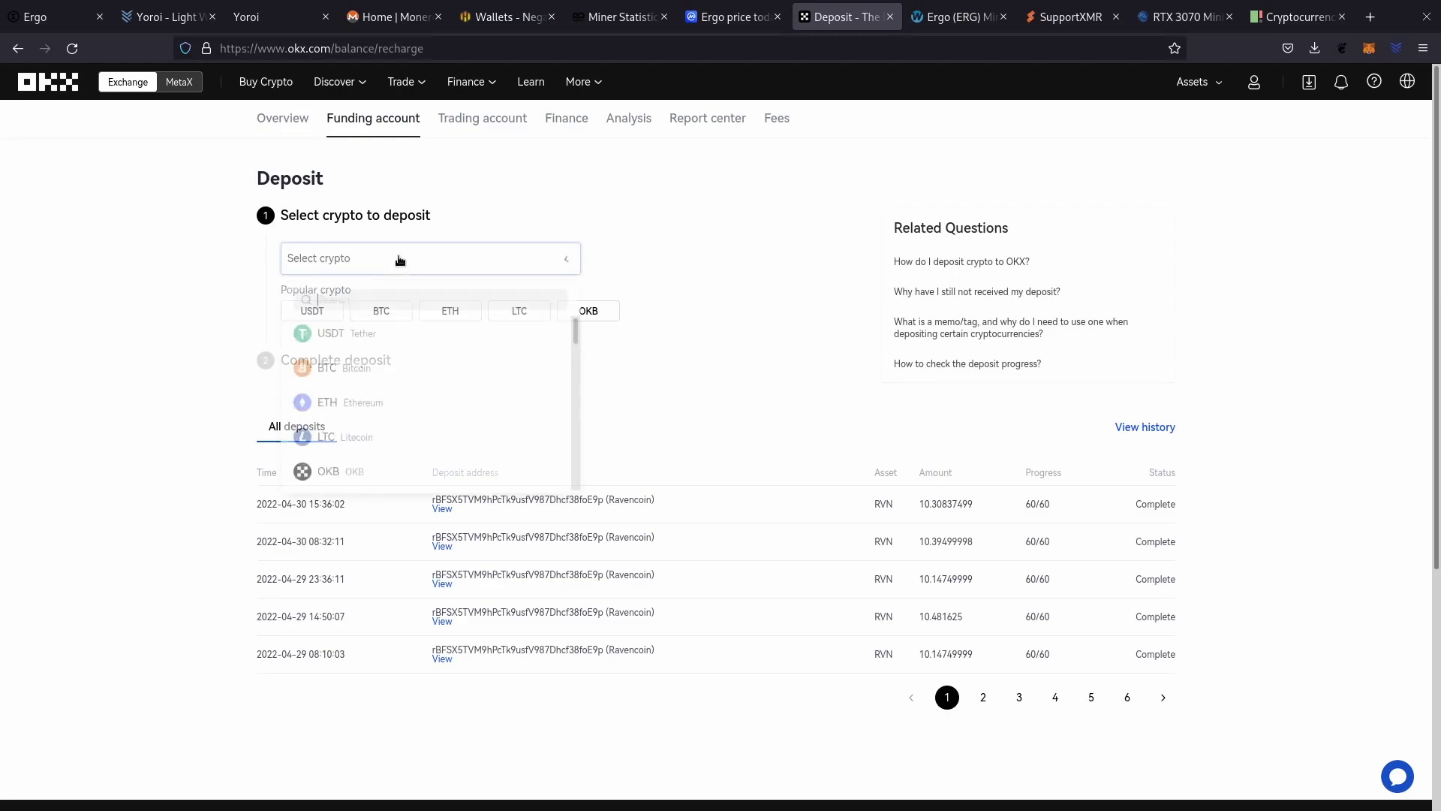
pyautogui.write('XMR')
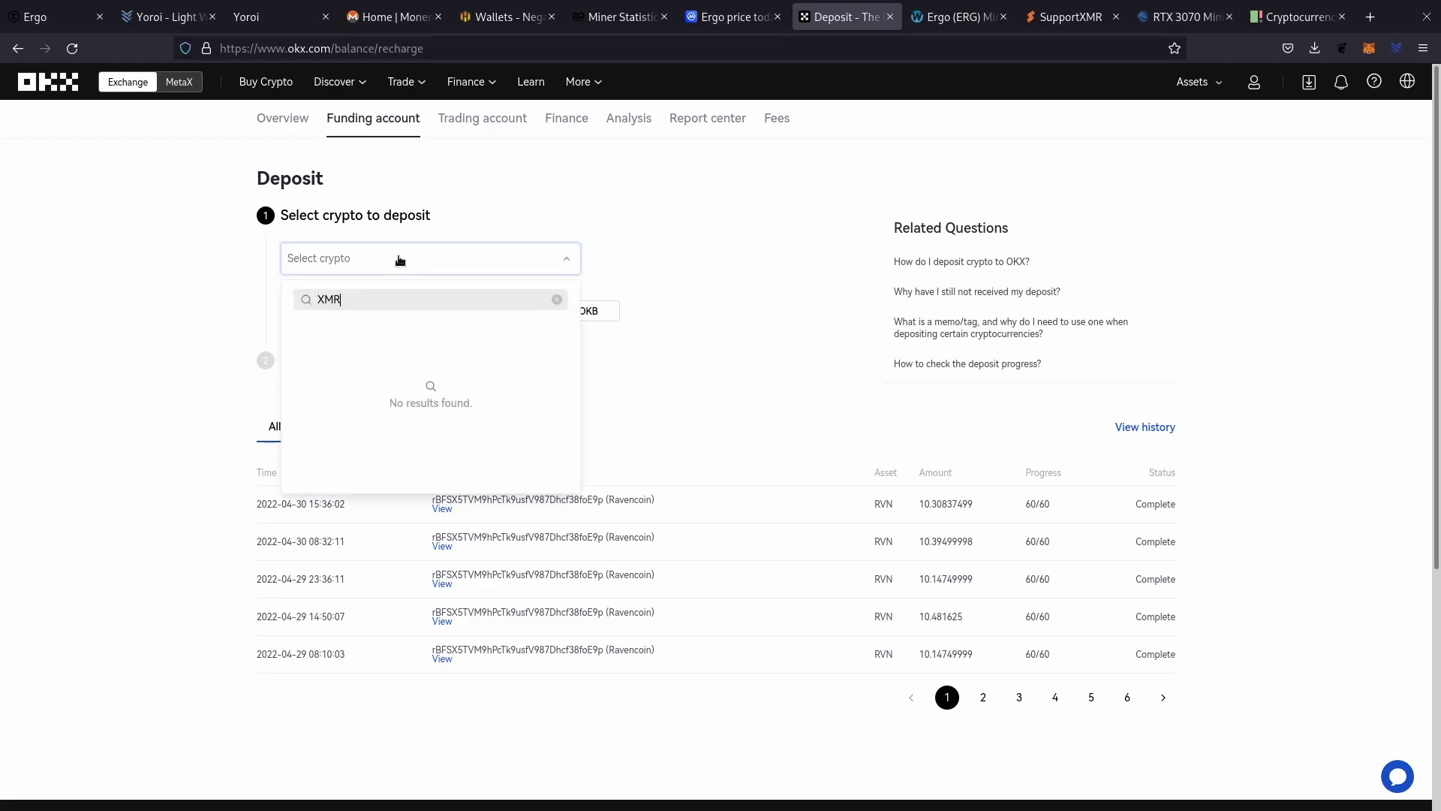
pyautogui.click(373, 332)
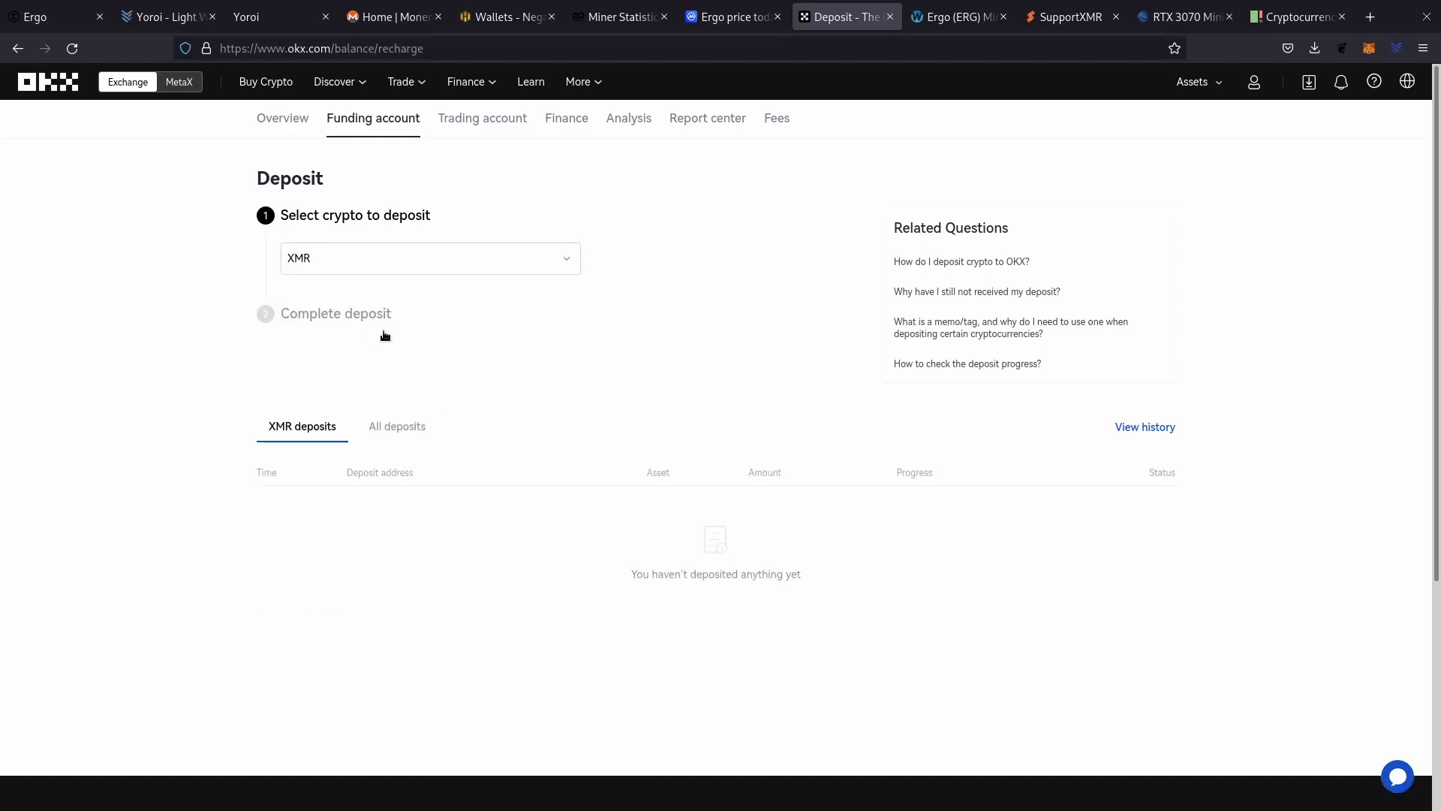
pyautogui.click(412, 496)
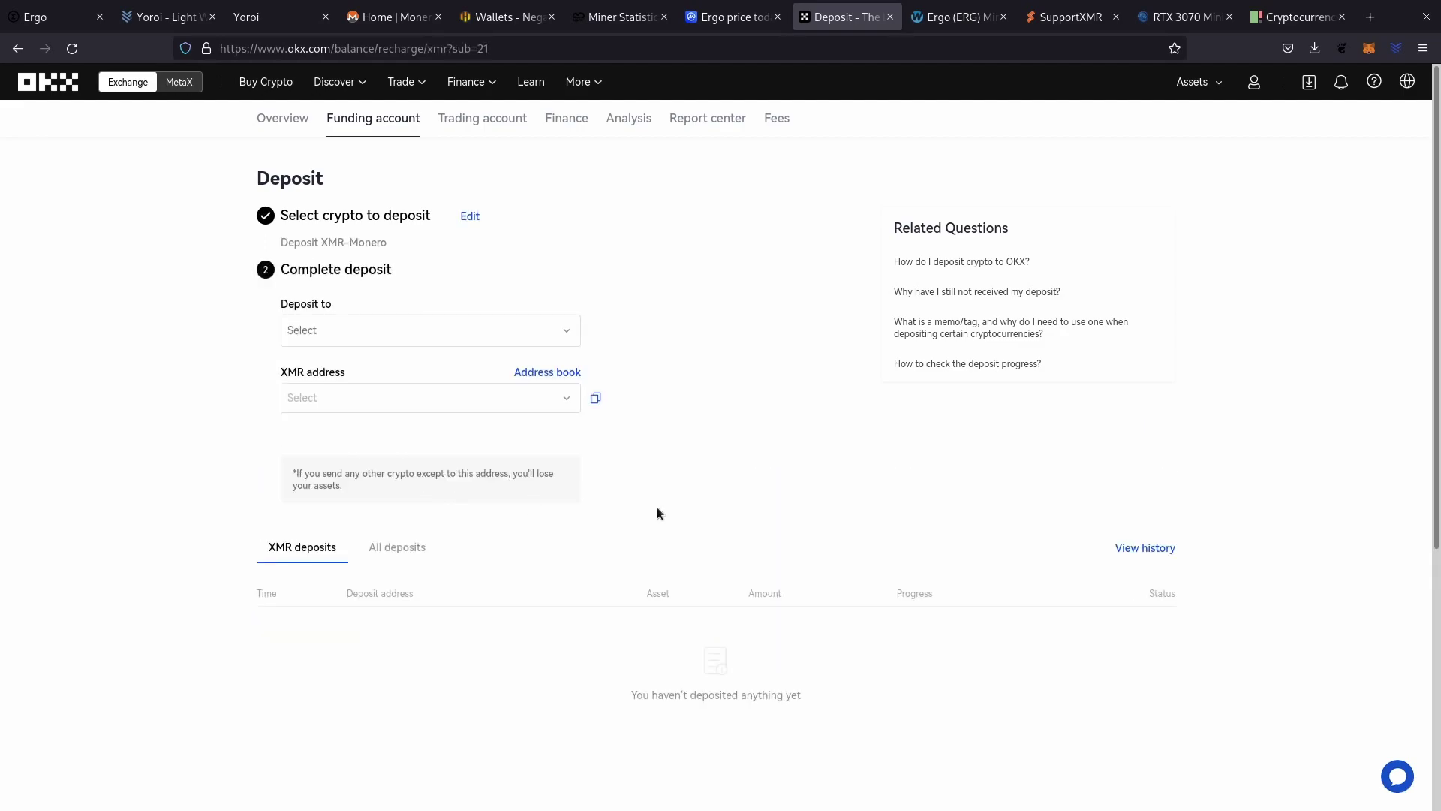
pyautogui.click(595, 404)
pyautogui.click(505, 18)
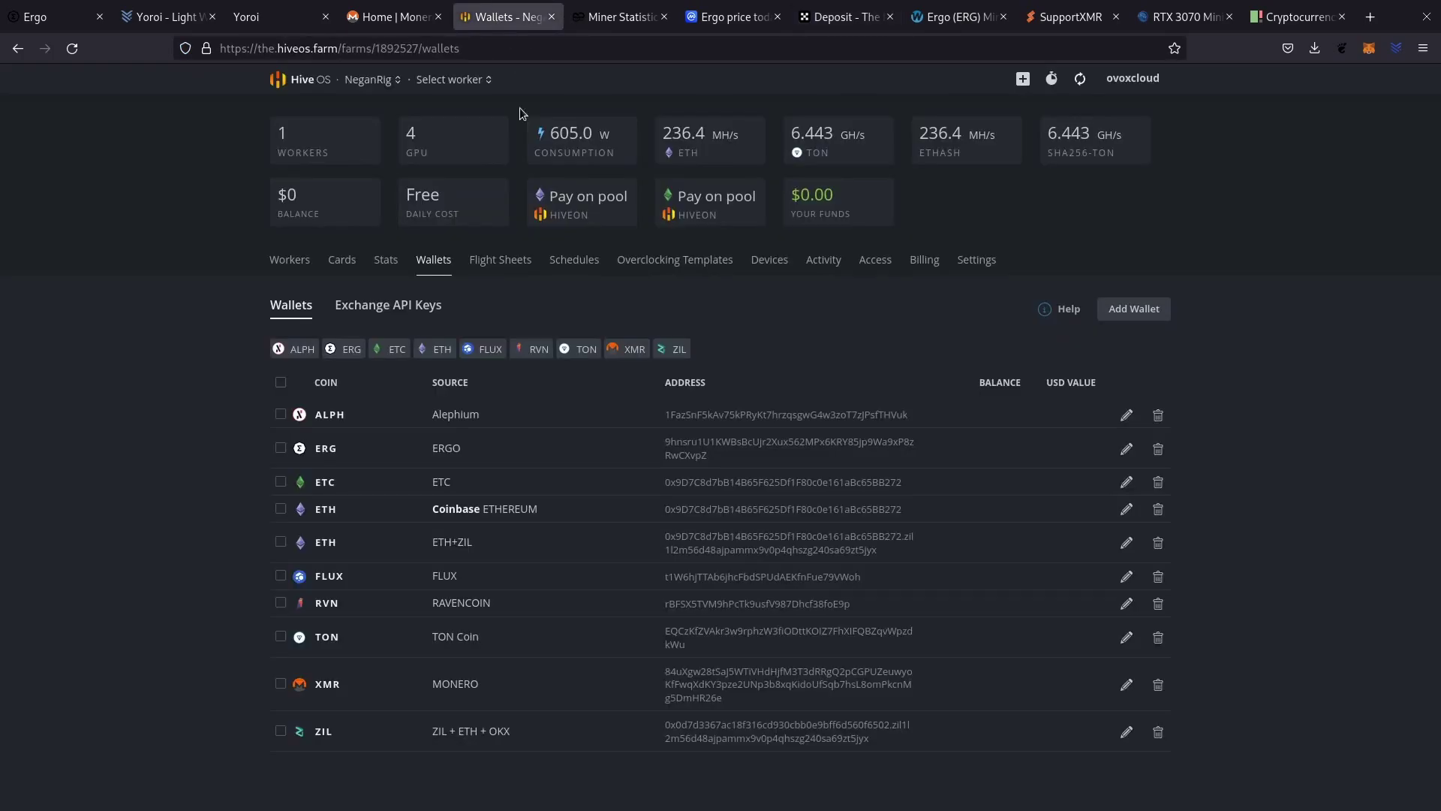
# Create an XMR wallet named MORENO holding the copied OKX Monero deposit address.
pyautogui.click(1153, 315)
pyautogui.click(731, 271)
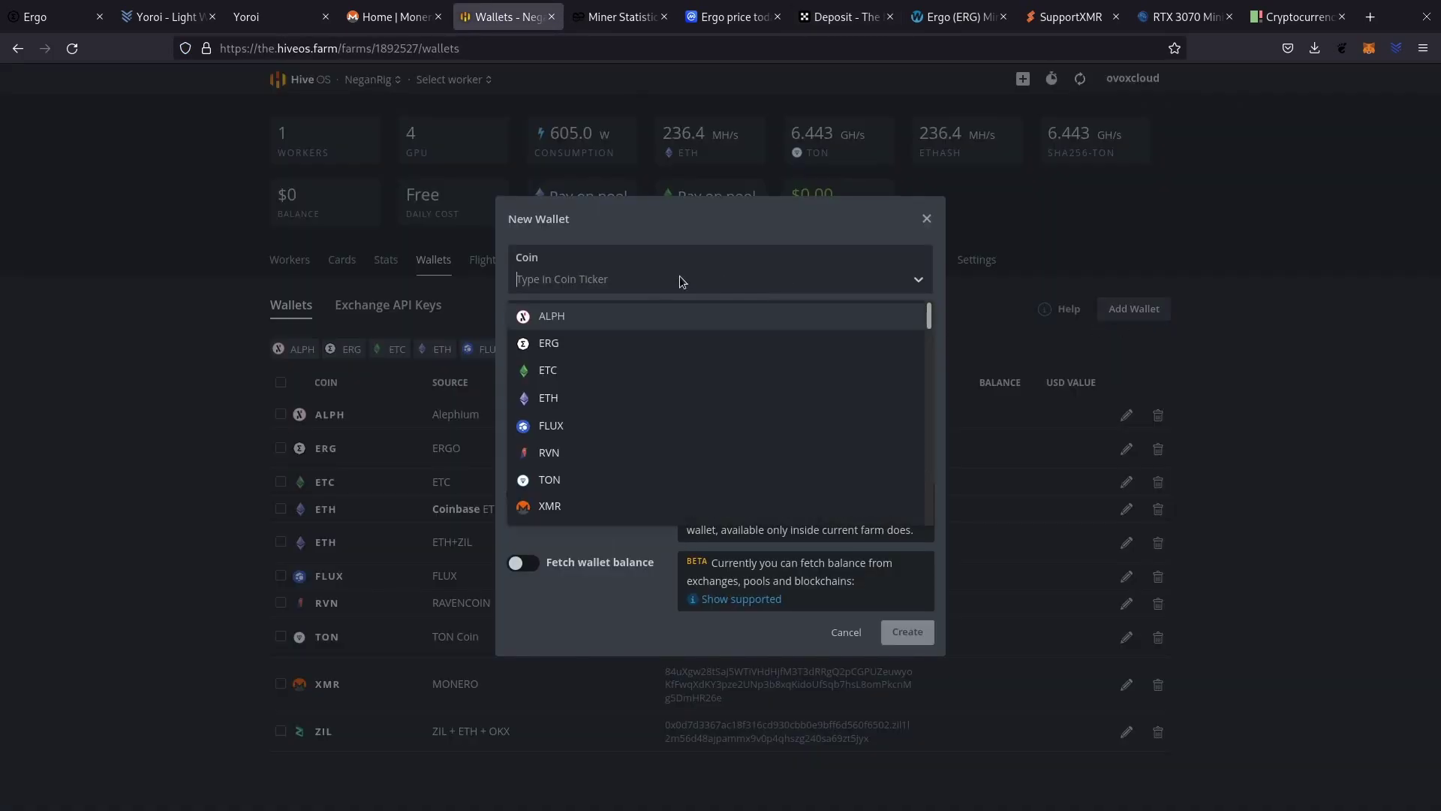
pyautogui.click(560, 506)
pyautogui.click(594, 334)
pyautogui.hotkey('ctrl', 'v')
pyautogui.click(584, 398)
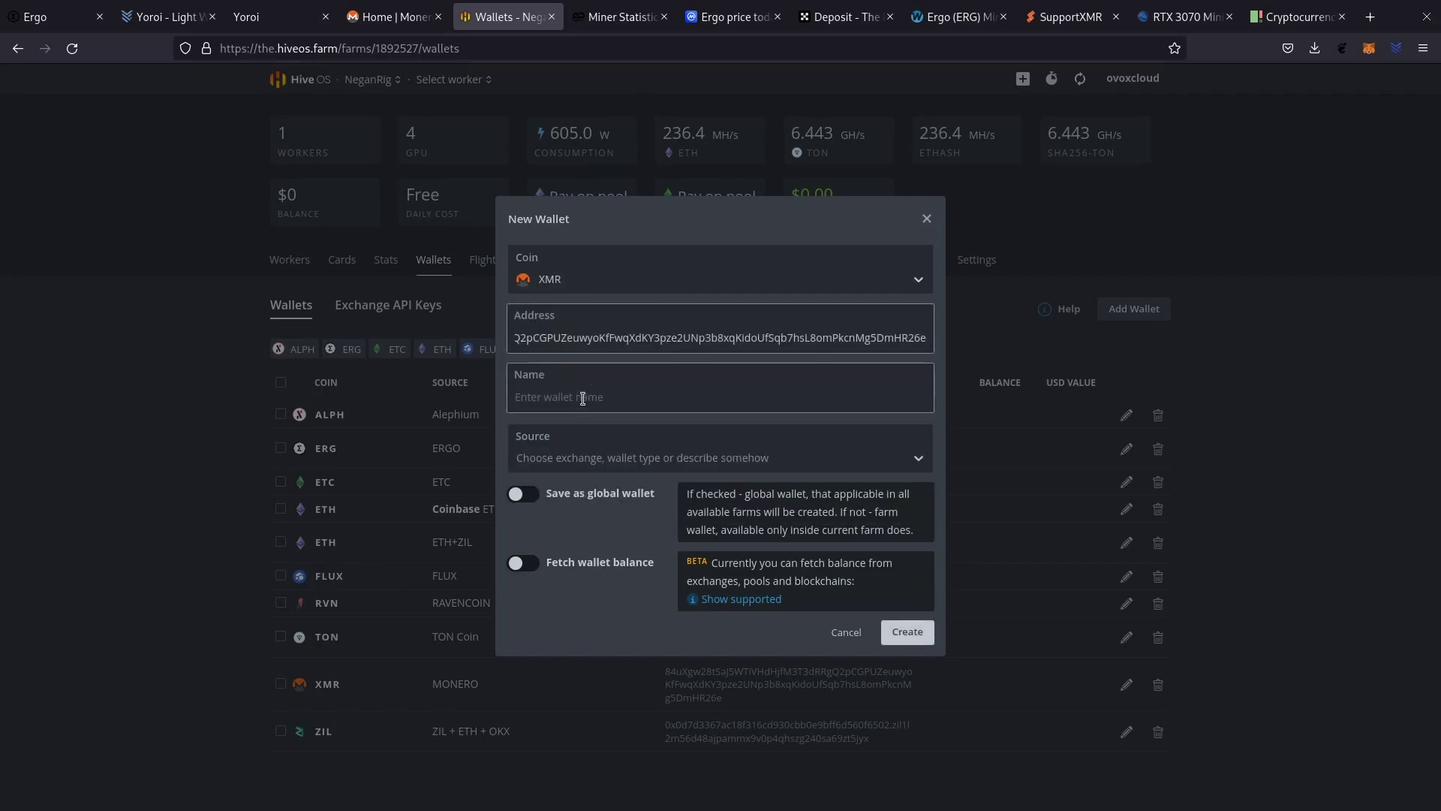
pyautogui.write('MORENO')
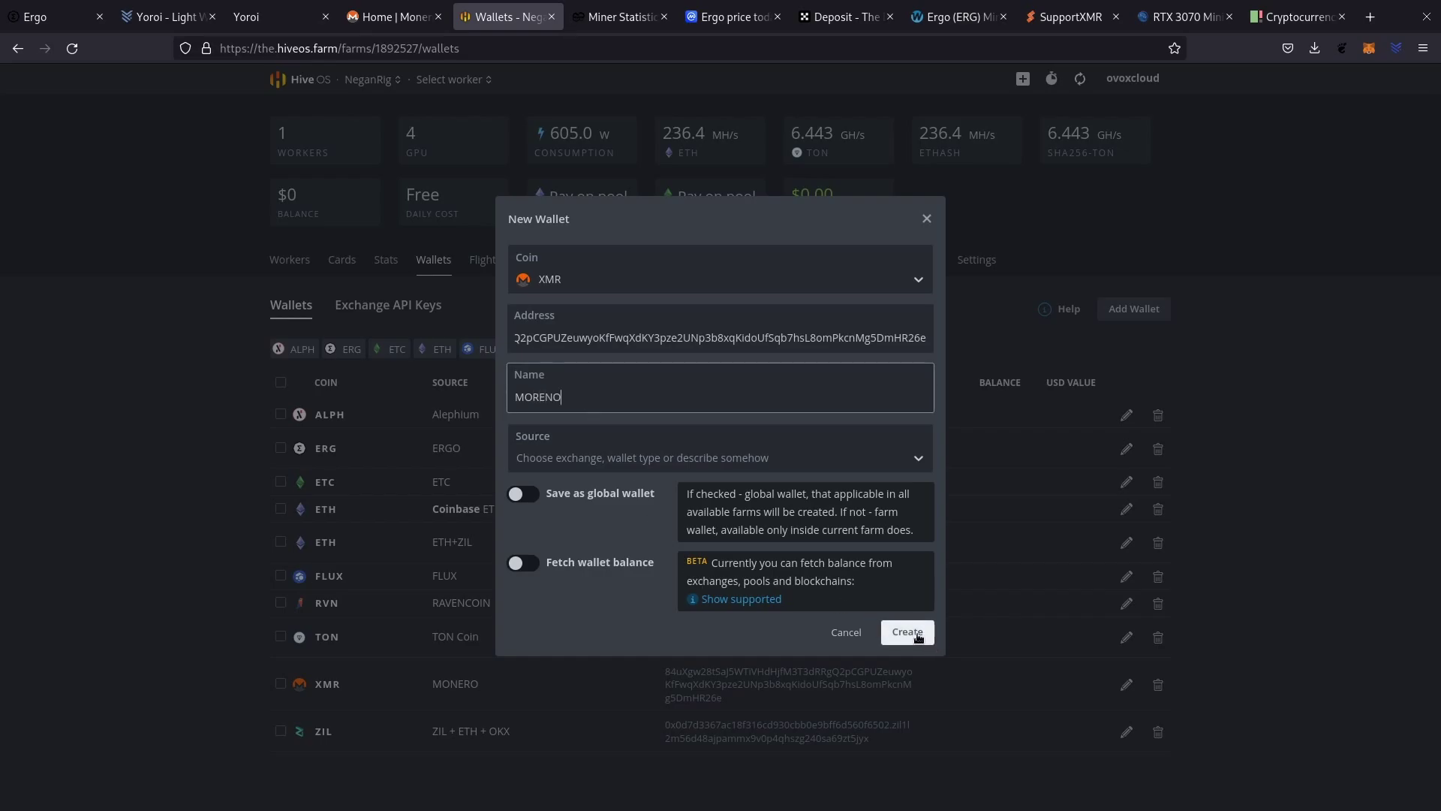
pyautogui.click(885, 633)
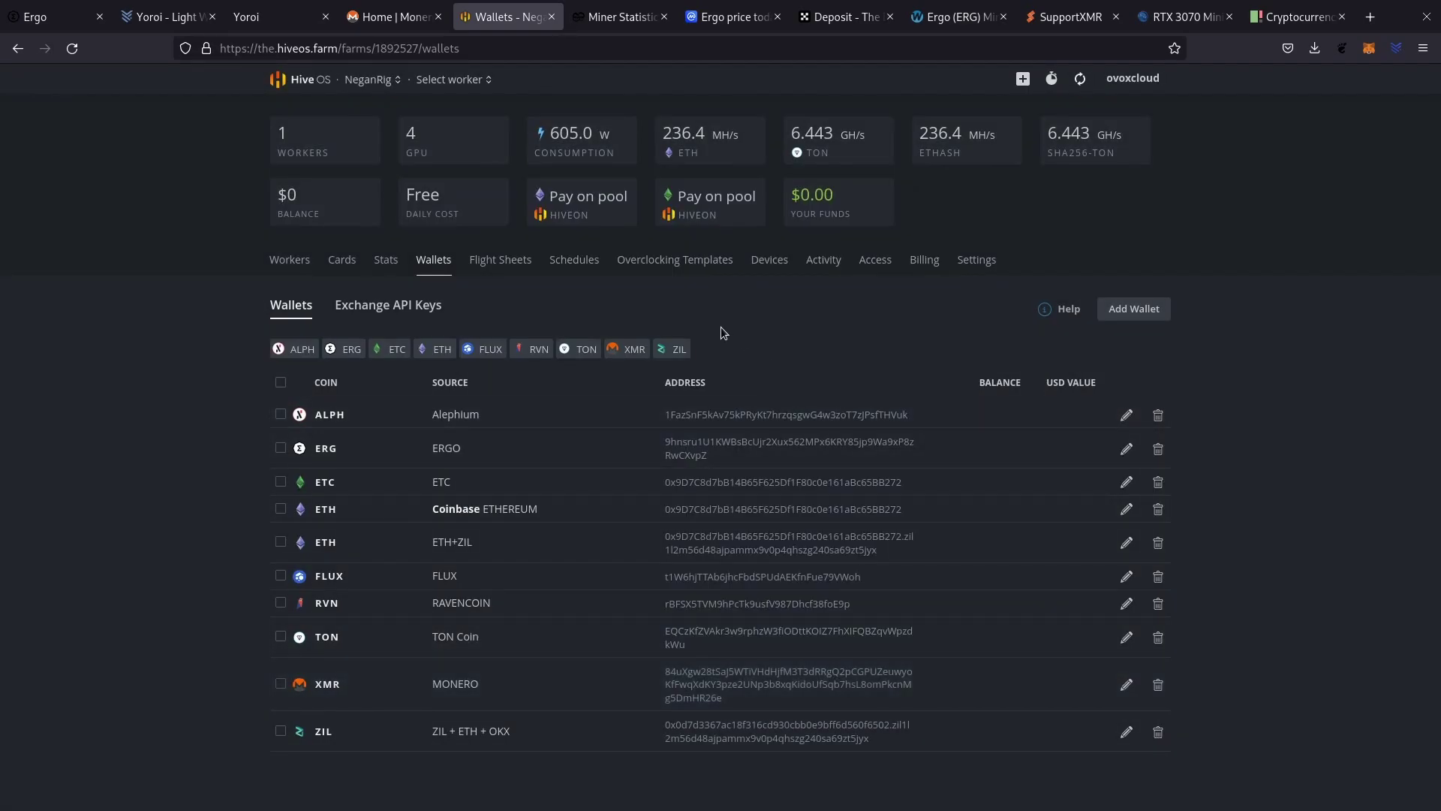
pyautogui.click(517, 268)
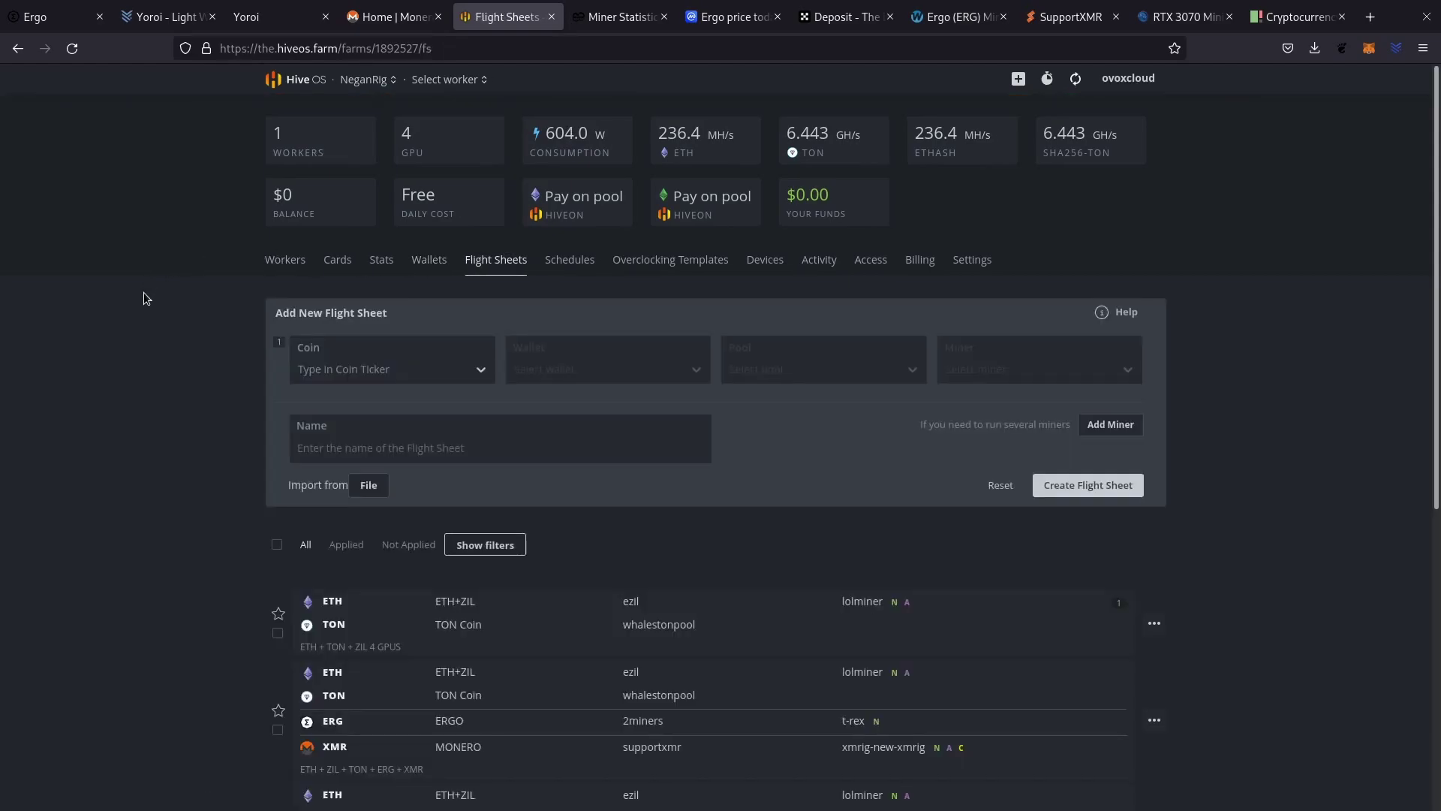
# Duplicate the ETH+TON+ZIL flight sheet and begin editing the copy.
pyautogui.scroll(-2, 210, 496)
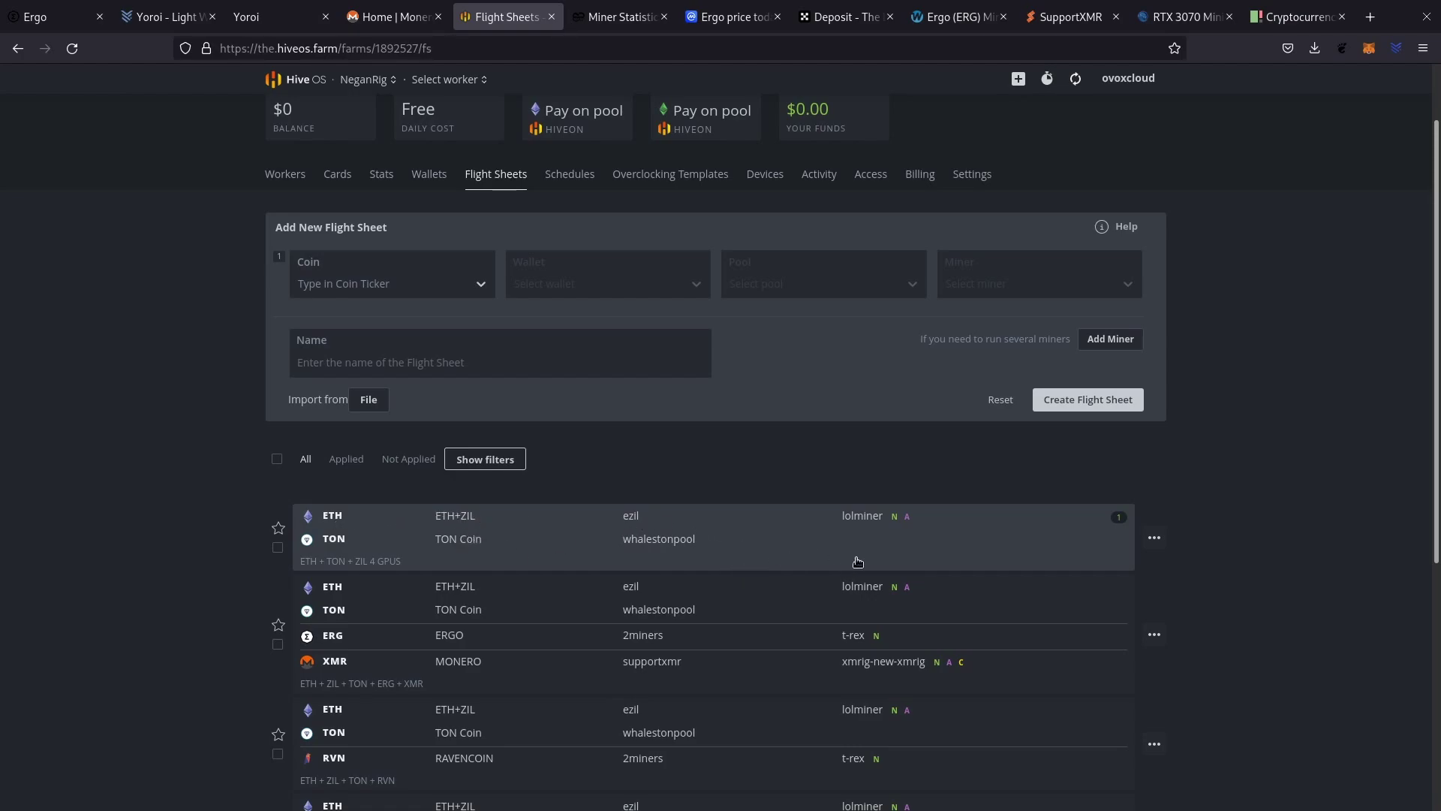
pyautogui.click(1154, 538)
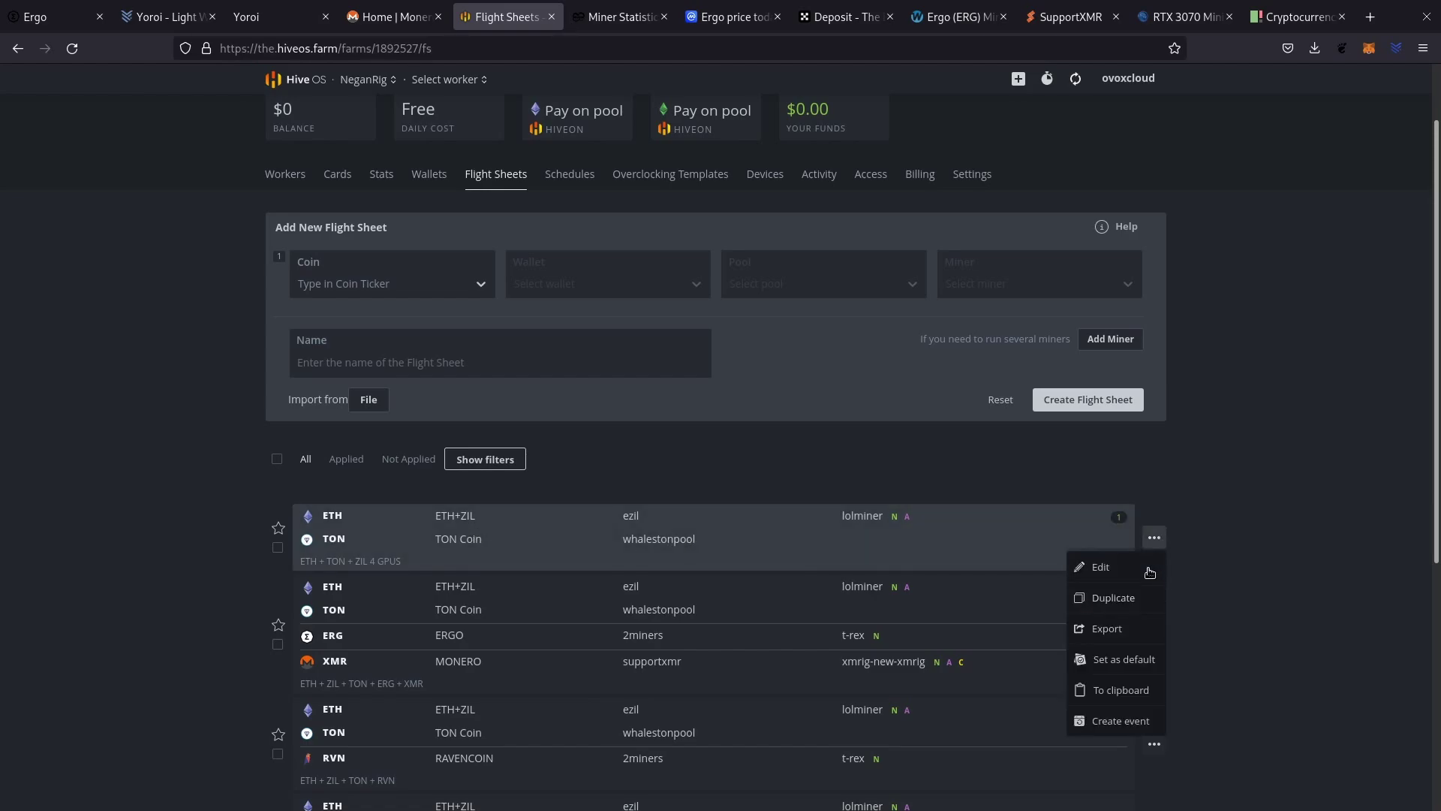
pyautogui.click(1113, 597)
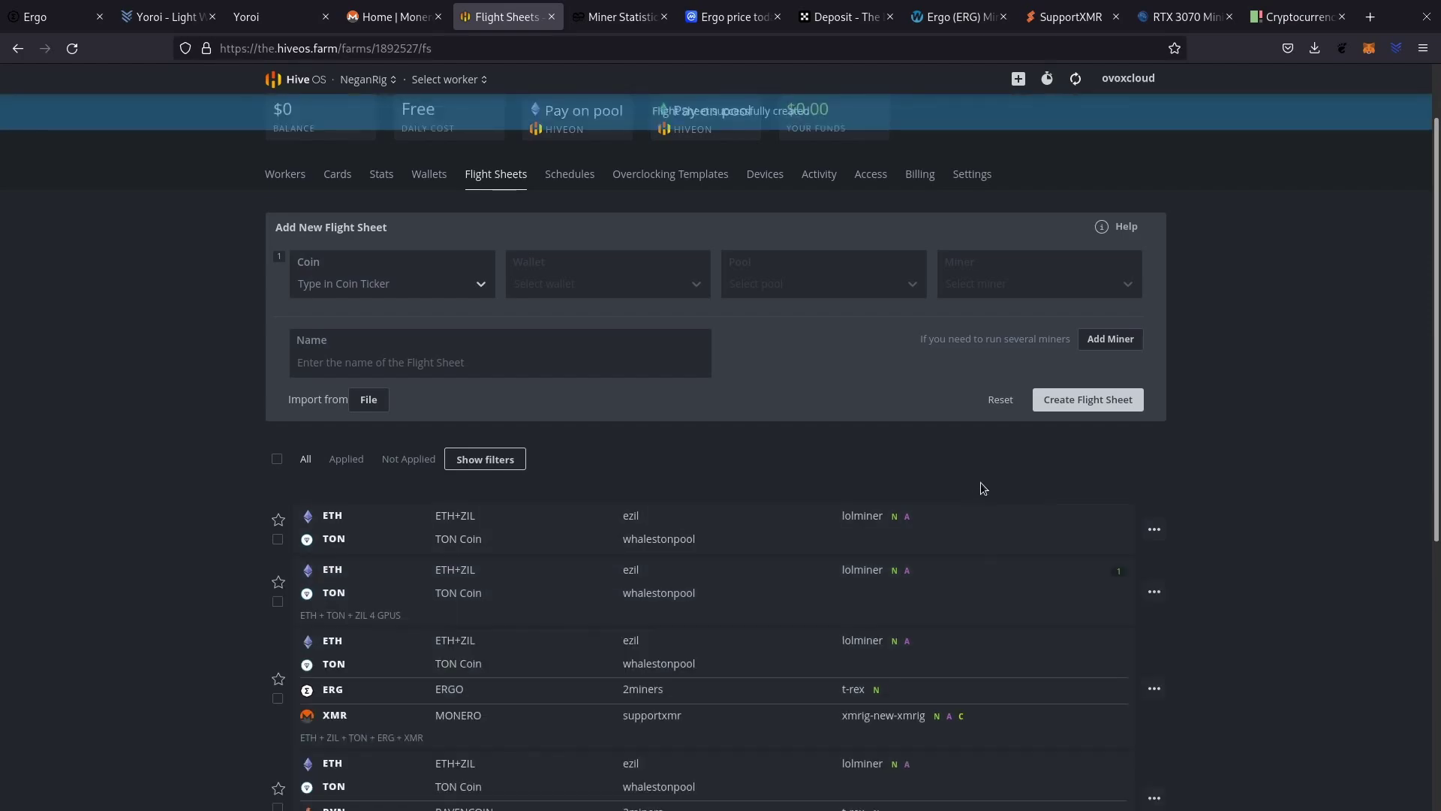
pyautogui.scroll(-2, 844, 455)
pyautogui.scroll(-3, 844, 455)
pyautogui.scroll(5, 976, 443)
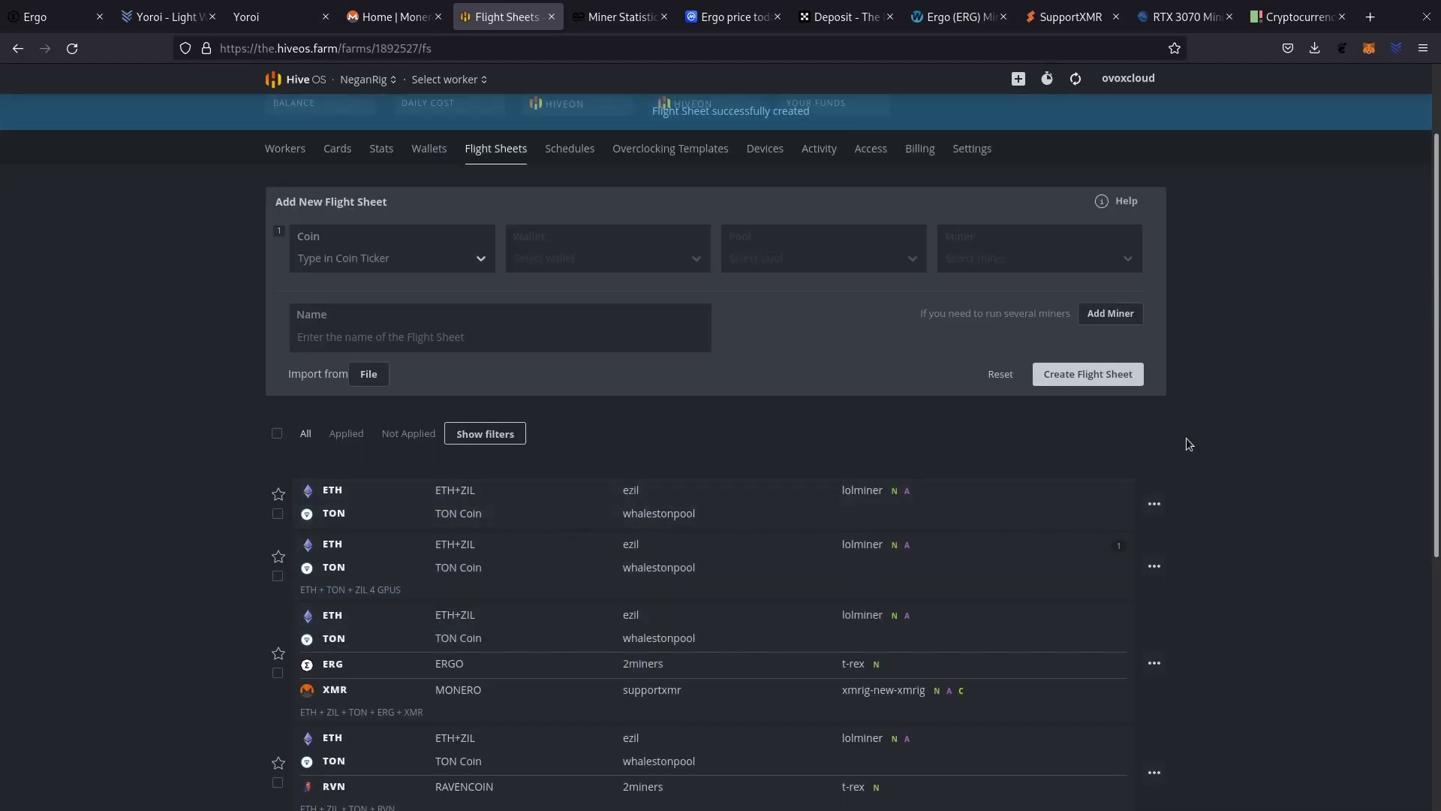
pyautogui.click(1154, 504)
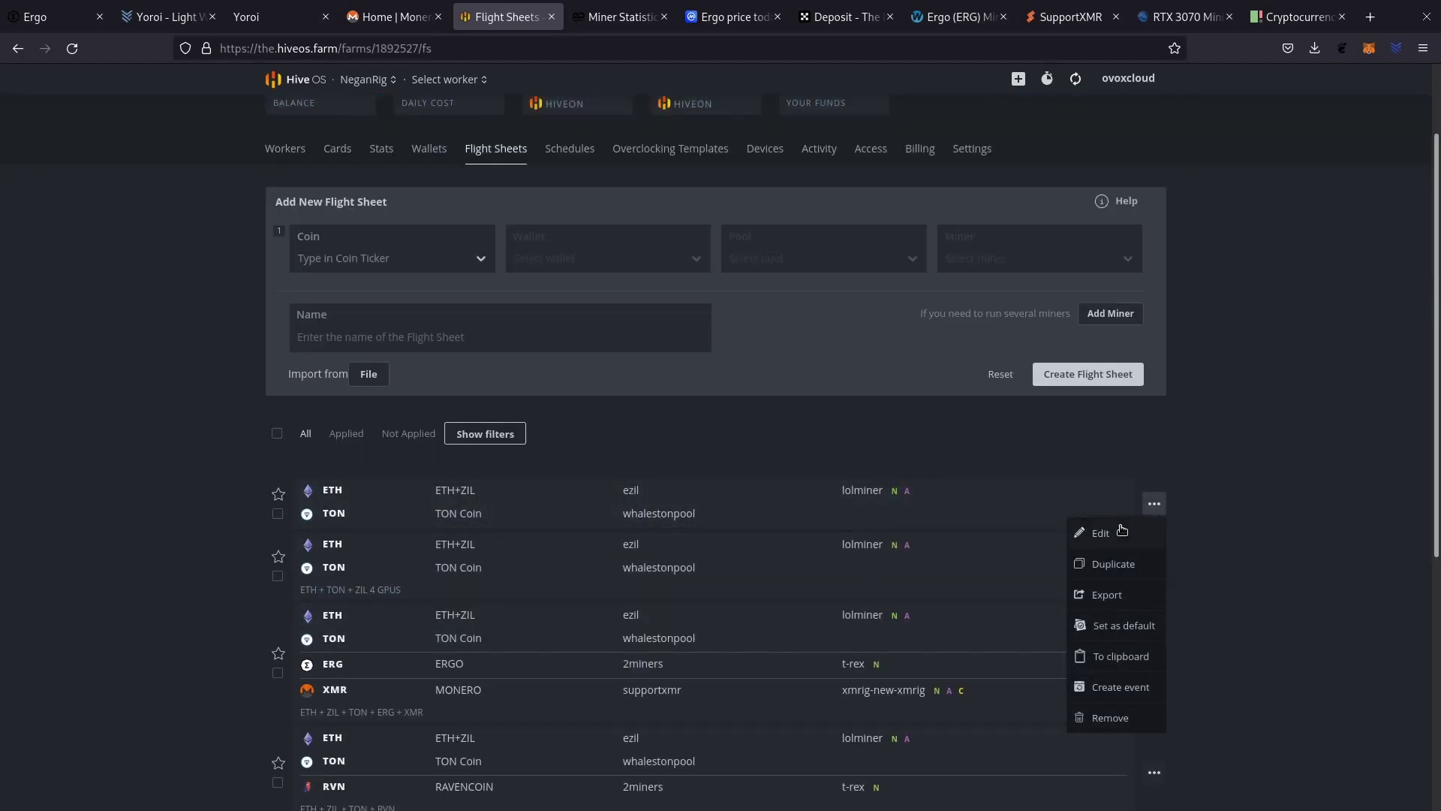
pyautogui.click(1122, 529)
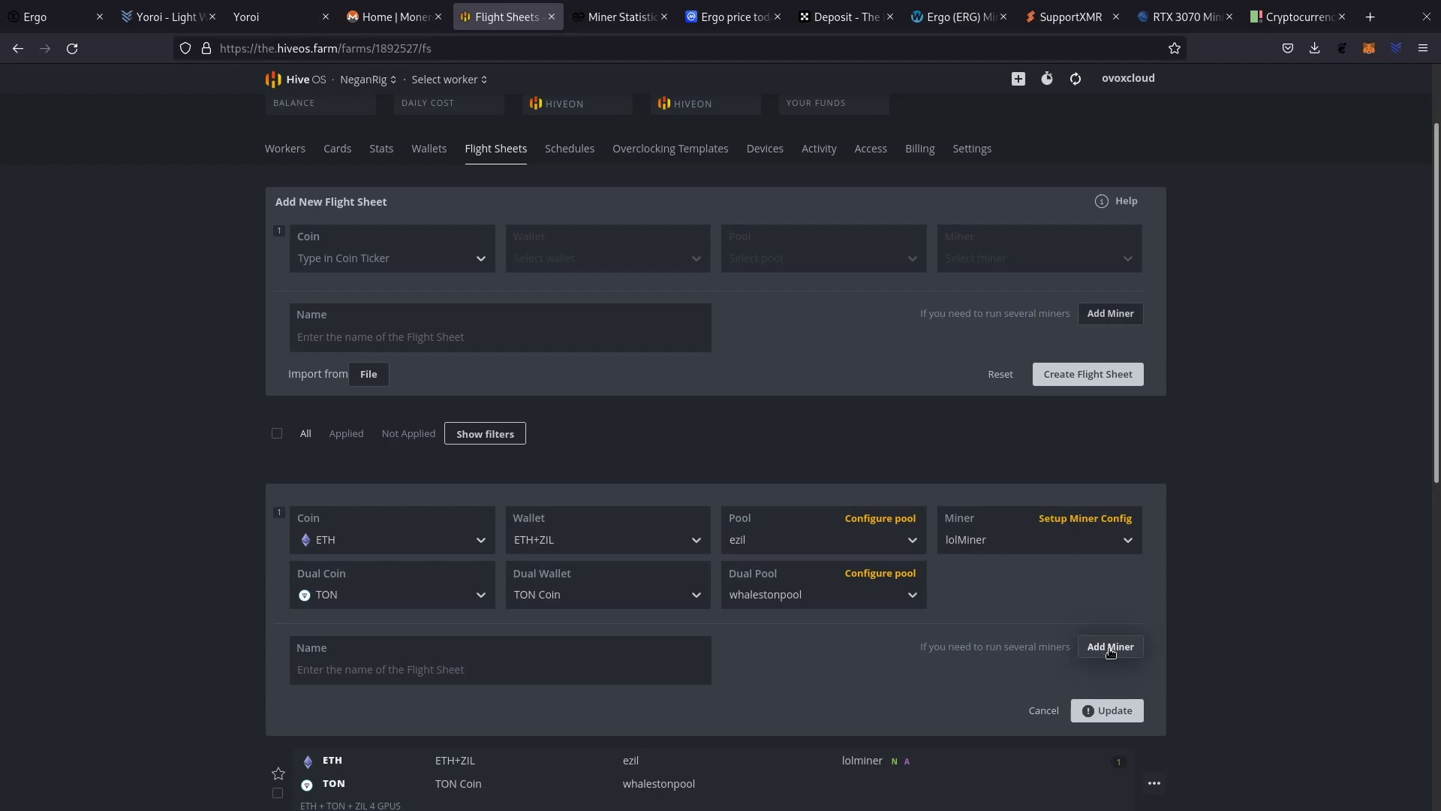
# Add an ERG miner line using the ERGO wallet, 2miners US server and T-Rex Miner.
pyautogui.click(1110, 647)
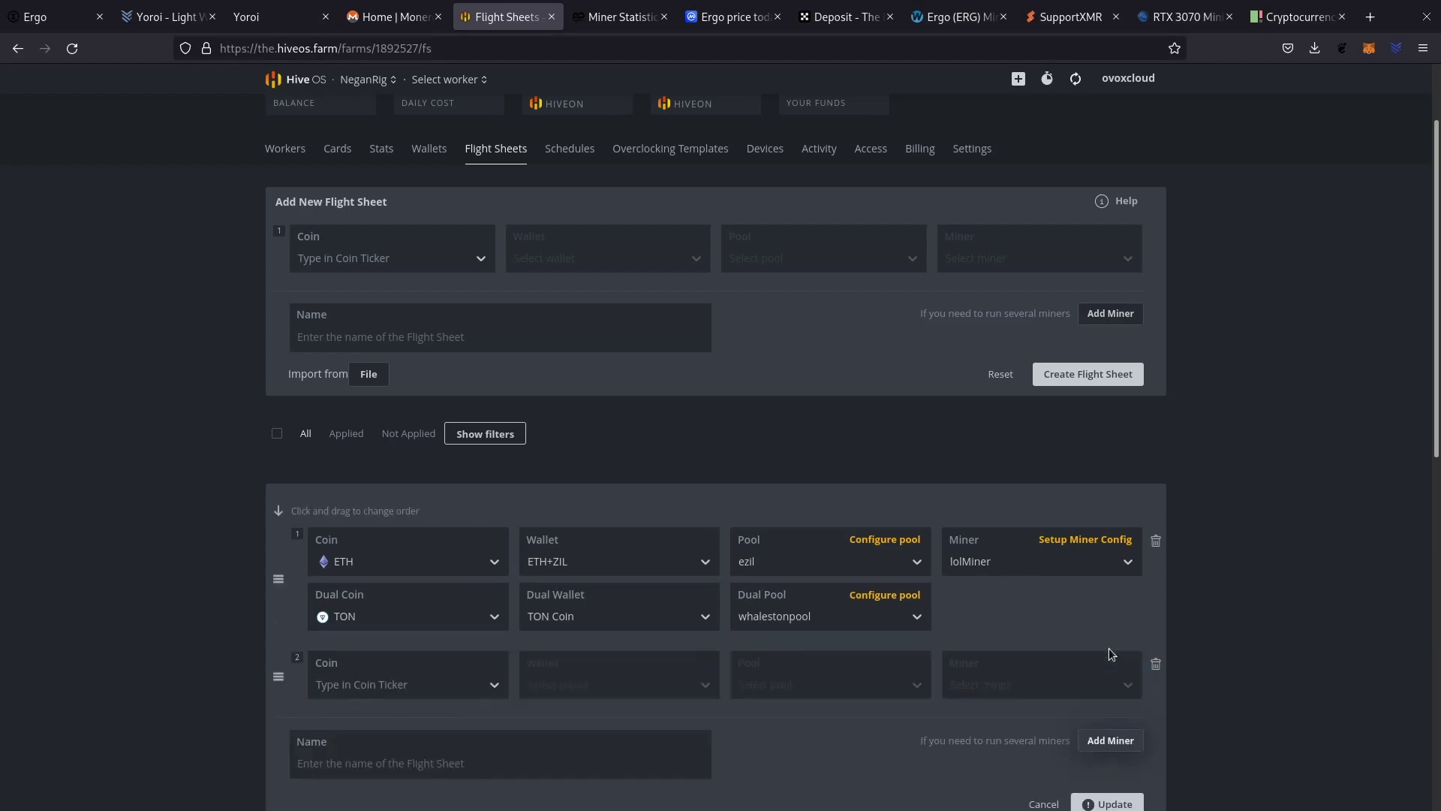
pyautogui.click(473, 686)
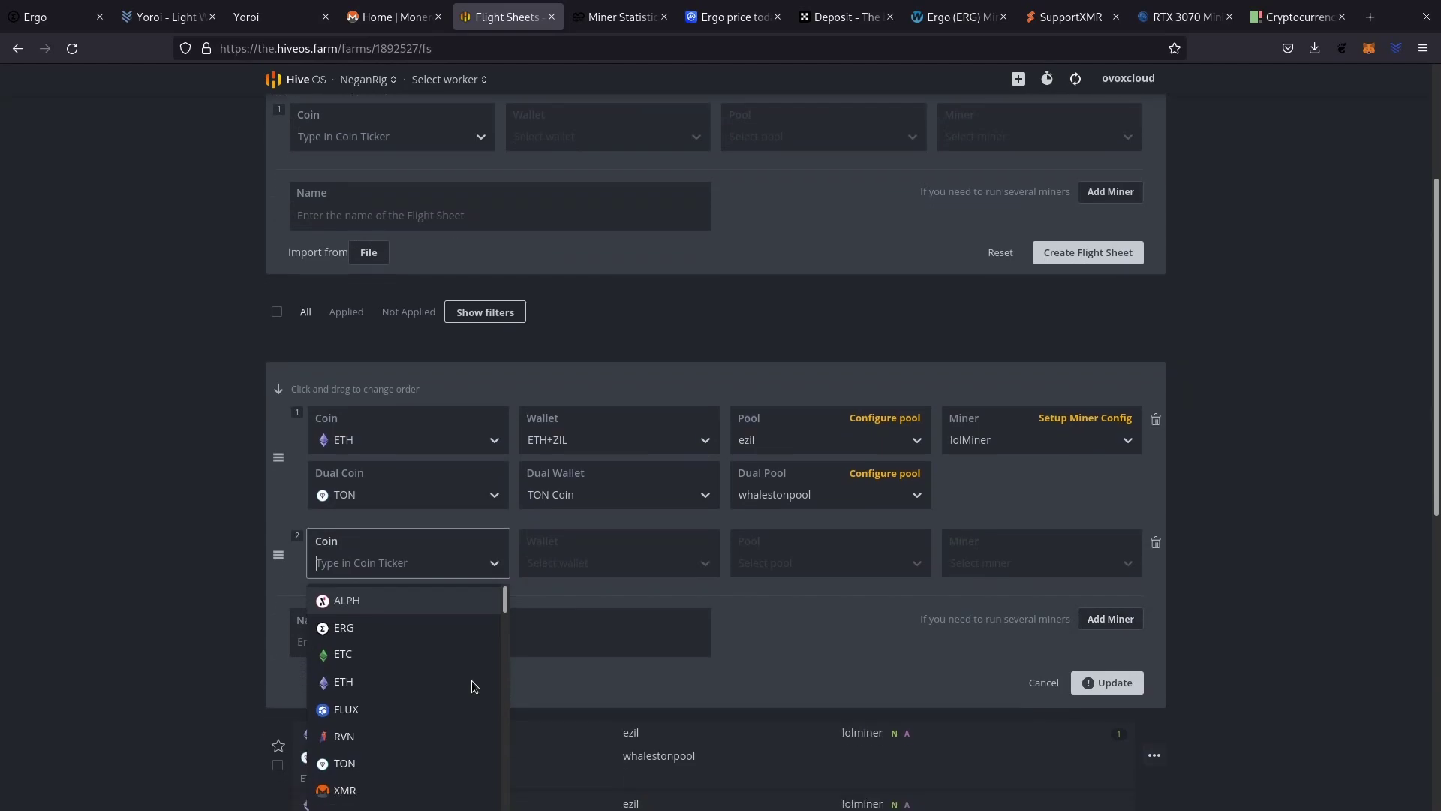
pyautogui.click(370, 621)
pyautogui.click(630, 557)
pyautogui.click(585, 601)
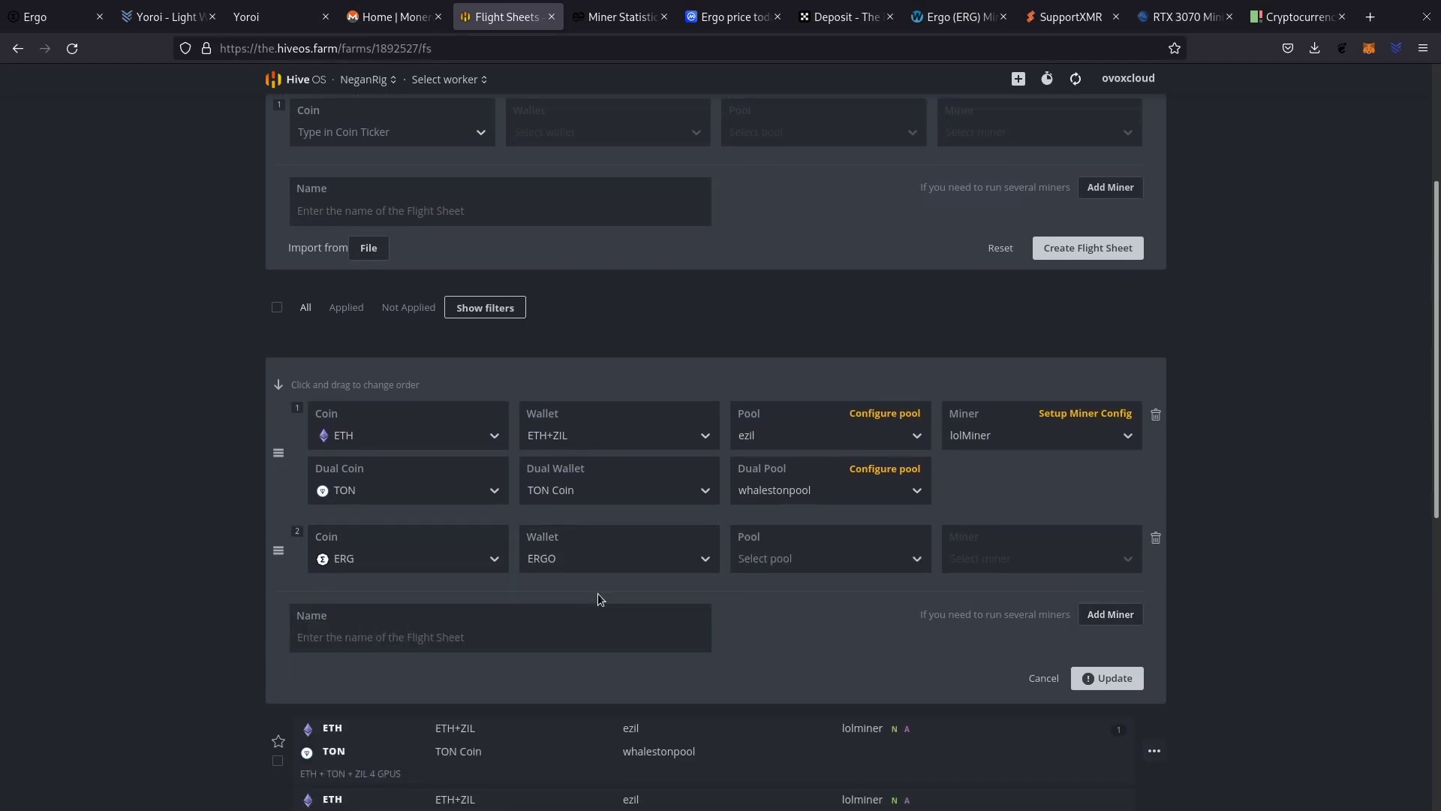
pyautogui.click(829, 563)
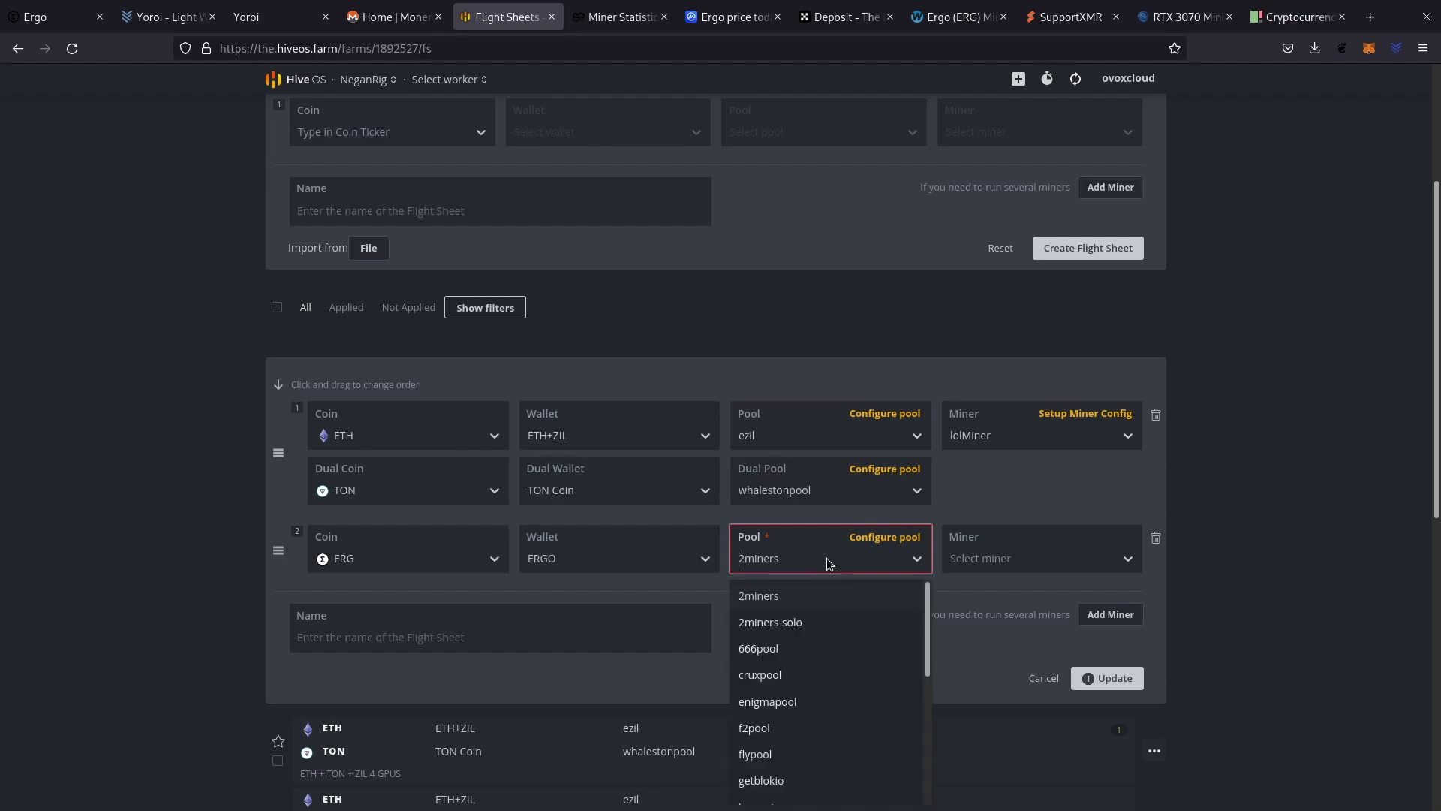
pyautogui.click(802, 593)
pyautogui.click(878, 538)
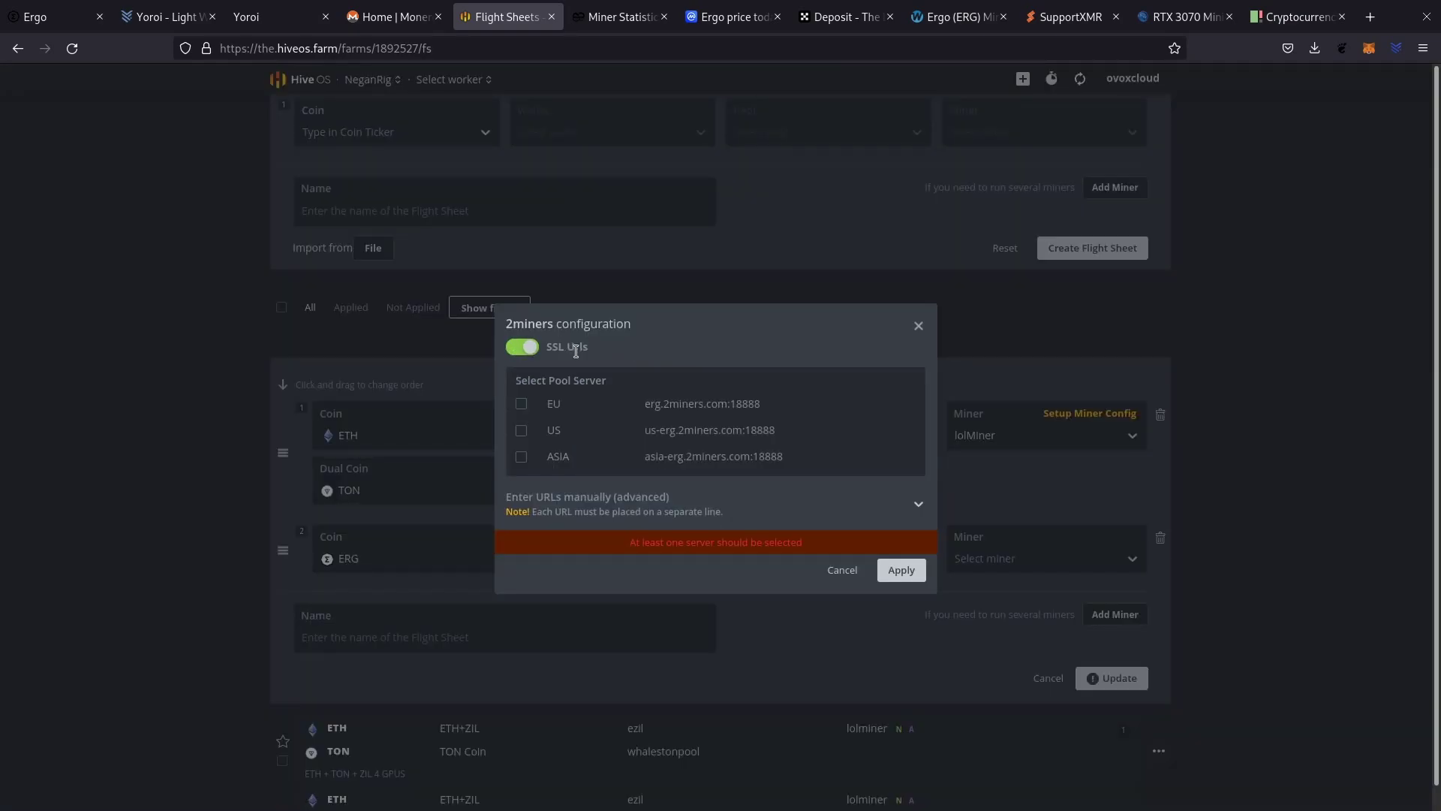
pyautogui.click(520, 431)
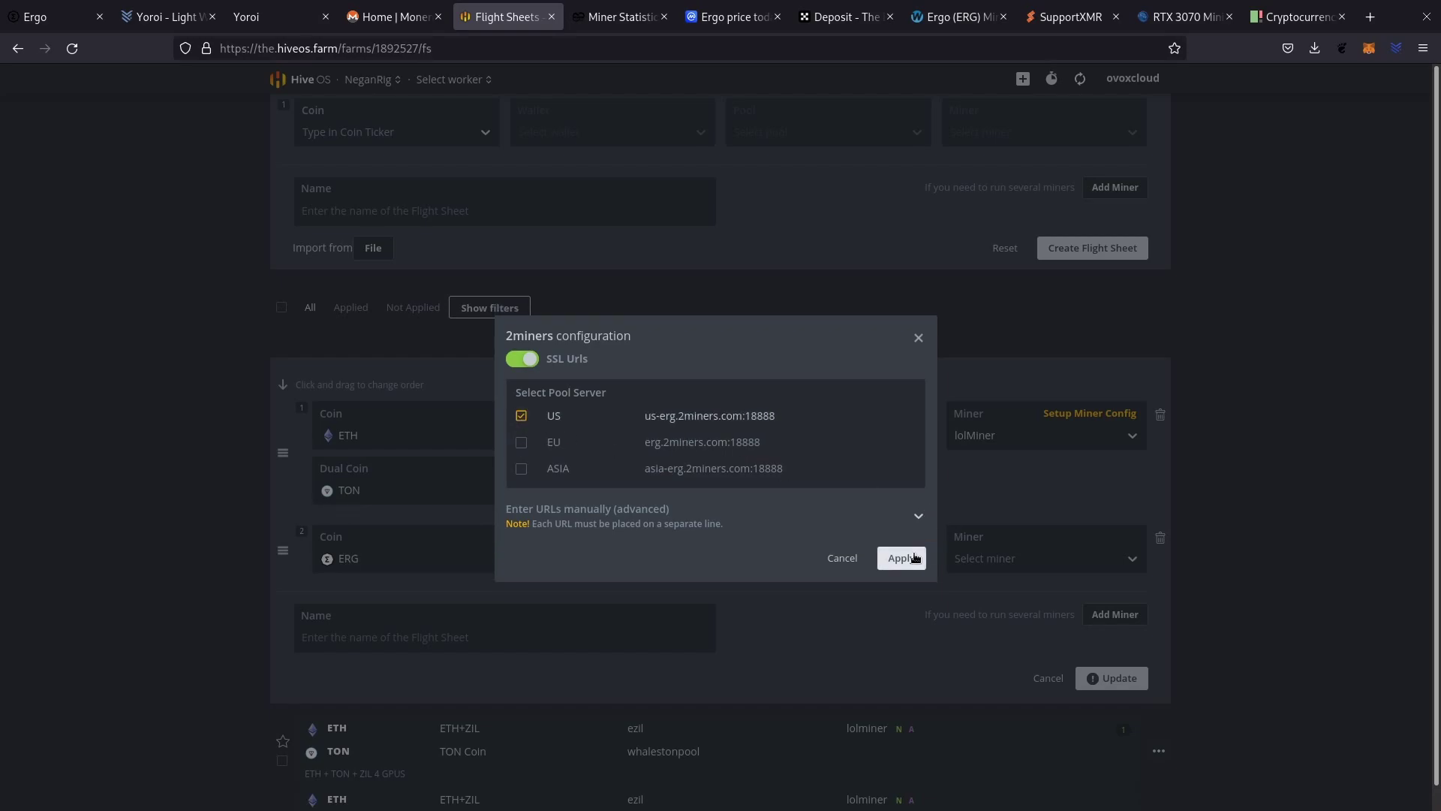
pyautogui.click(901, 569)
pyautogui.click(1015, 553)
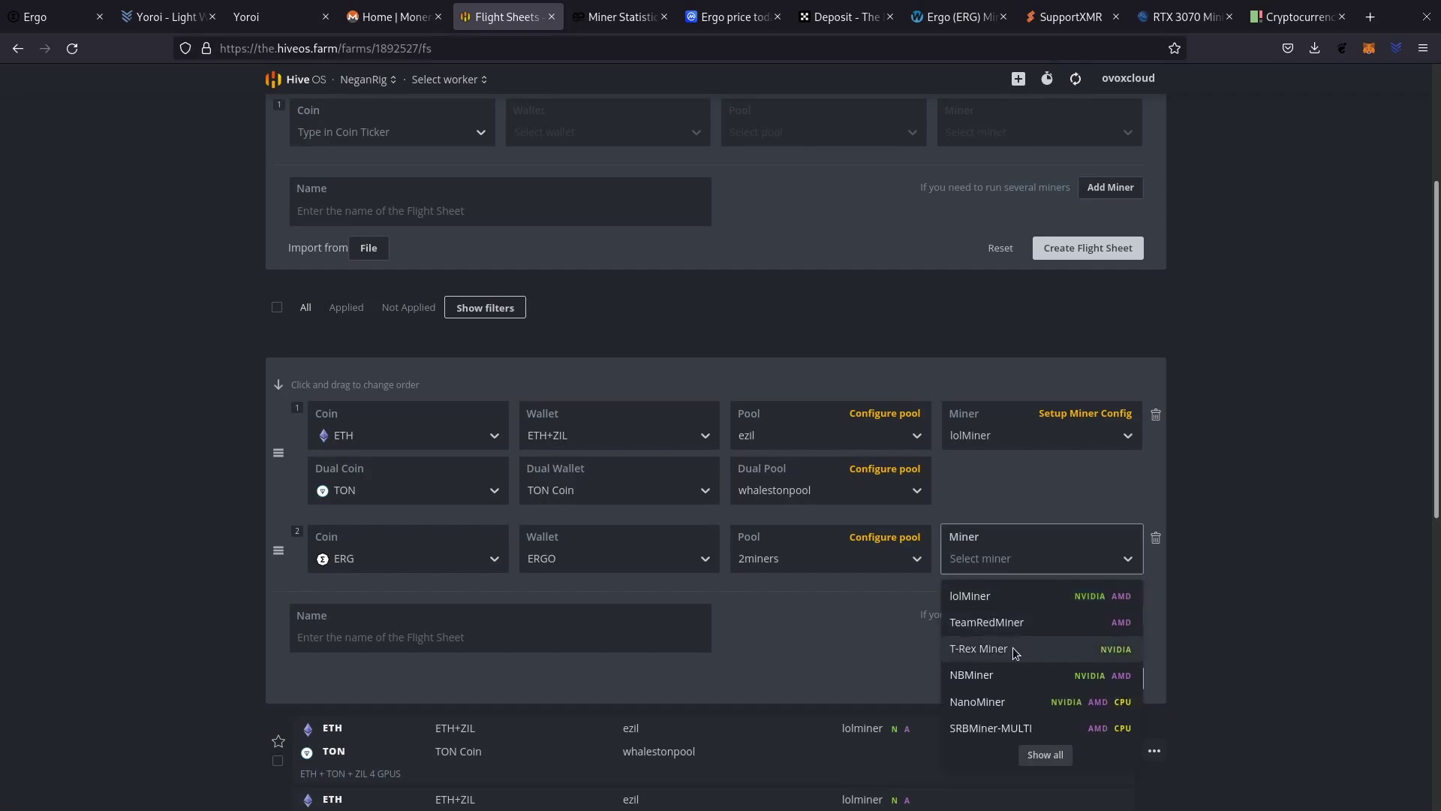
pyautogui.click(1015, 650)
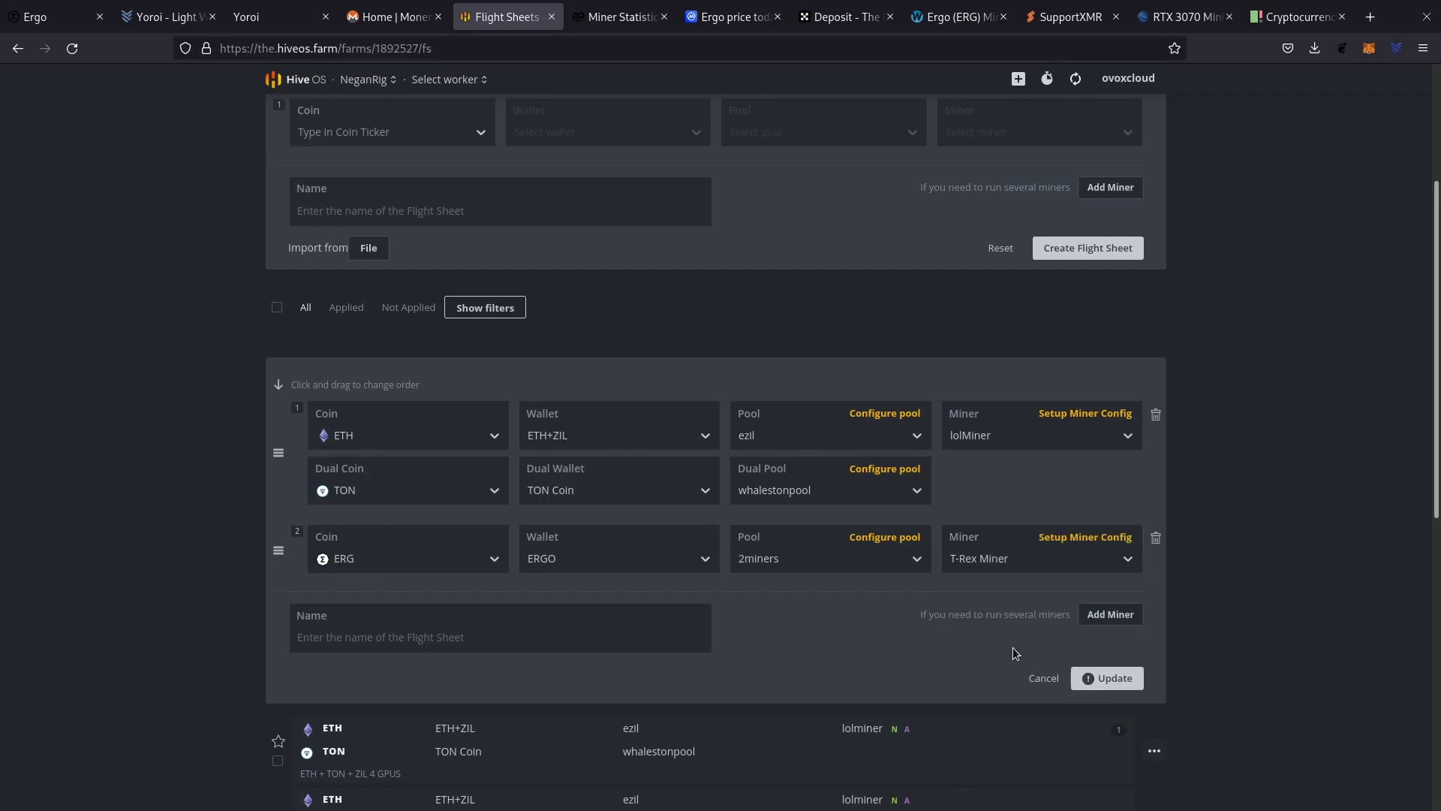
# Add a devices argument to T-Rex's config so it mines on GPU 3.
pyautogui.click(1092, 538)
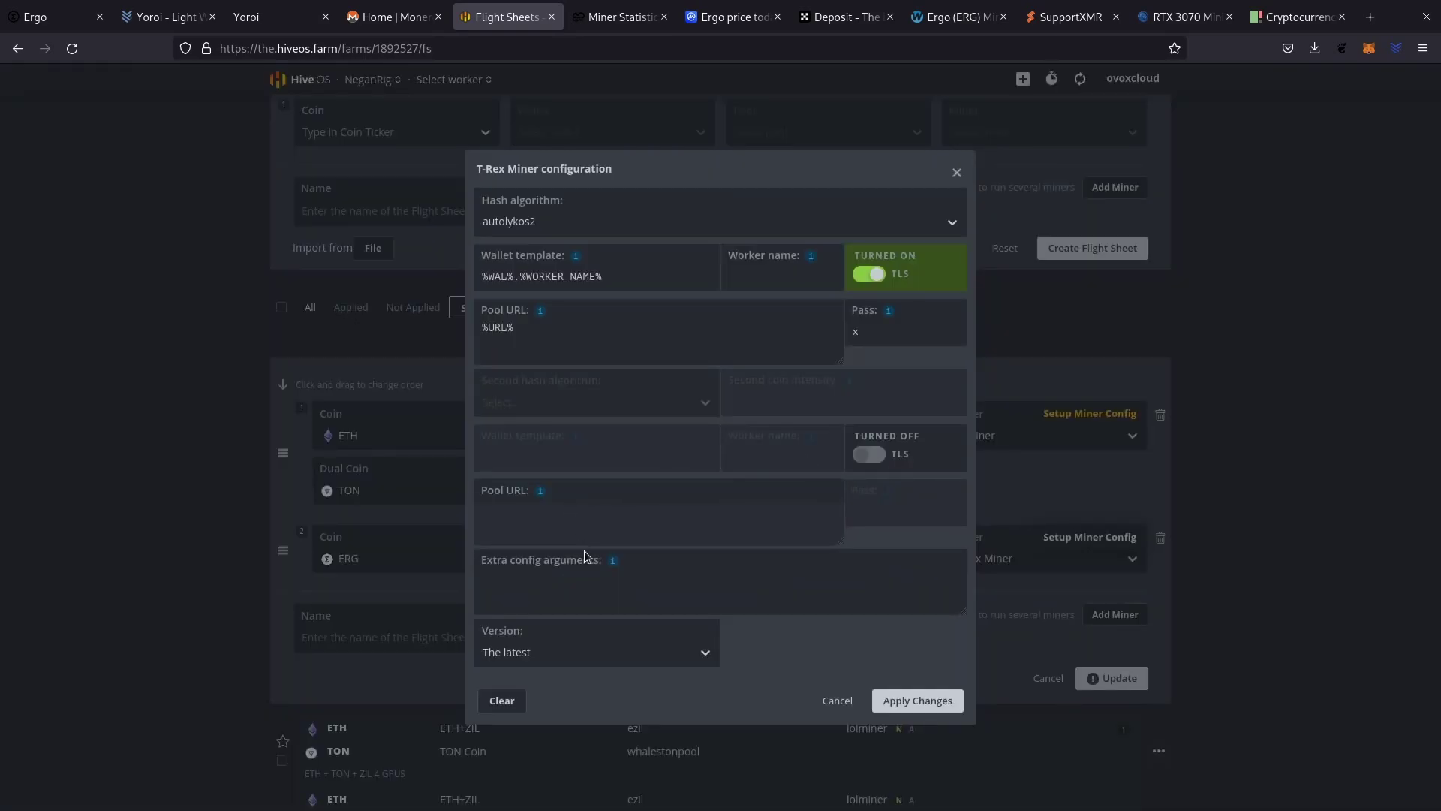
pyautogui.moveTo(615, 563)
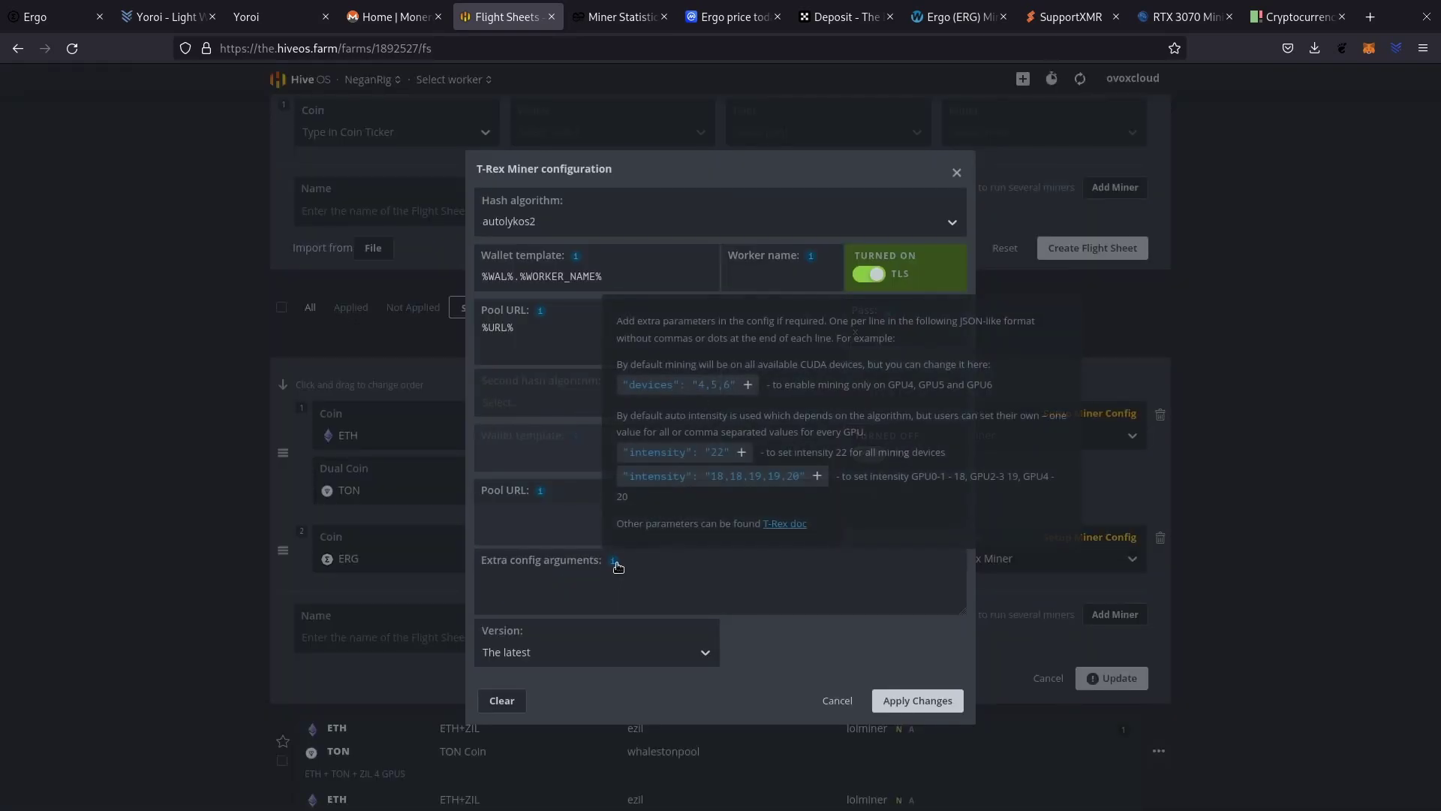
pyautogui.click(698, 385)
pyautogui.click(562, 576)
pyautogui.moveTo(557, 577); pyautogui.dragTo(591, 577)
pyautogui.write('0')
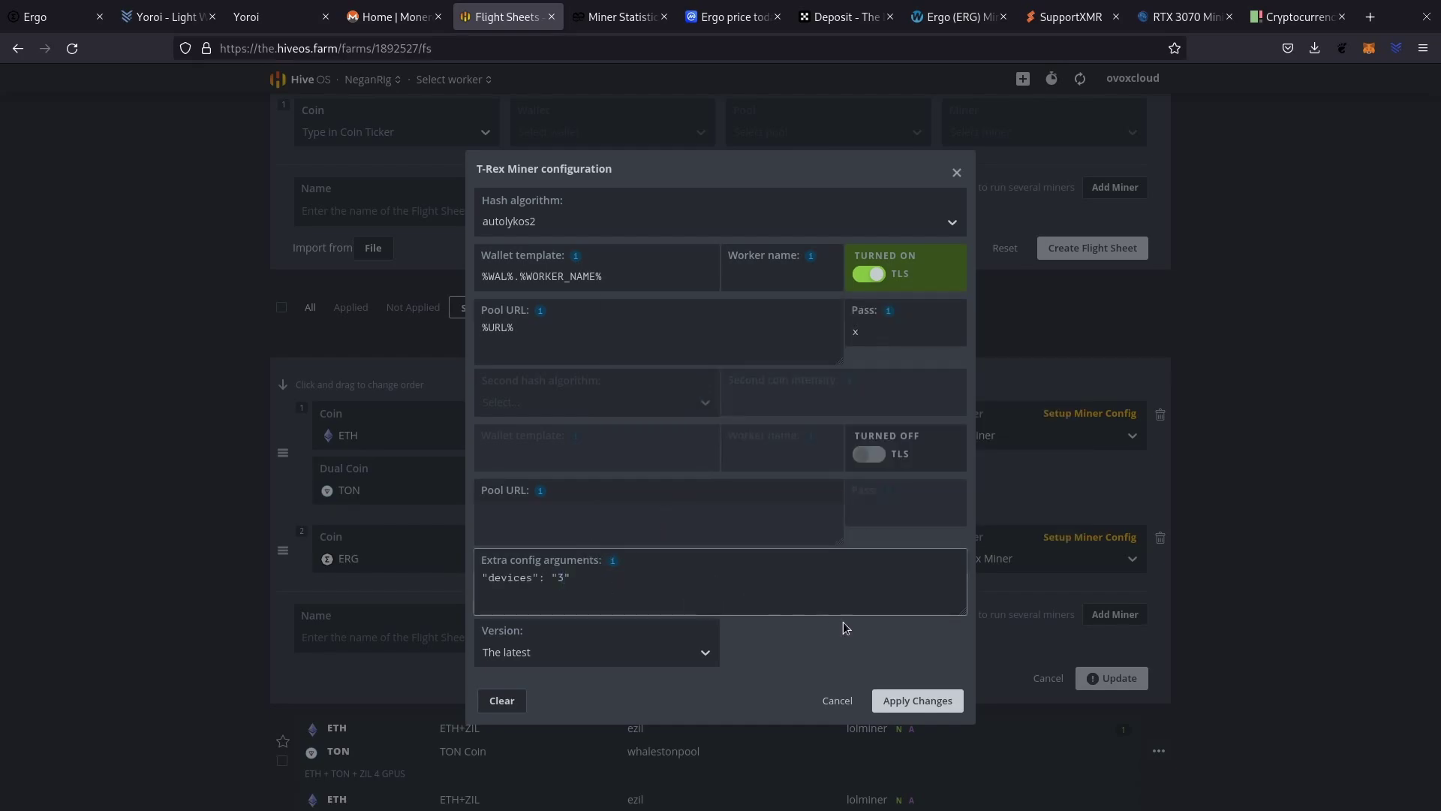
pyautogui.click(908, 699)
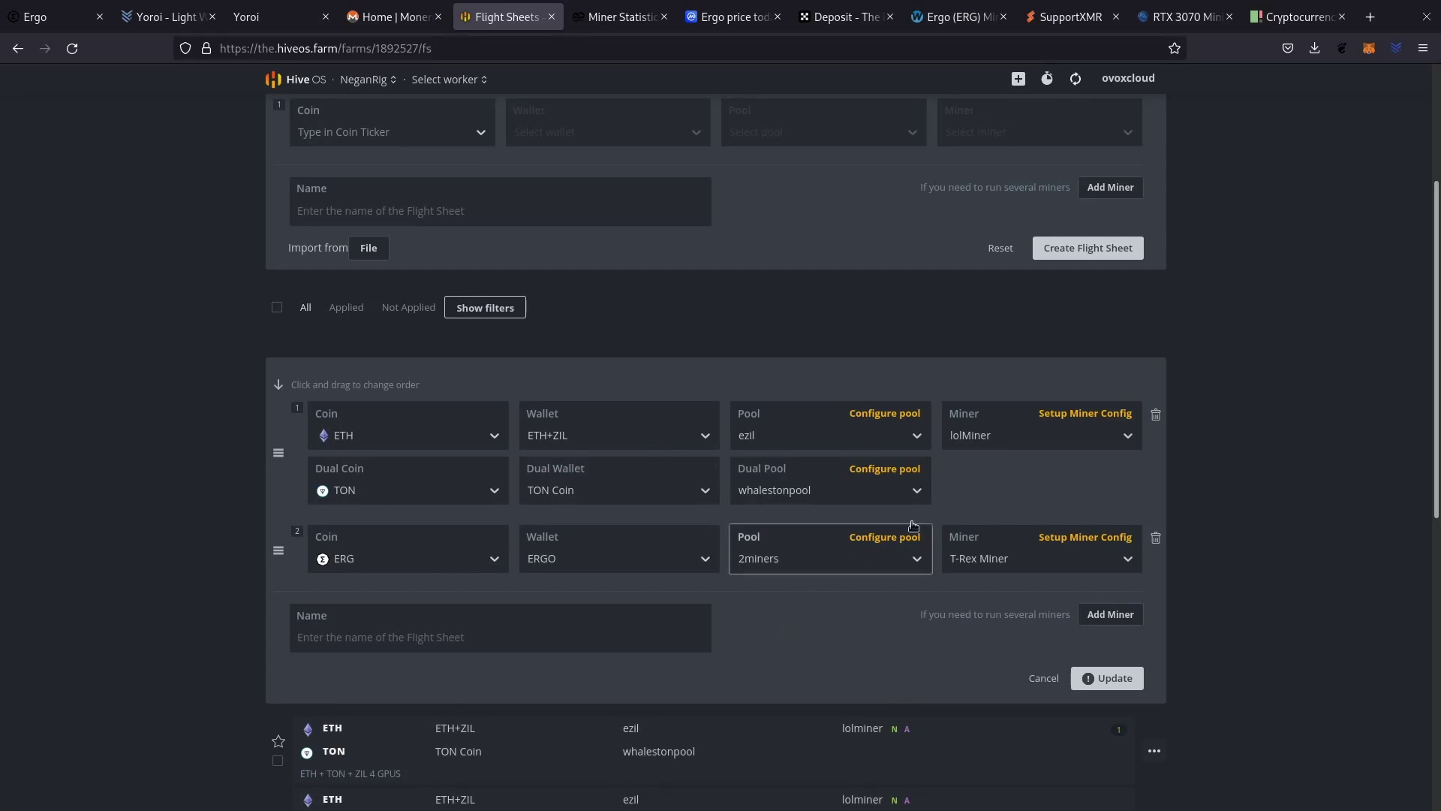
# Remove GPU 3 from lolMiner's --devices list, leaving 0,1,2.
pyautogui.click(1069, 414)
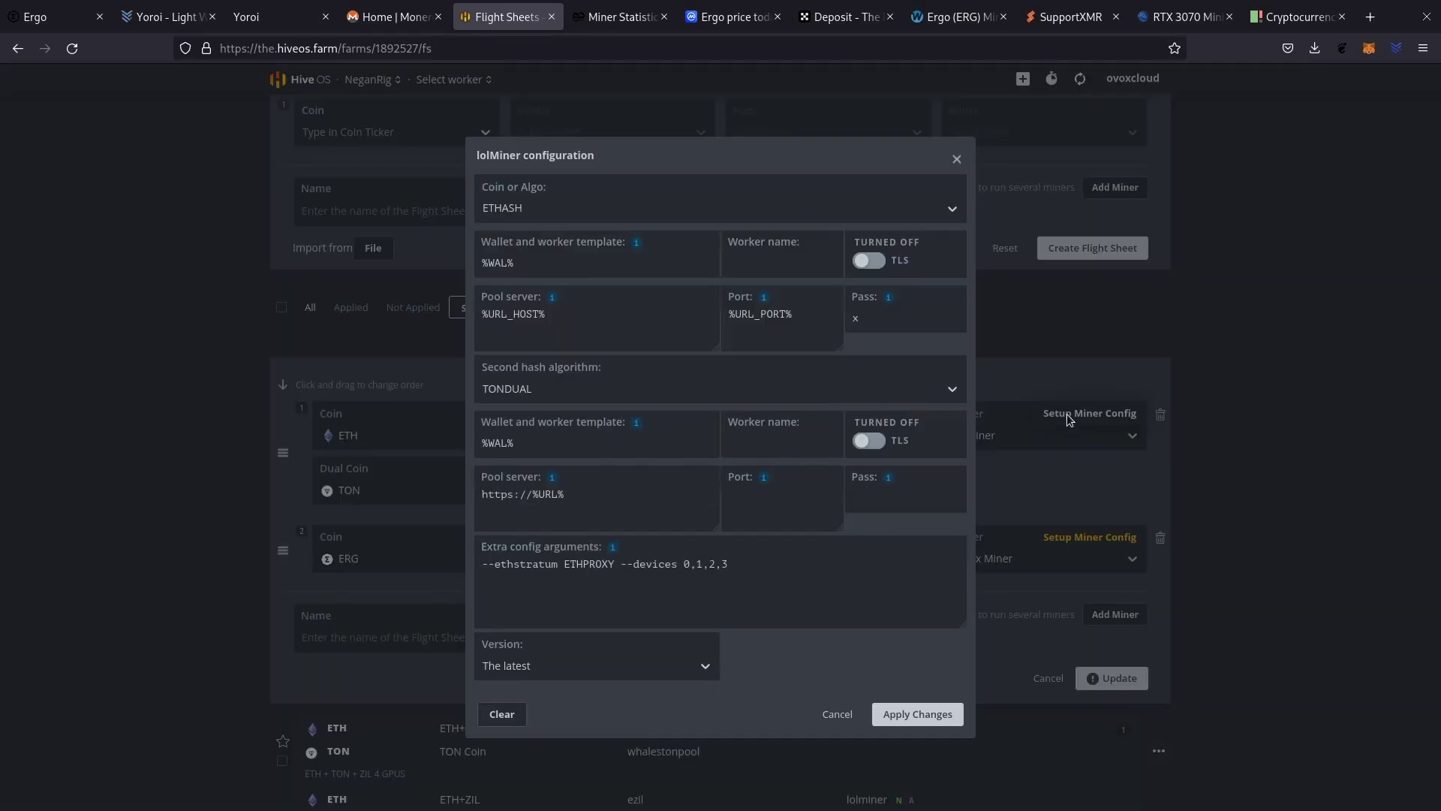
pyautogui.moveTo(719, 566); pyautogui.dragTo(728, 567)
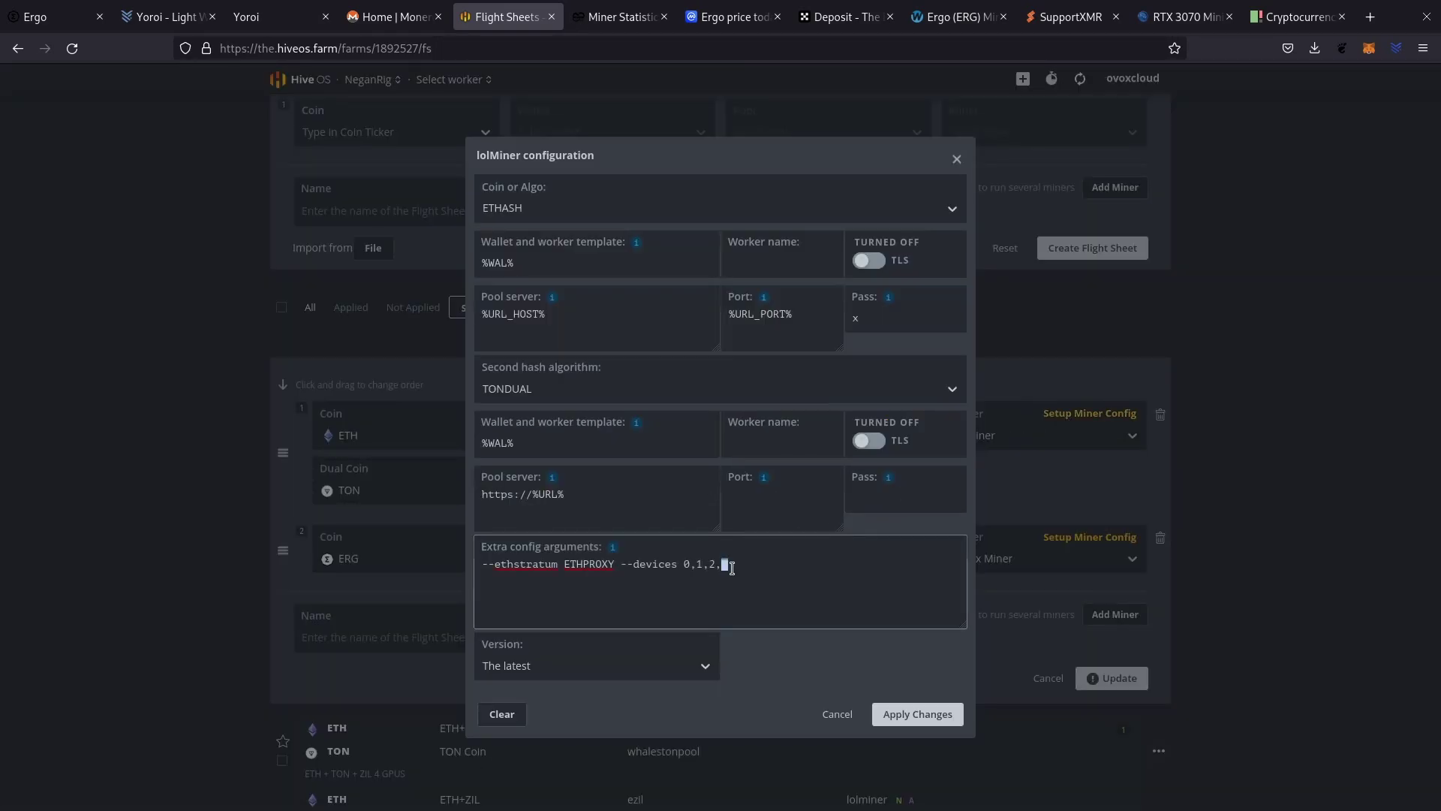
pyautogui.press('BackSpace')
pyautogui.click(901, 713)
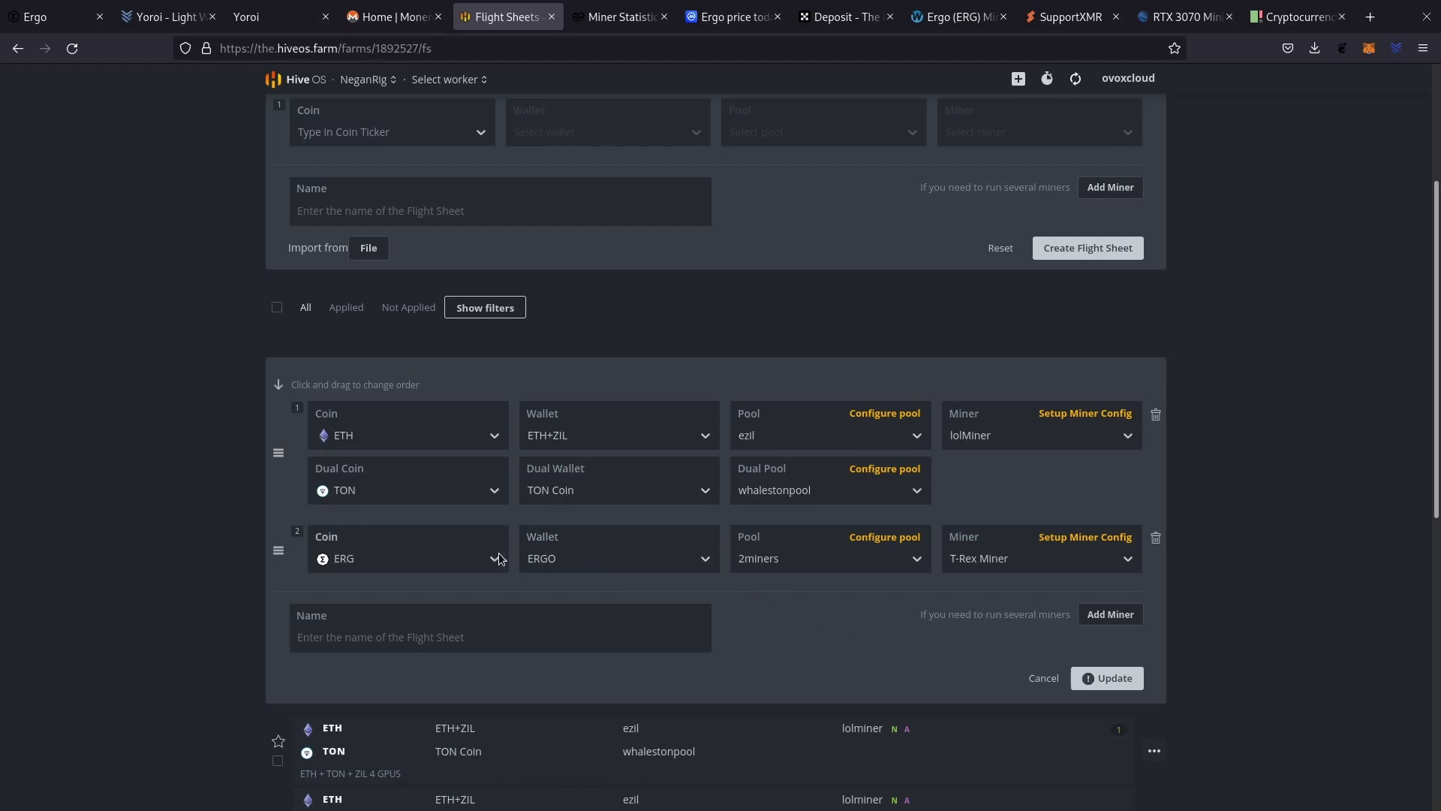
# Add an XMR line with the MONERO wallet, supportxmr Low Diff server and XMRig (new).
pyautogui.click(1125, 617)
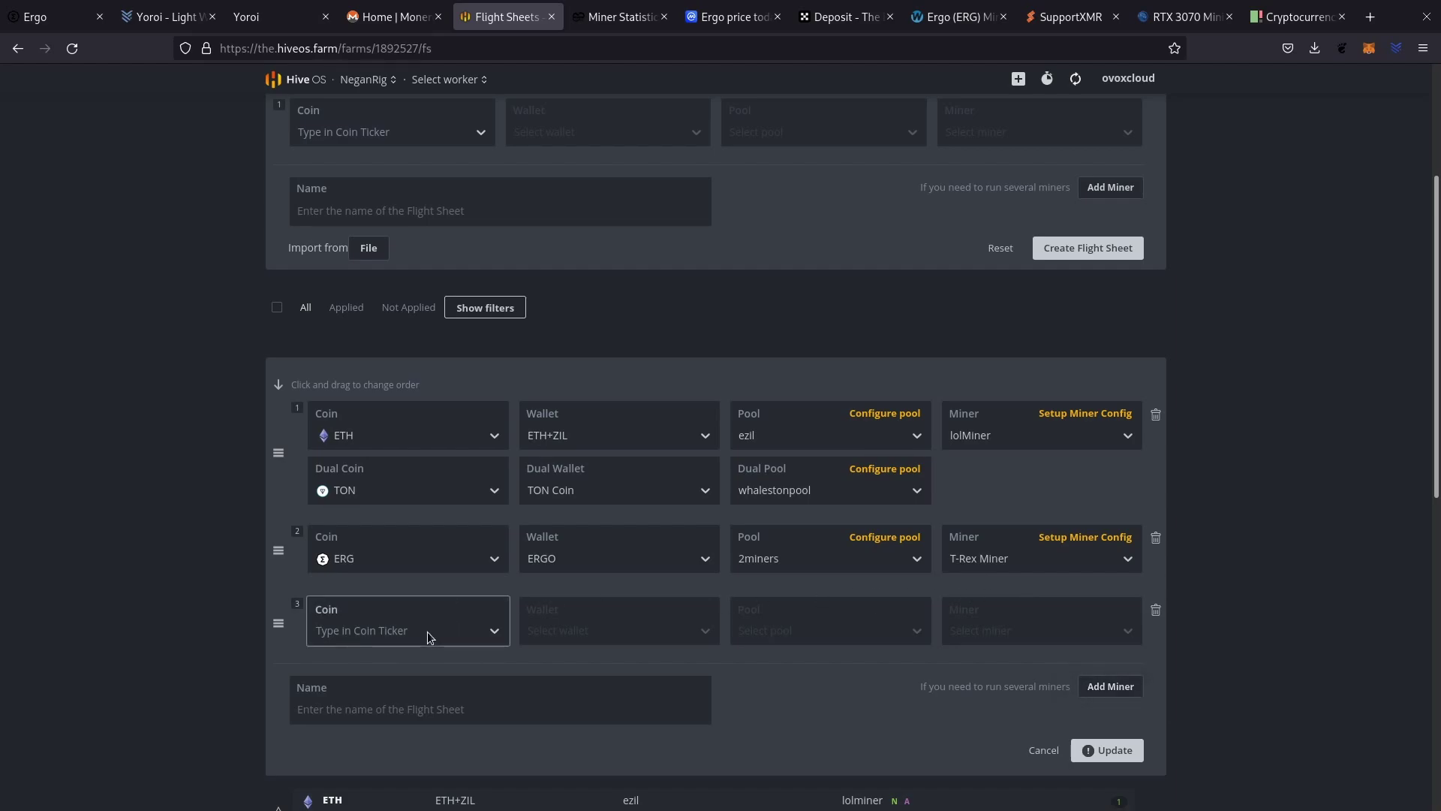
pyautogui.click(431, 636)
pyautogui.click(375, 784)
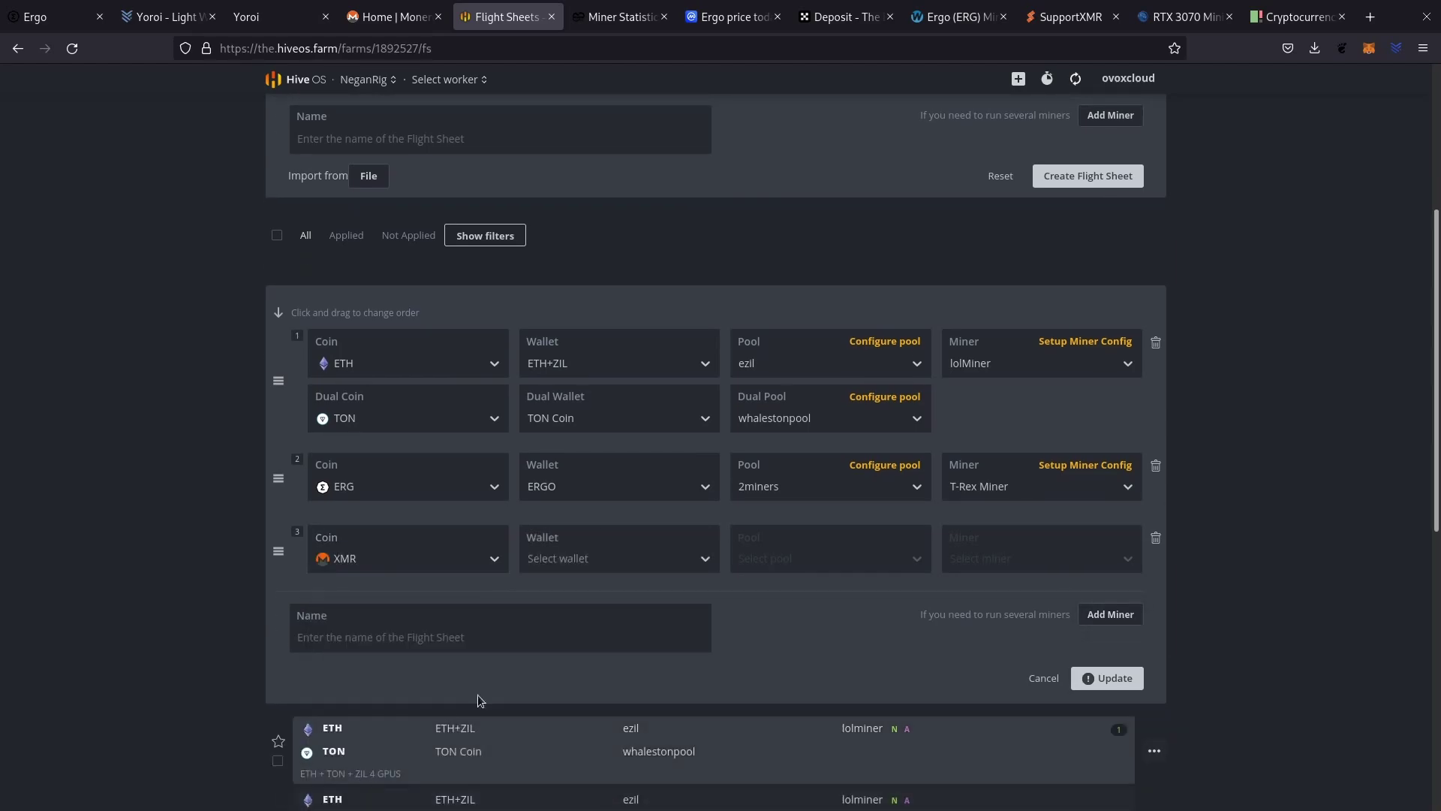
pyautogui.click(617, 565)
pyautogui.click(585, 597)
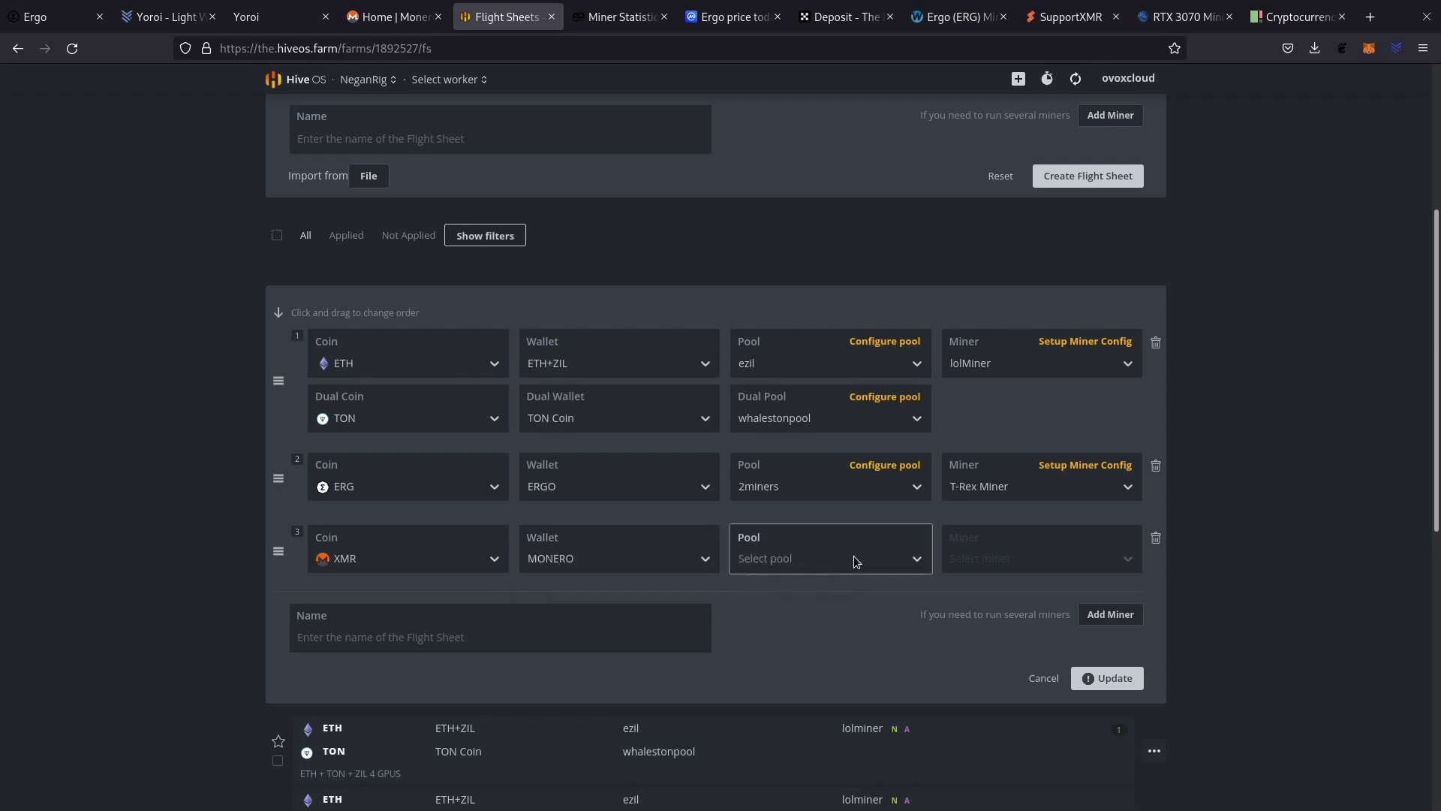
pyautogui.click(829, 558)
pyautogui.write('suppor')
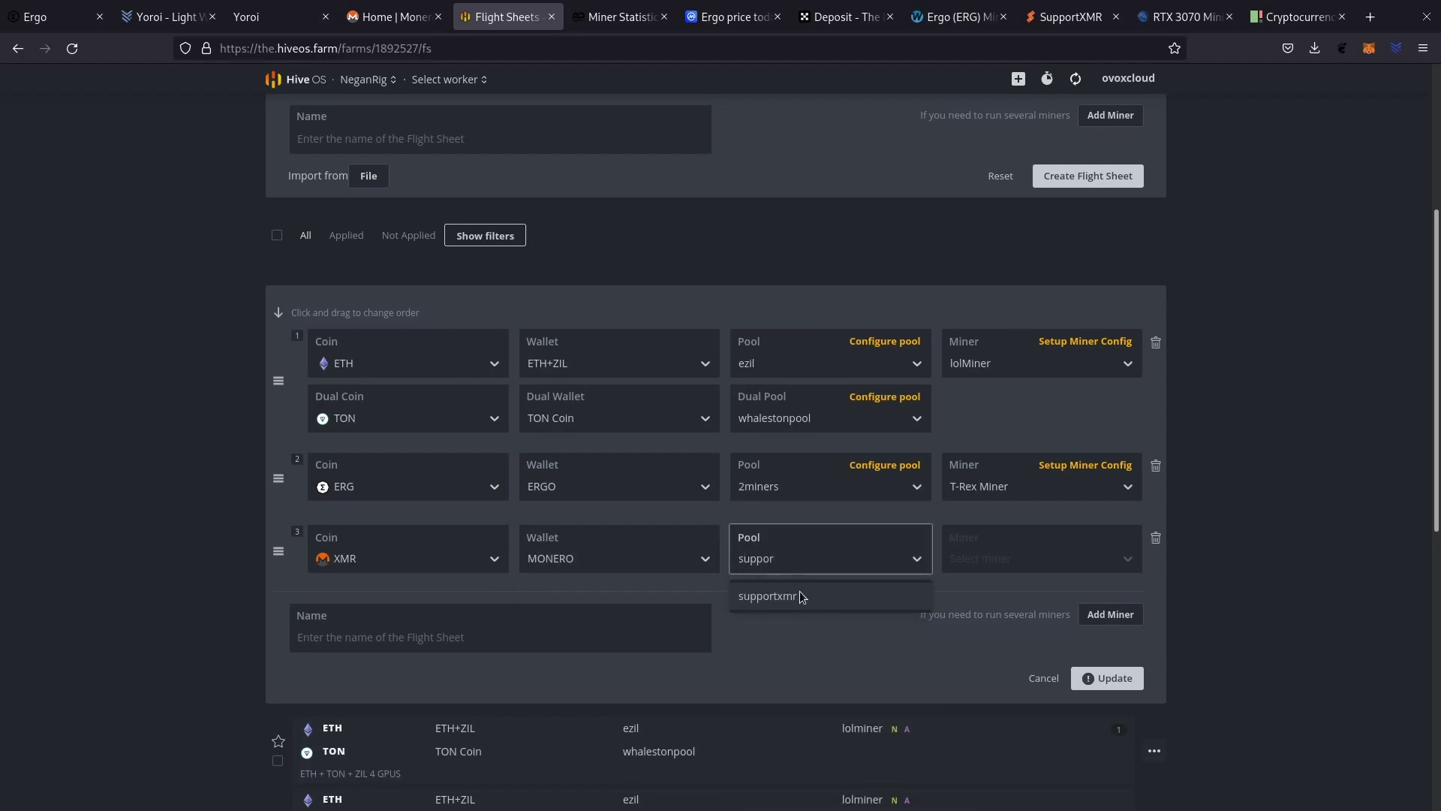
pyautogui.click(800, 594)
pyautogui.click(521, 391)
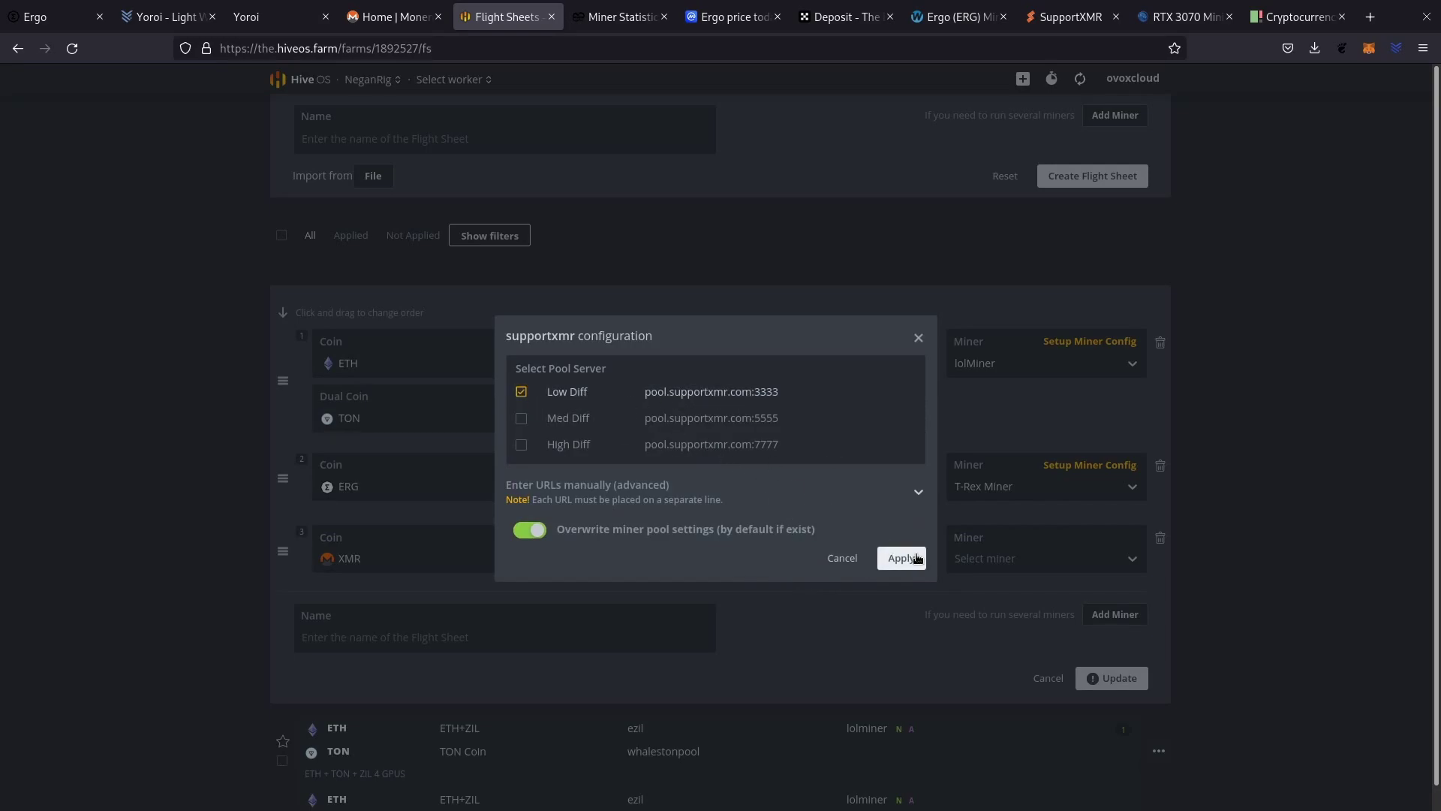
pyautogui.click(901, 558)
pyautogui.click(1014, 557)
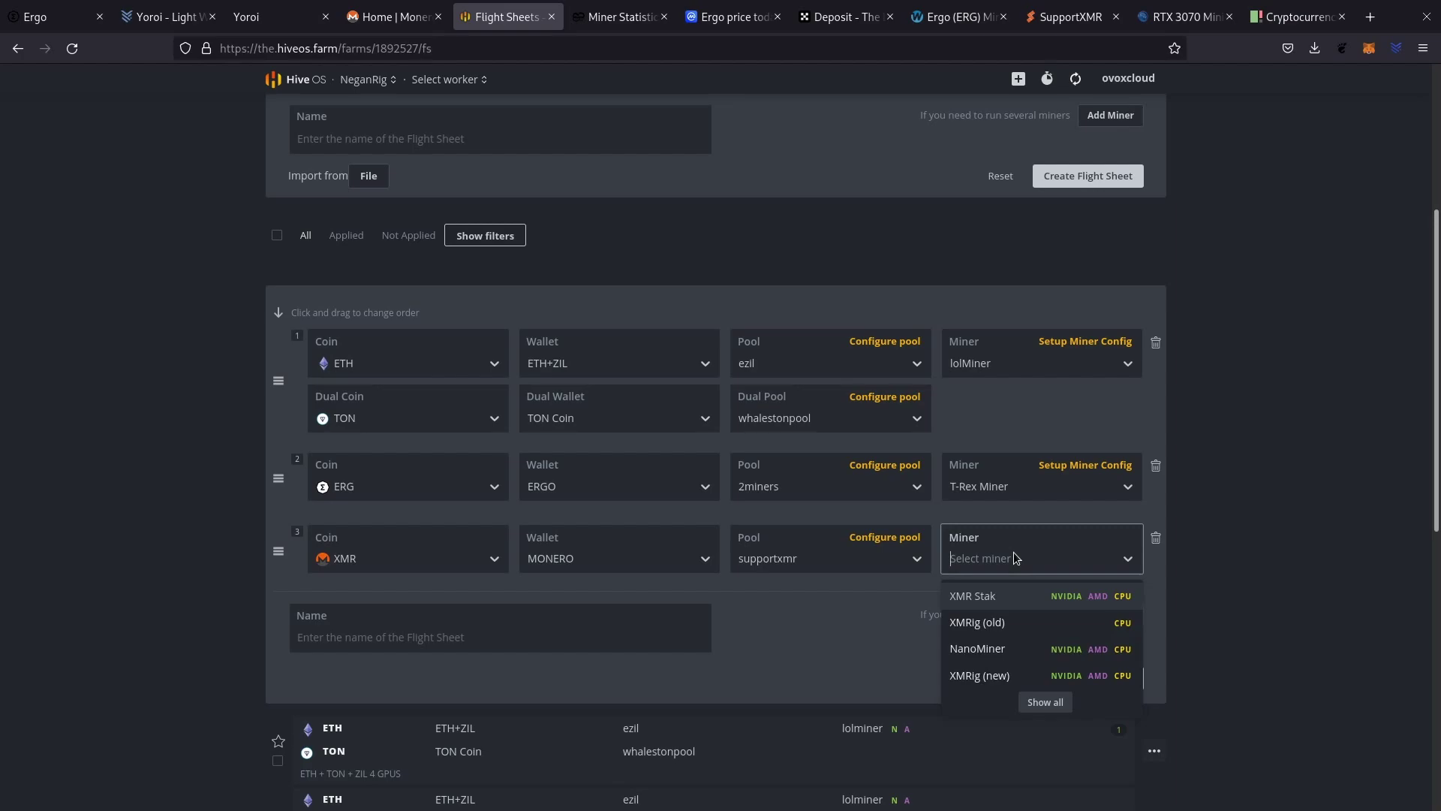
pyautogui.click(976, 678)
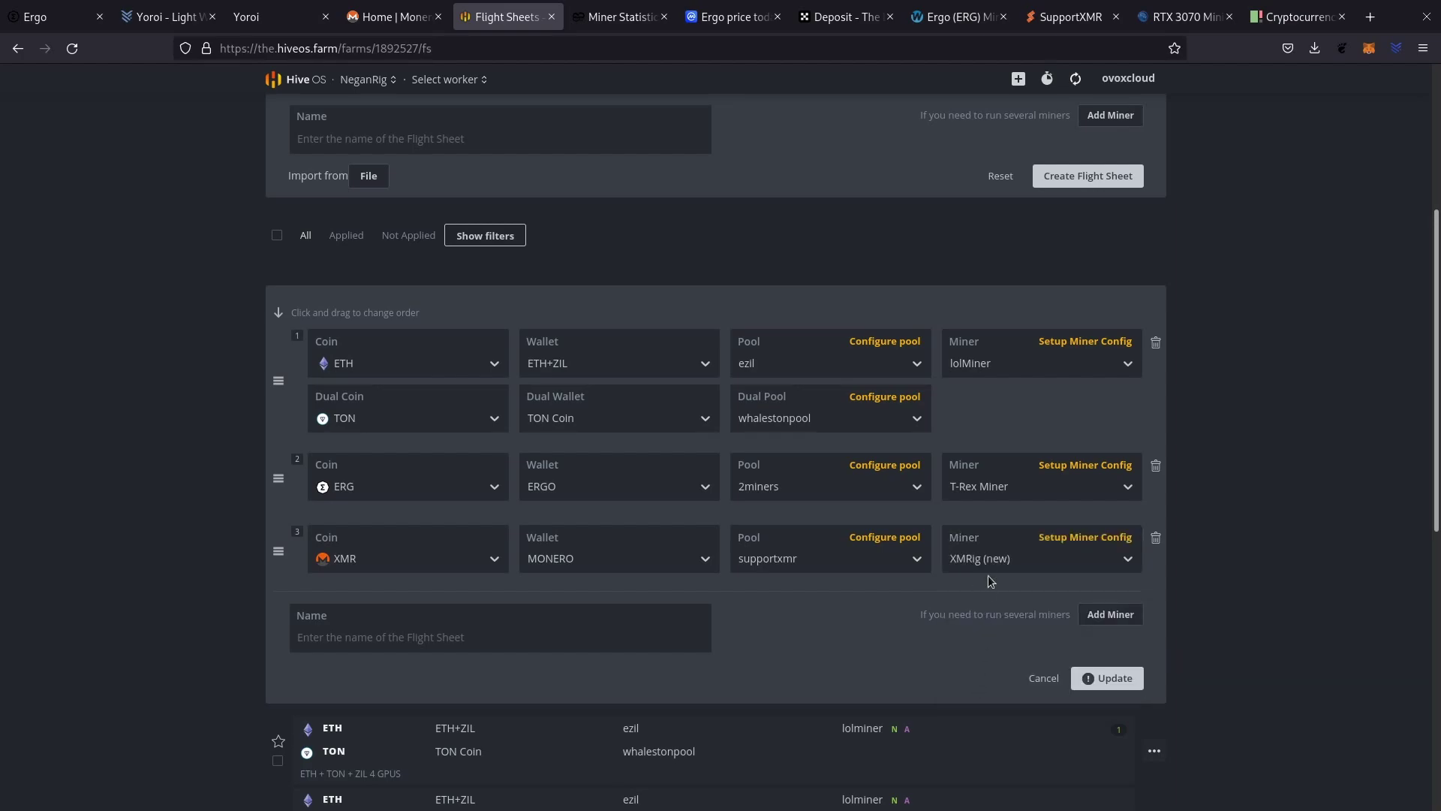
# Name the flight sheet 'ETH + ZIL + ERGO + MONERO' and save it.
pyautogui.click(518, 633)
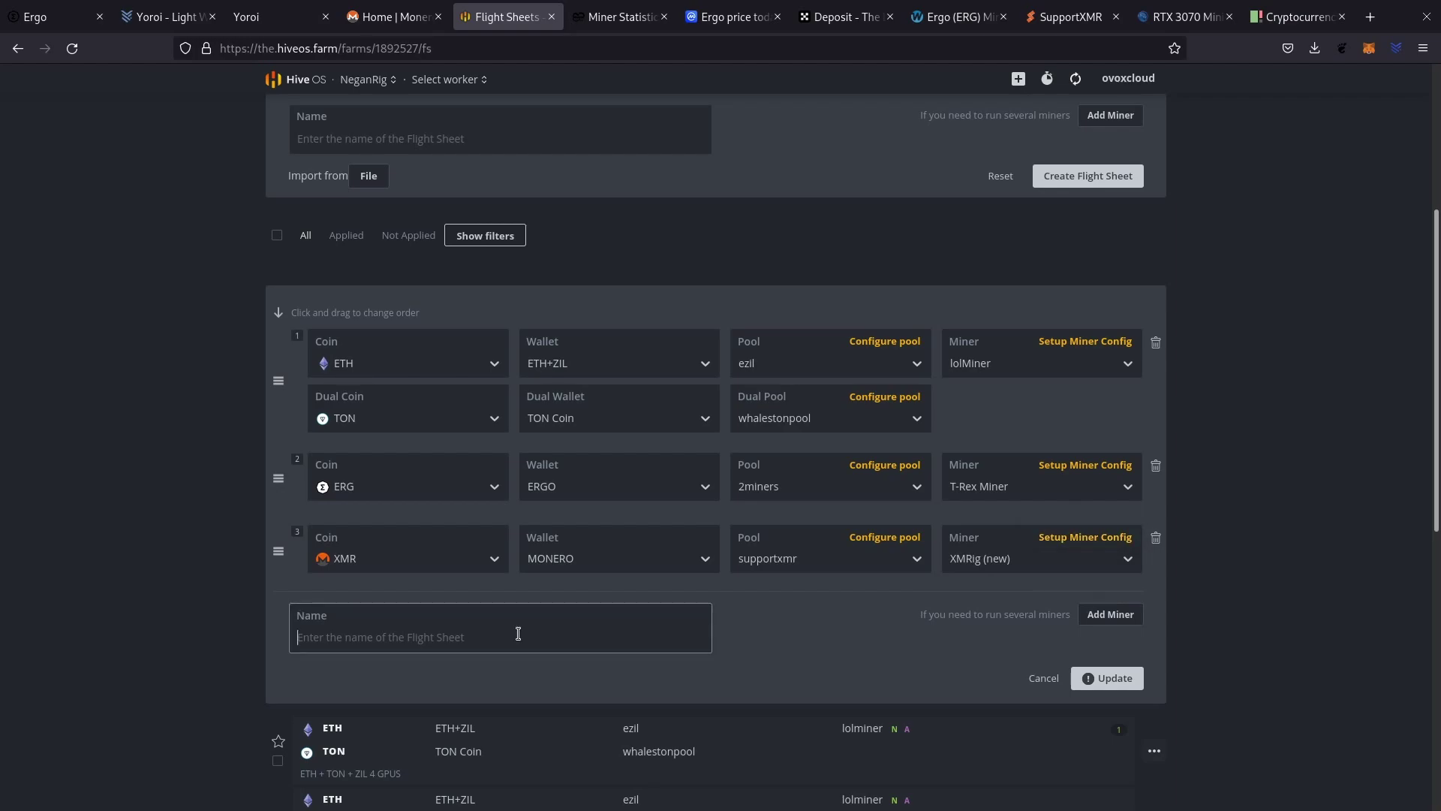
pyautogui.write('ETH + ZIL + ERGO + MONERO')
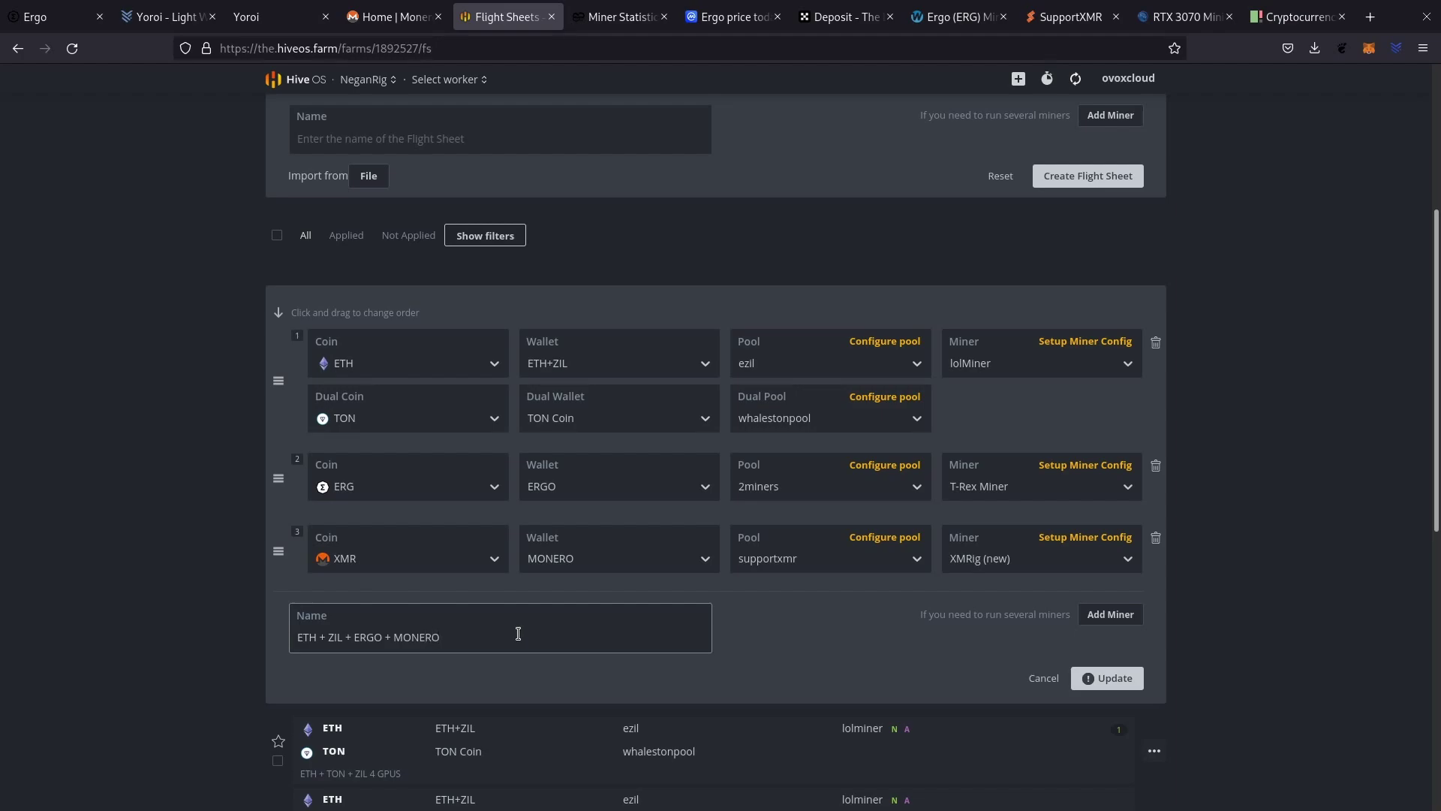
pyautogui.click(1102, 678)
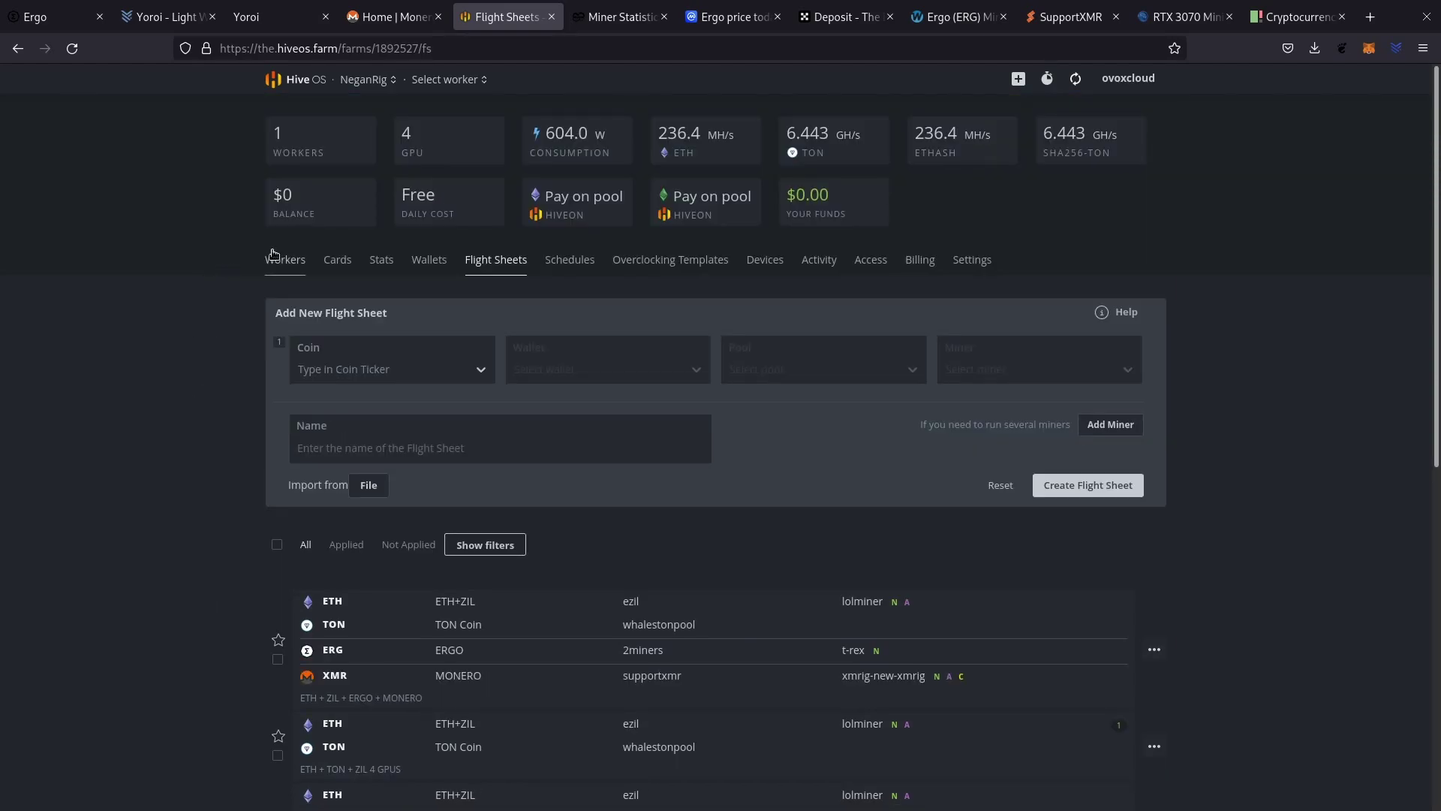
# Apply the ETH + ZIL + ERGO + MONERO flight sheet to rig #4084514.
pyautogui.click(281, 263)
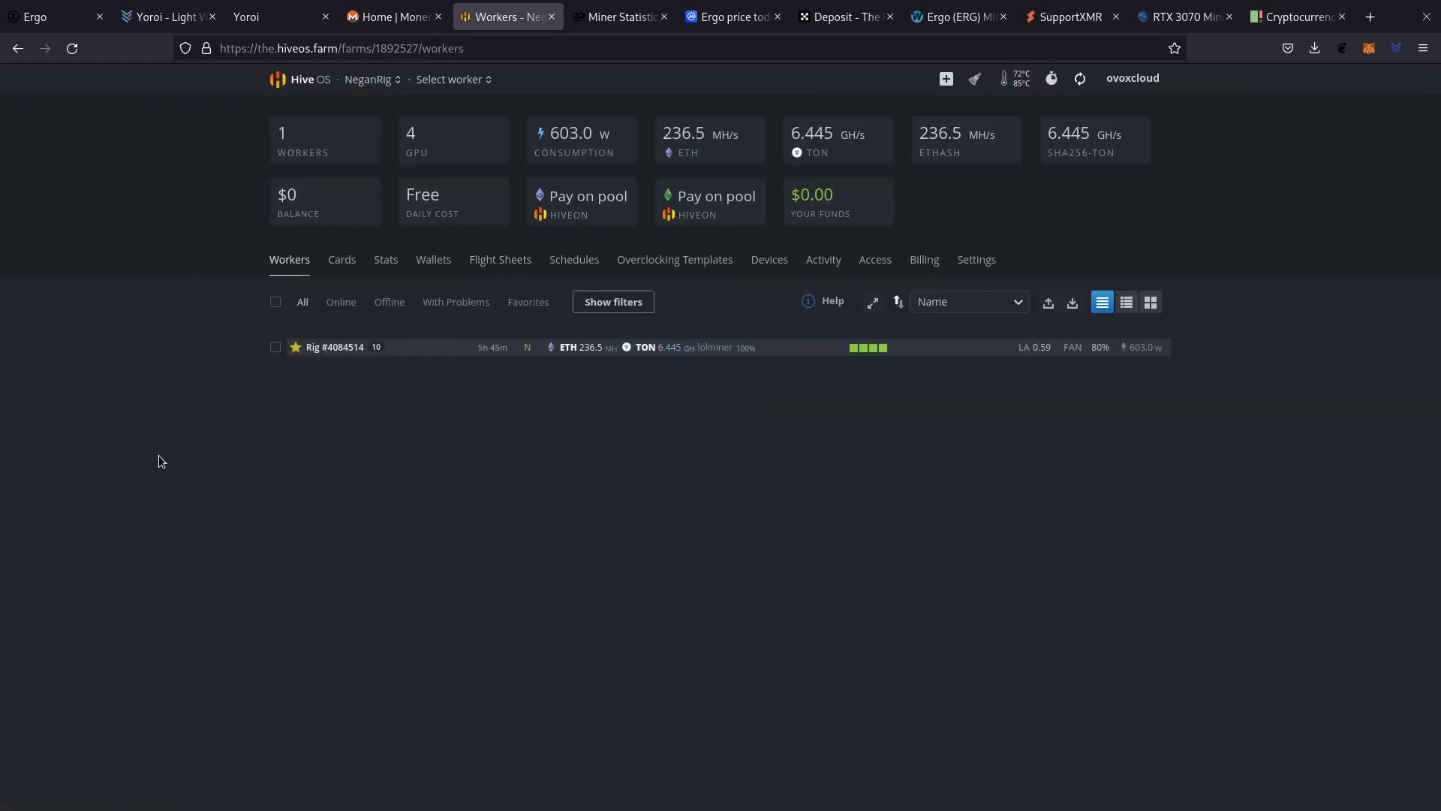
pyautogui.click(326, 350)
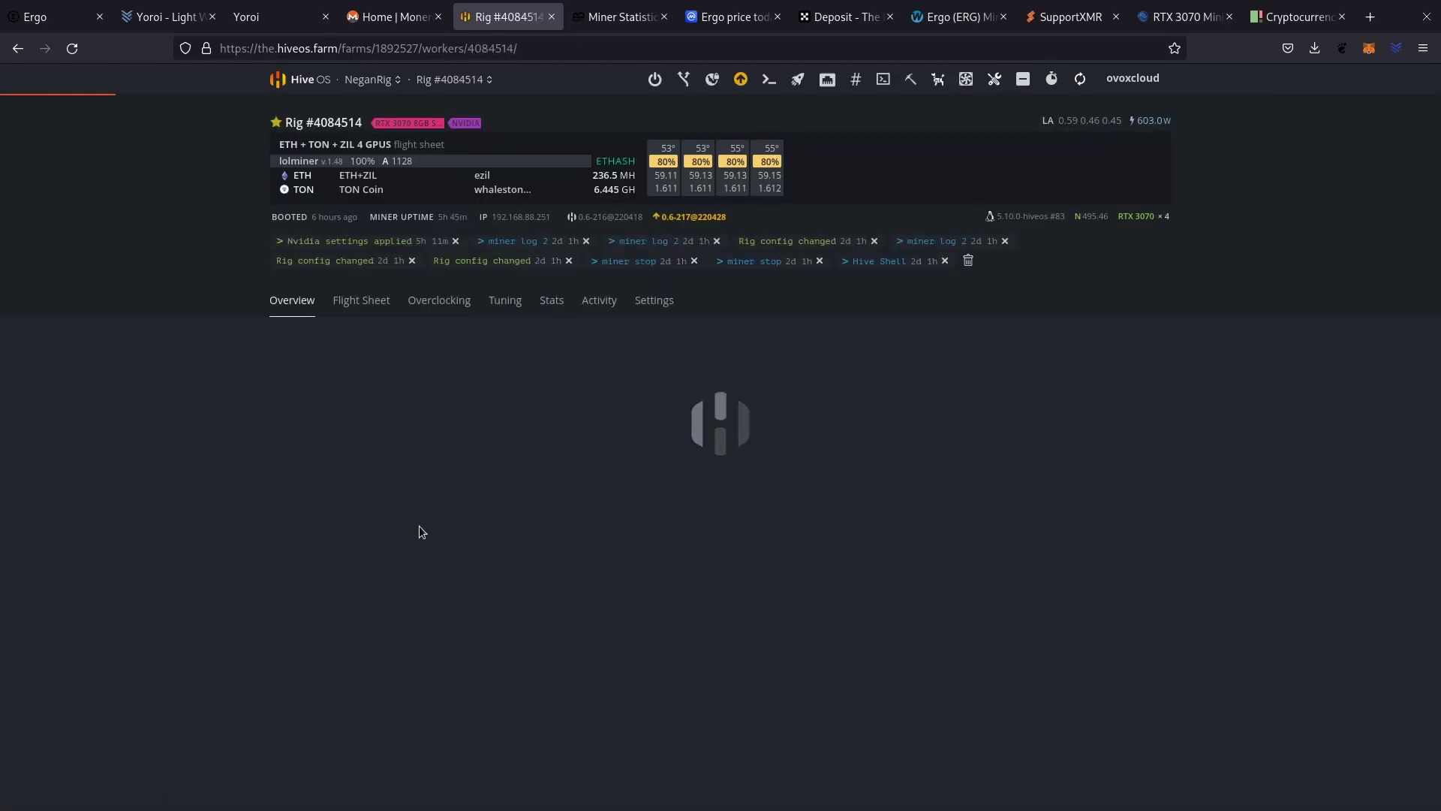
pyautogui.click(358, 301)
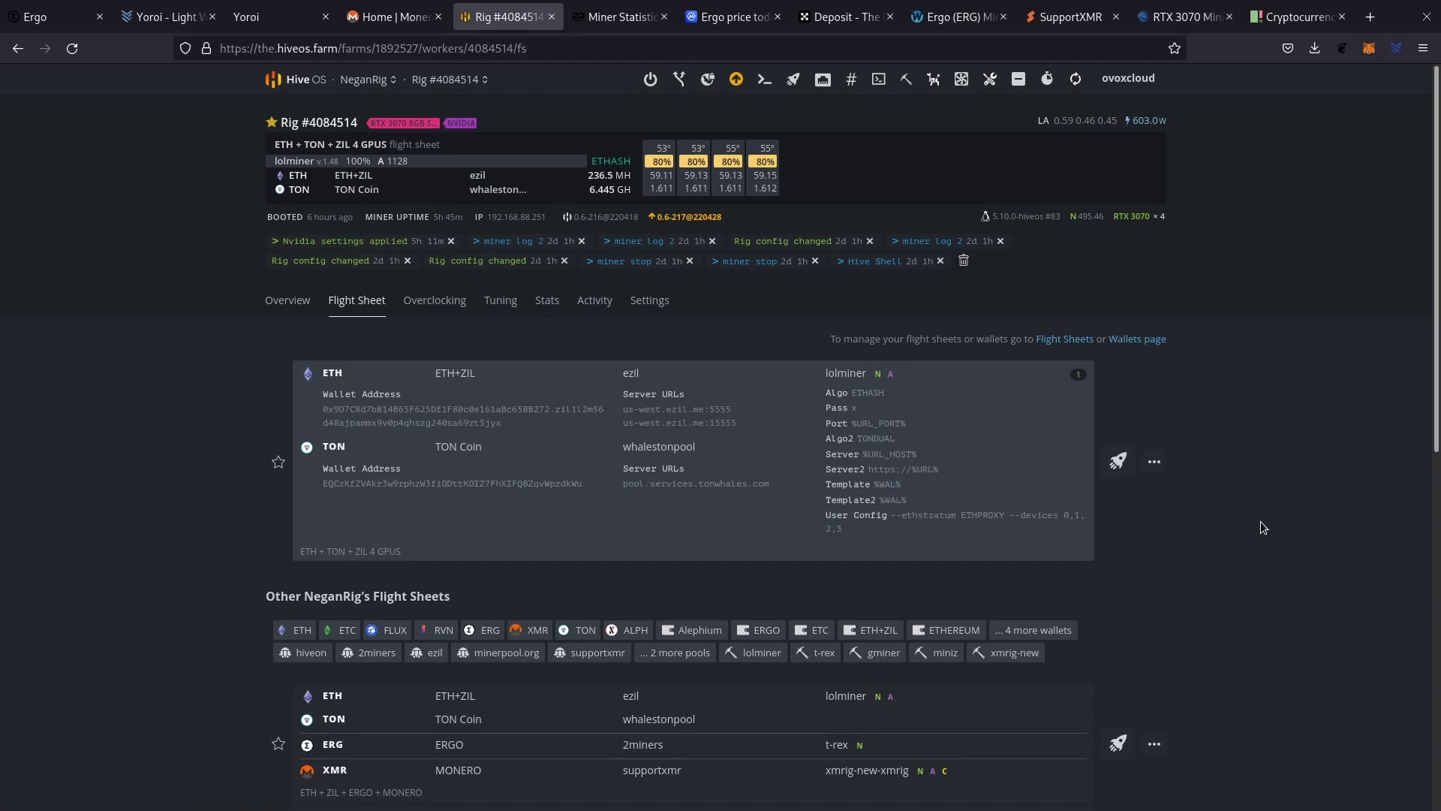
pyautogui.scroll(-2, 1261, 525)
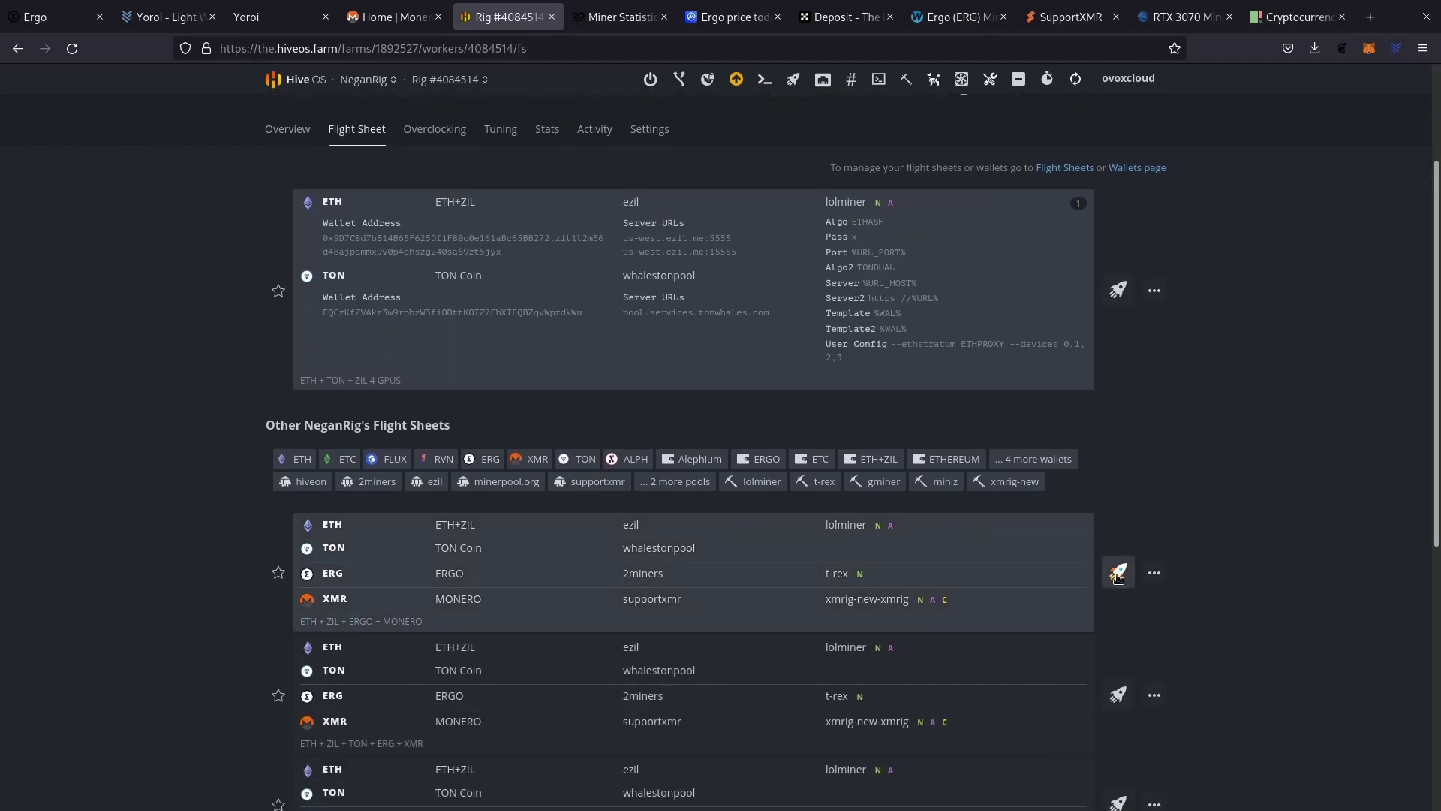
pyautogui.click(1117, 576)
pyautogui.click(757, 490)
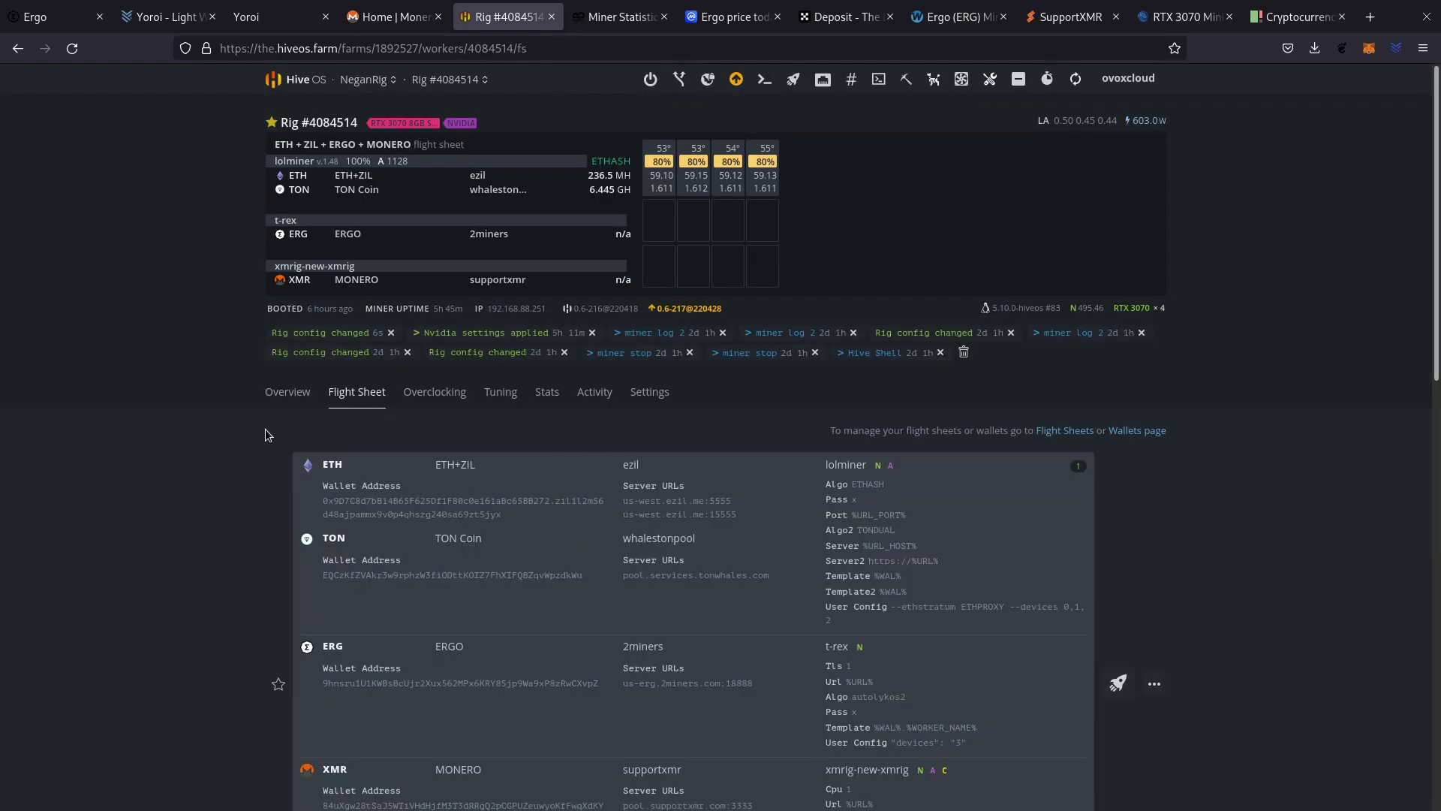
pyautogui.click(287, 391)
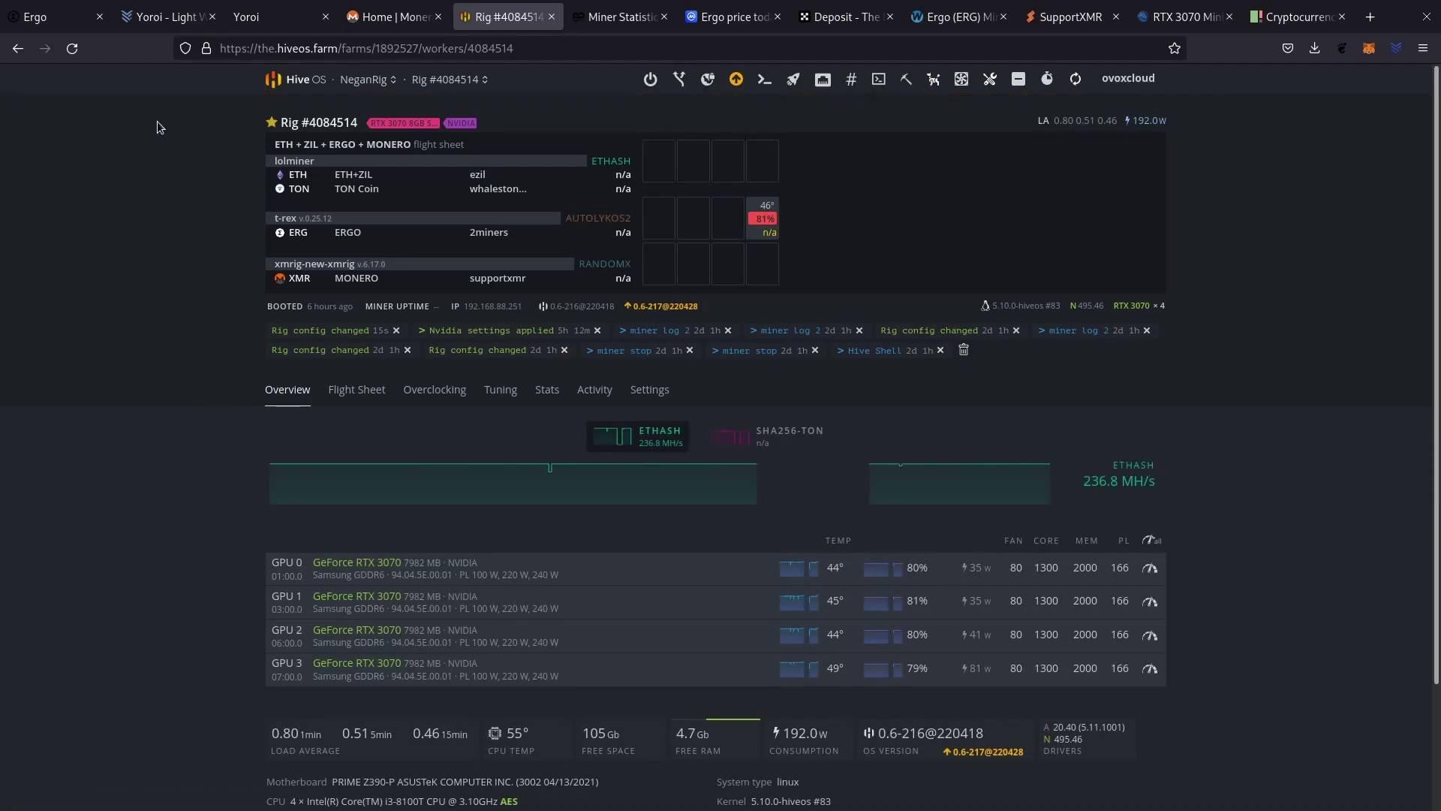
# Reload the rig page twice until ETH, ERG and XMR hashrates appear.
pyautogui.click(79, 51)
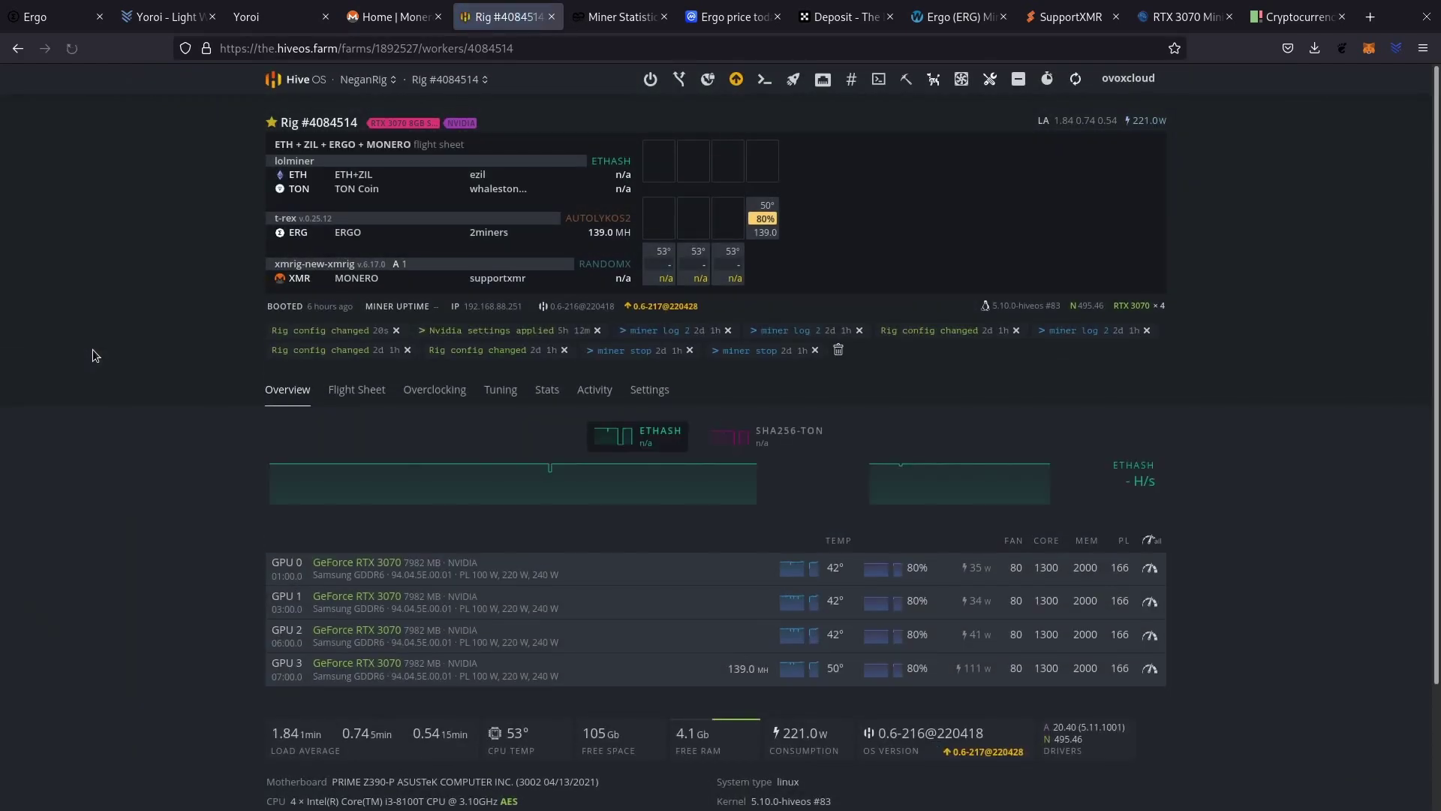
pyautogui.moveTo(283, 222)
pyautogui.click(72, 48)
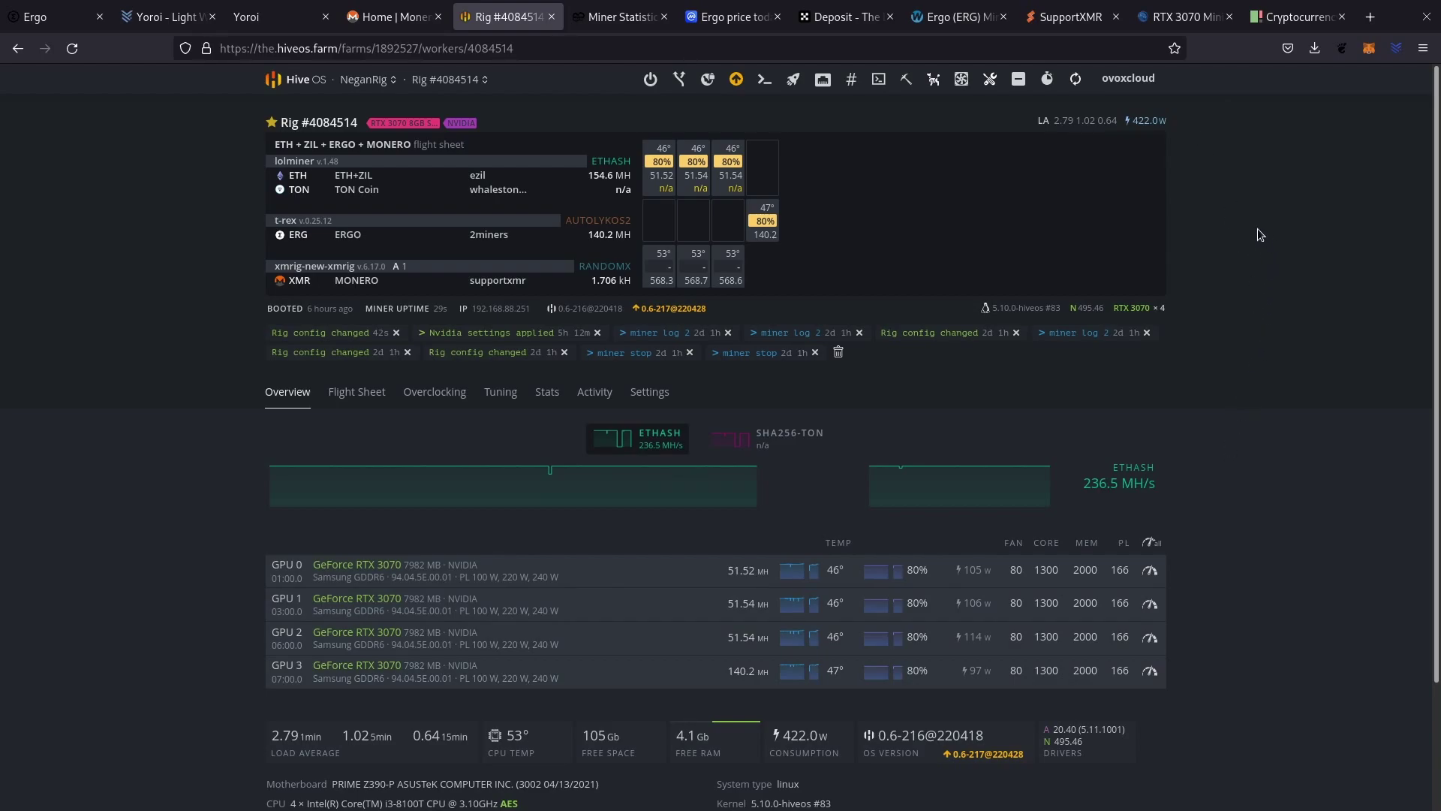
pyautogui.click(1184, 16)
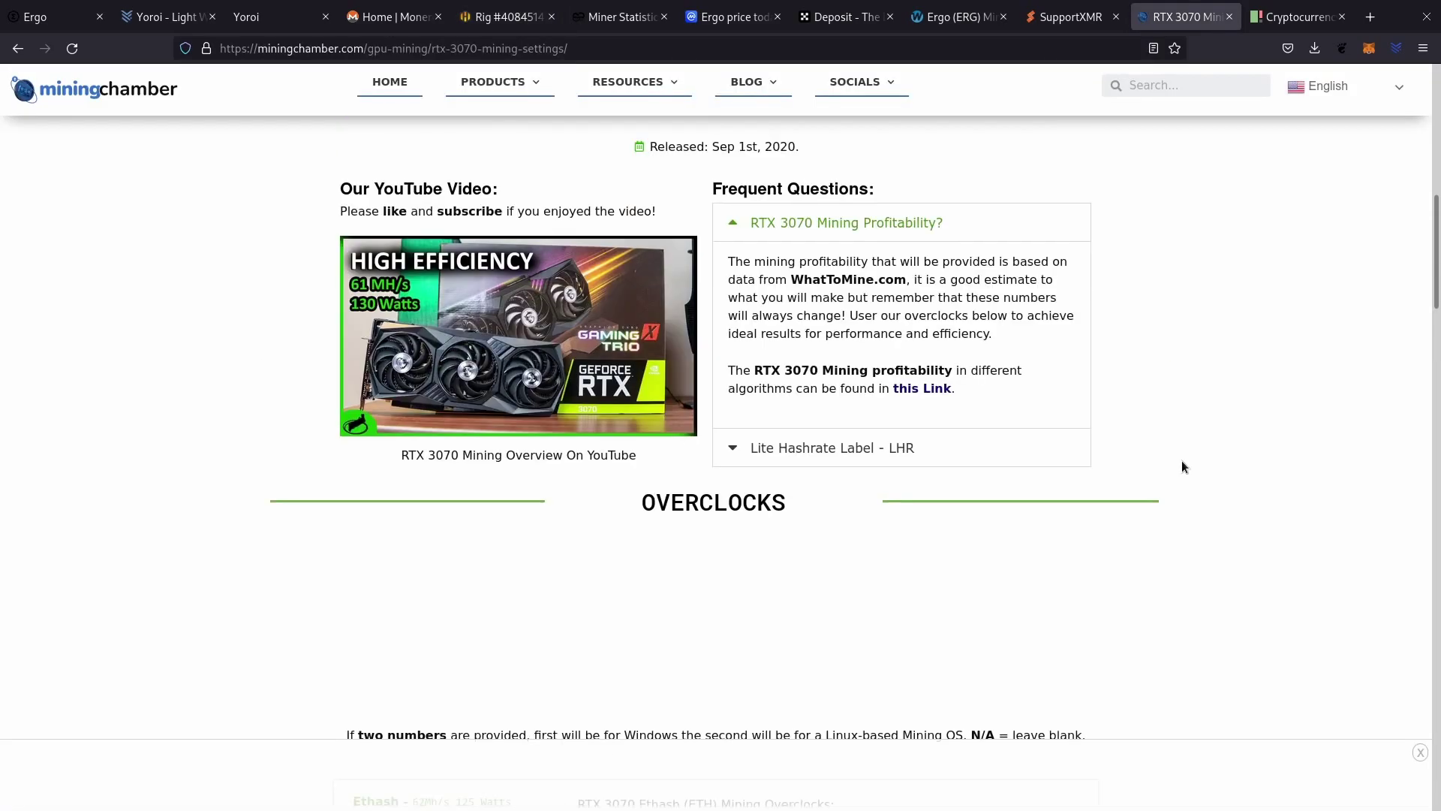
# Read the RTX 3070 Autolykos overclocks on Mining Chamber (155w power limit), then return to Hive OS.
pyautogui.scroll(-5, 180, 366)
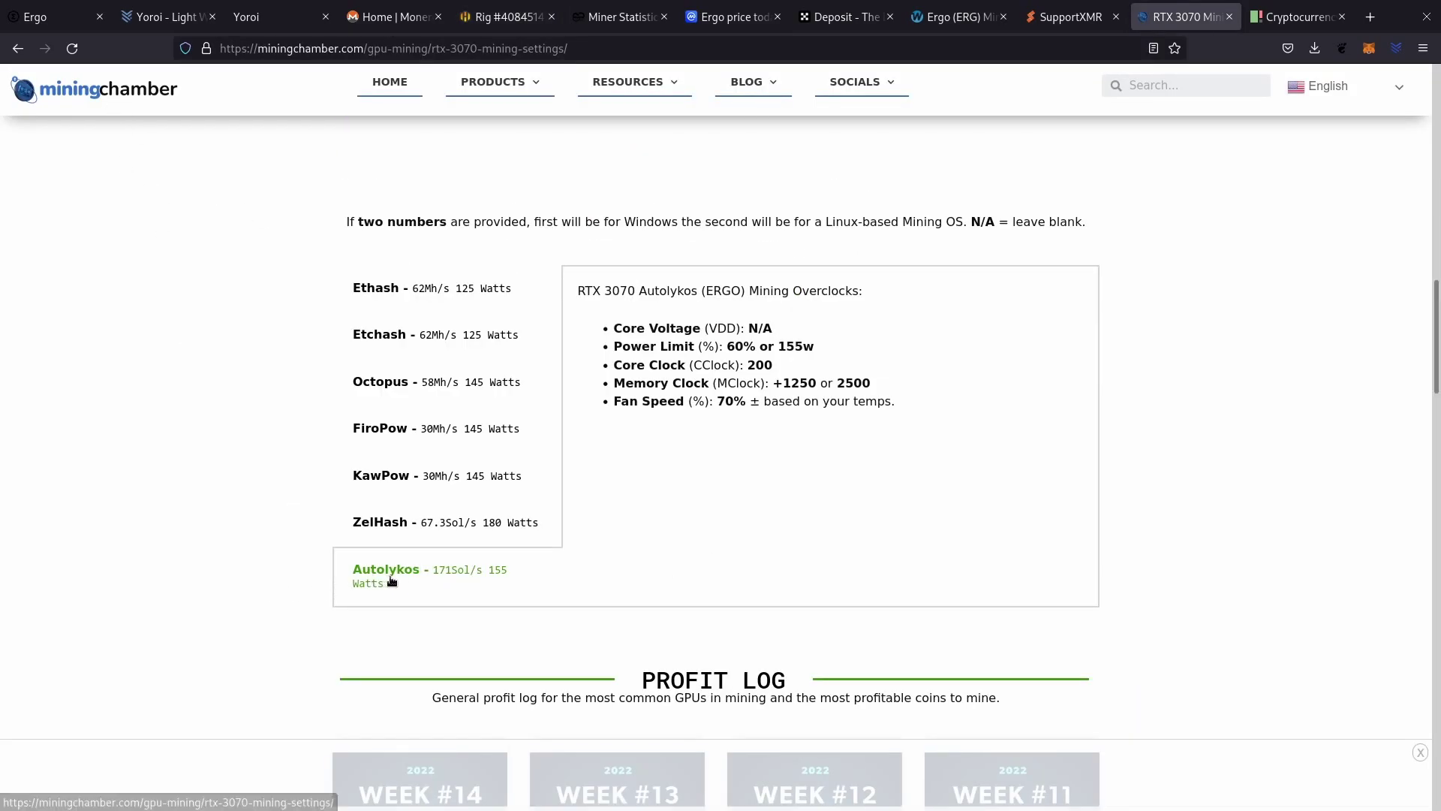
pyautogui.moveTo(708, 290); pyautogui.dragTo(743, 290)
pyautogui.click(863, 331)
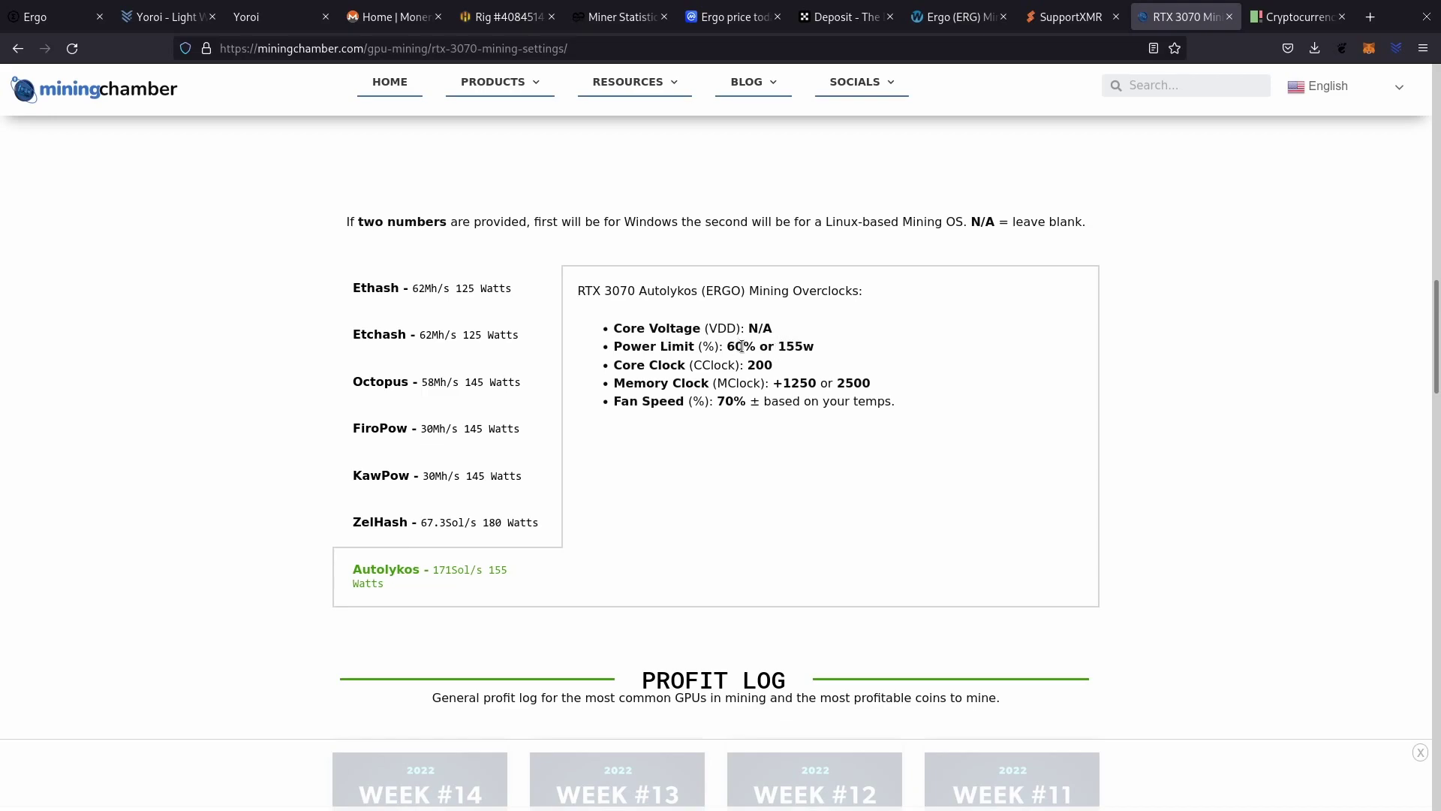
pyautogui.moveTo(778, 342); pyautogui.dragTo(801, 341)
pyautogui.click(501, 16)
# Change GPU 3's power limit from 166 to 155 W and apply it.
pyautogui.click(1149, 672)
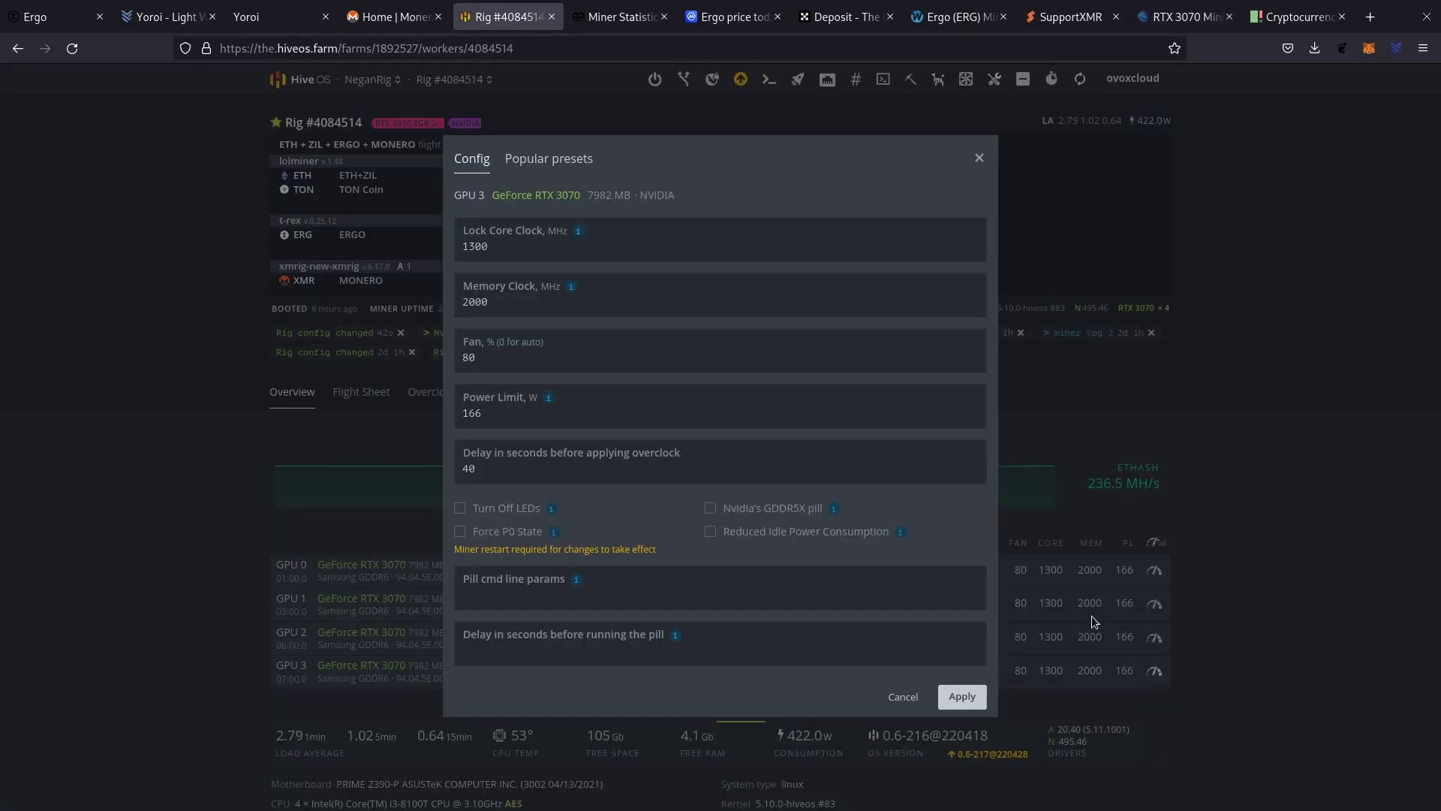
pyautogui.click(498, 409)
pyautogui.doubleClick(498, 409)
pyautogui.write('155')
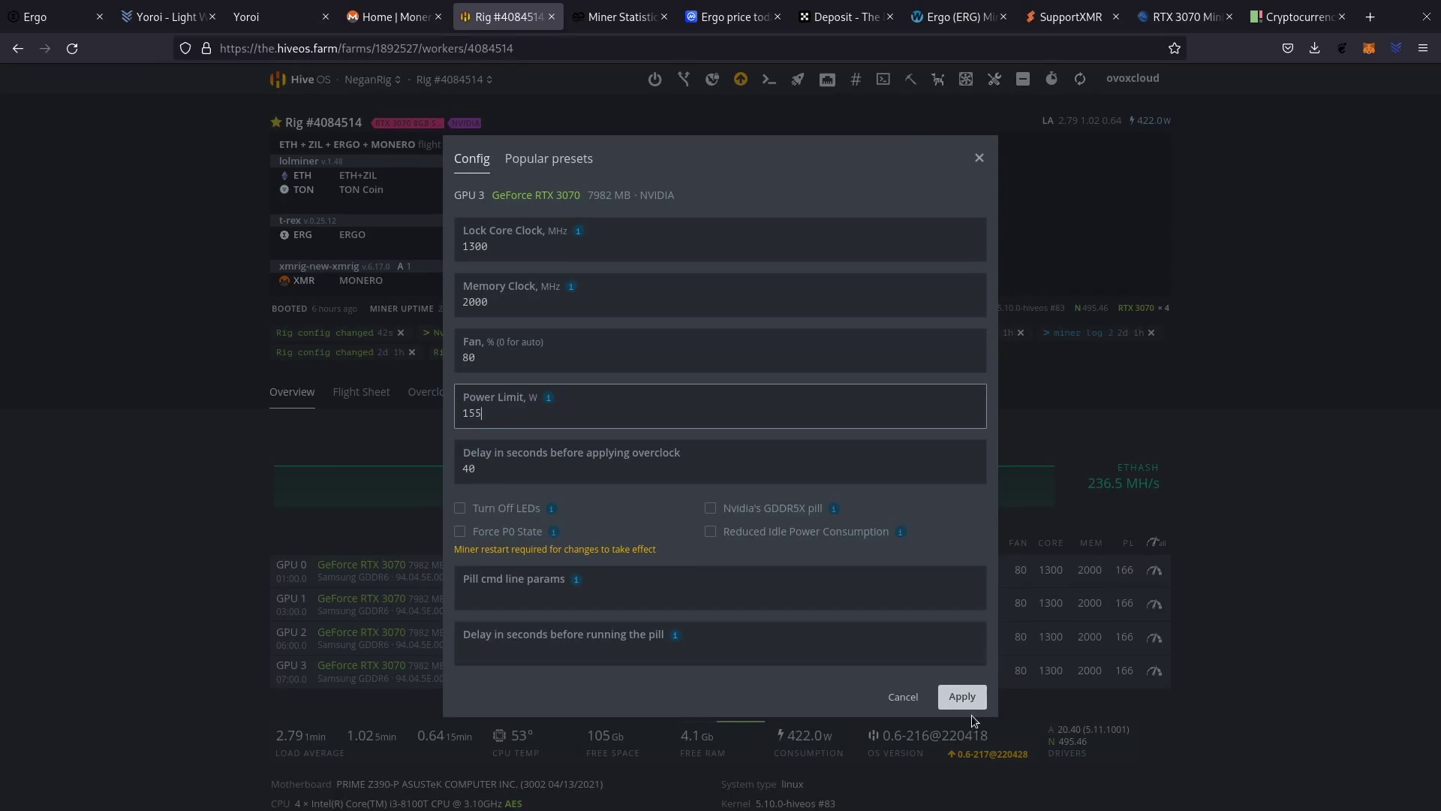
pyautogui.click(962, 697)
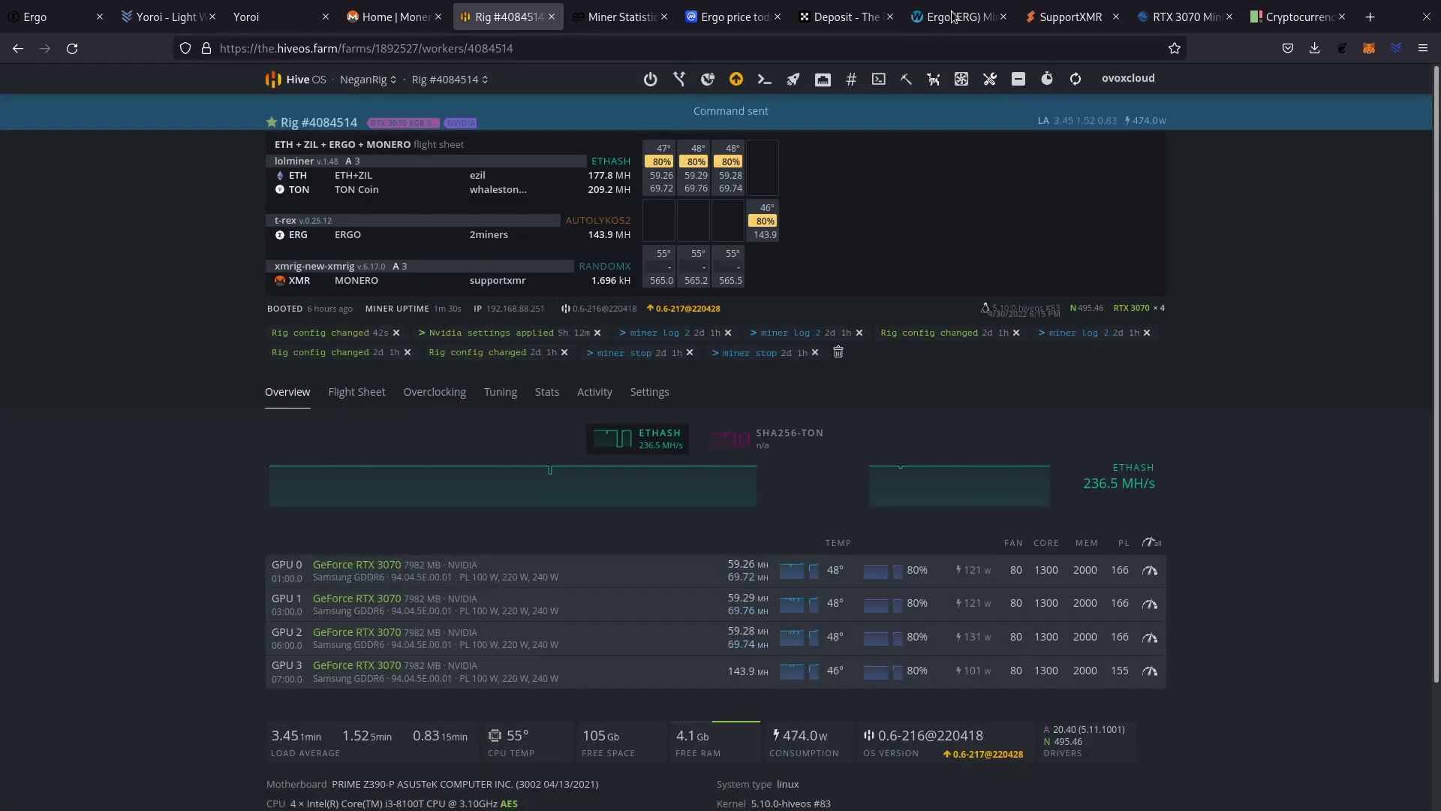
# Recheck the recommended values, then give GPU 3 a 200 core offset and 2100 memory clock.
pyautogui.click(1190, 22)
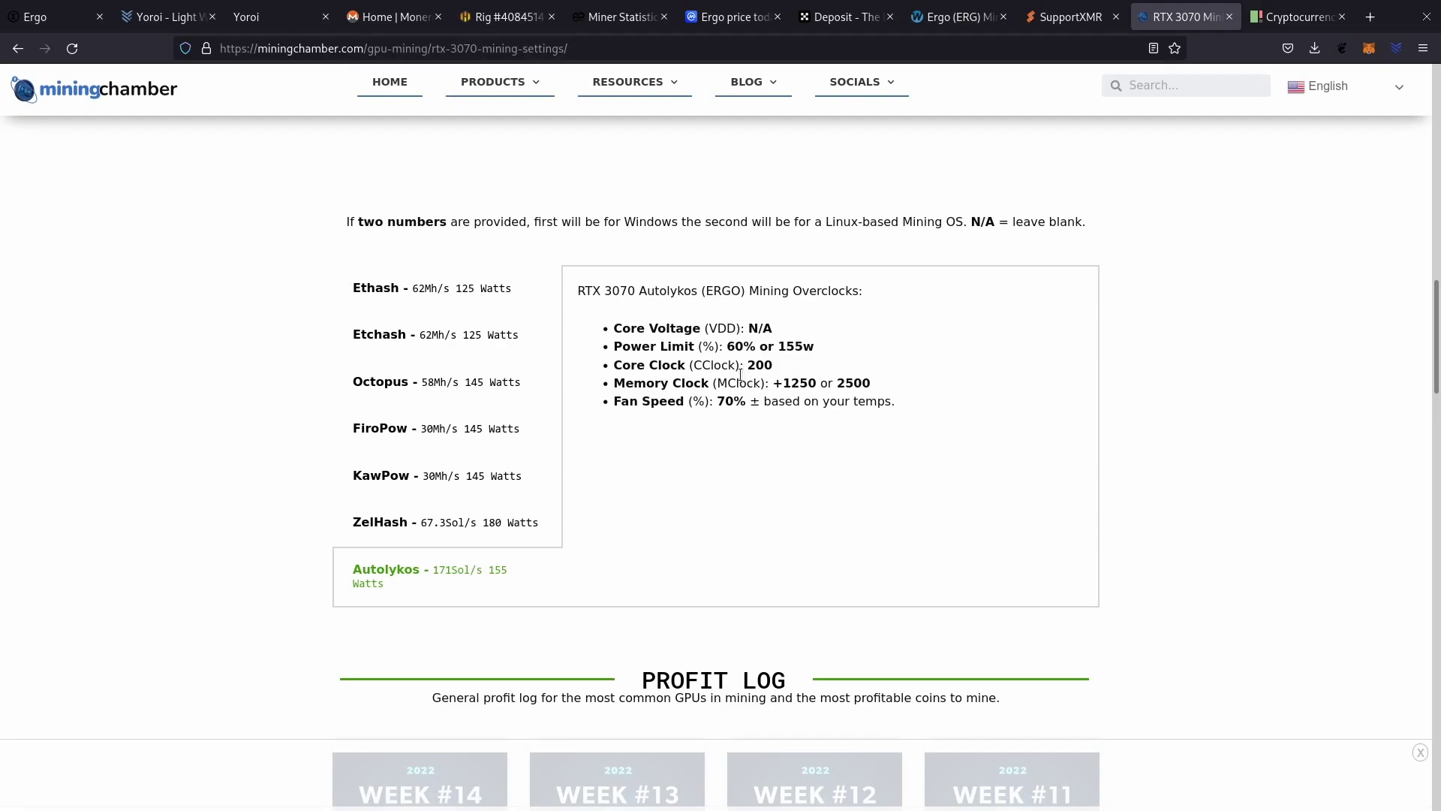
pyautogui.click(503, 16)
pyautogui.click(1122, 671)
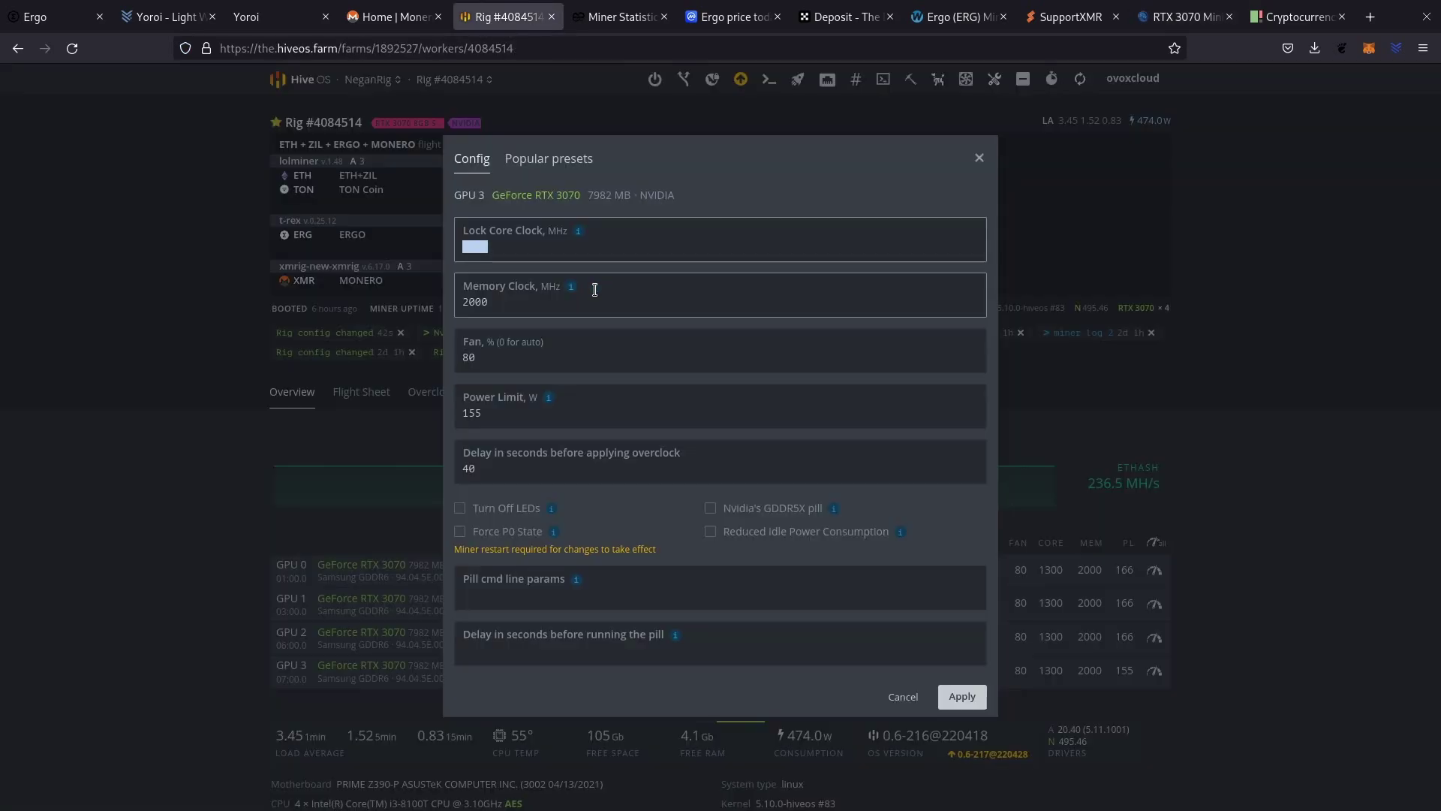
pyautogui.write('200')
pyautogui.click(526, 301)
pyautogui.doubleClick(524, 303)
pyautogui.write('21')
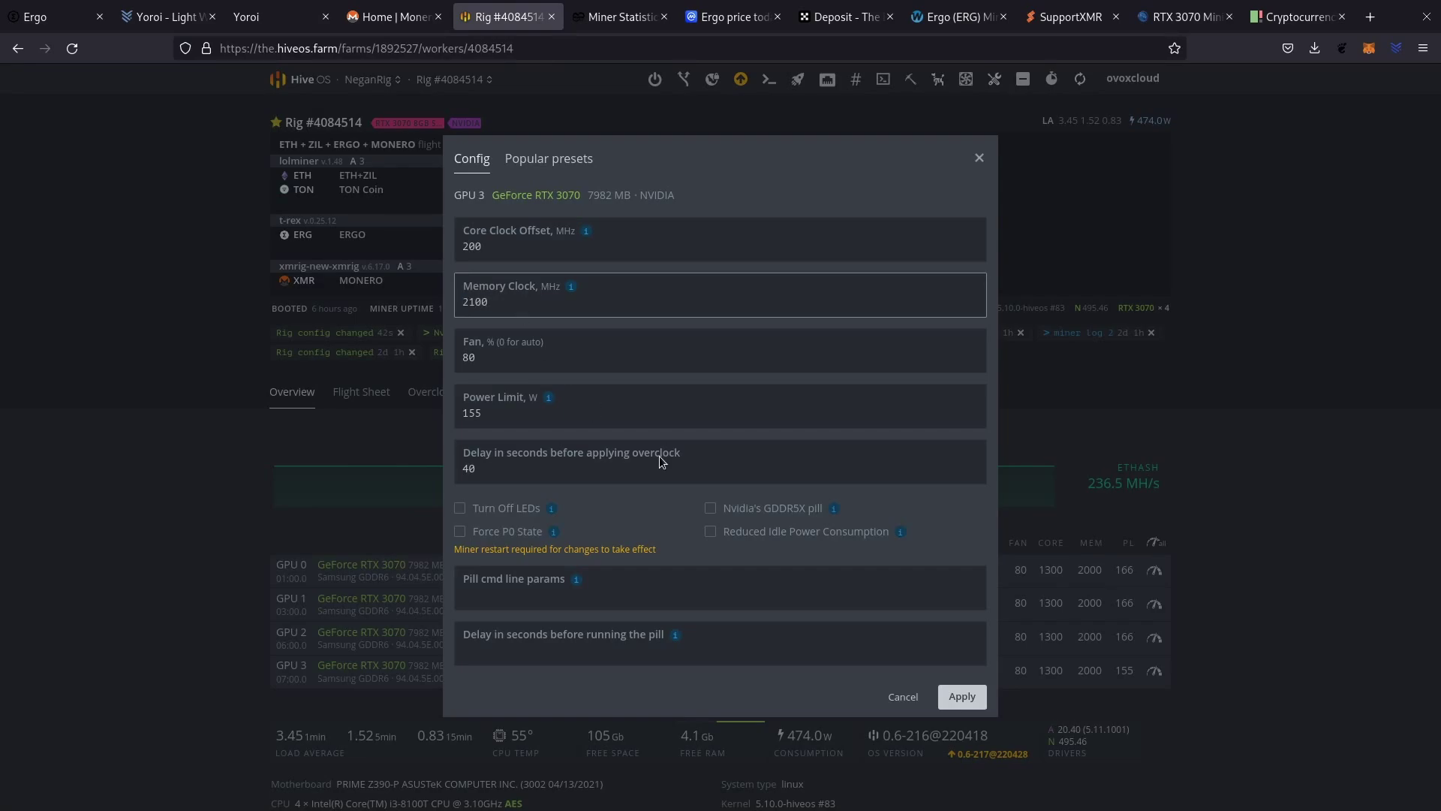
pyautogui.click(962, 696)
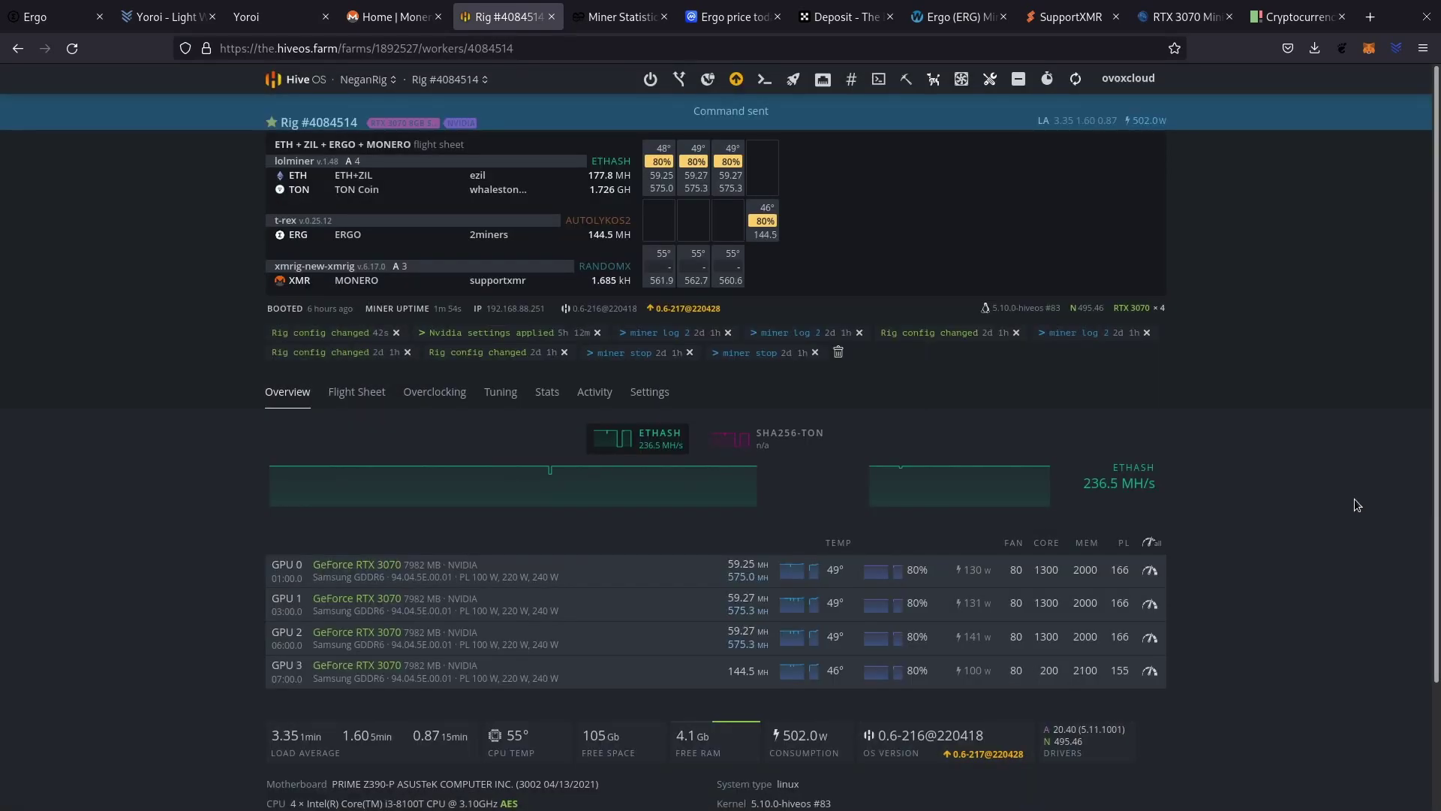
pyautogui.doubleClick(1047, 670)
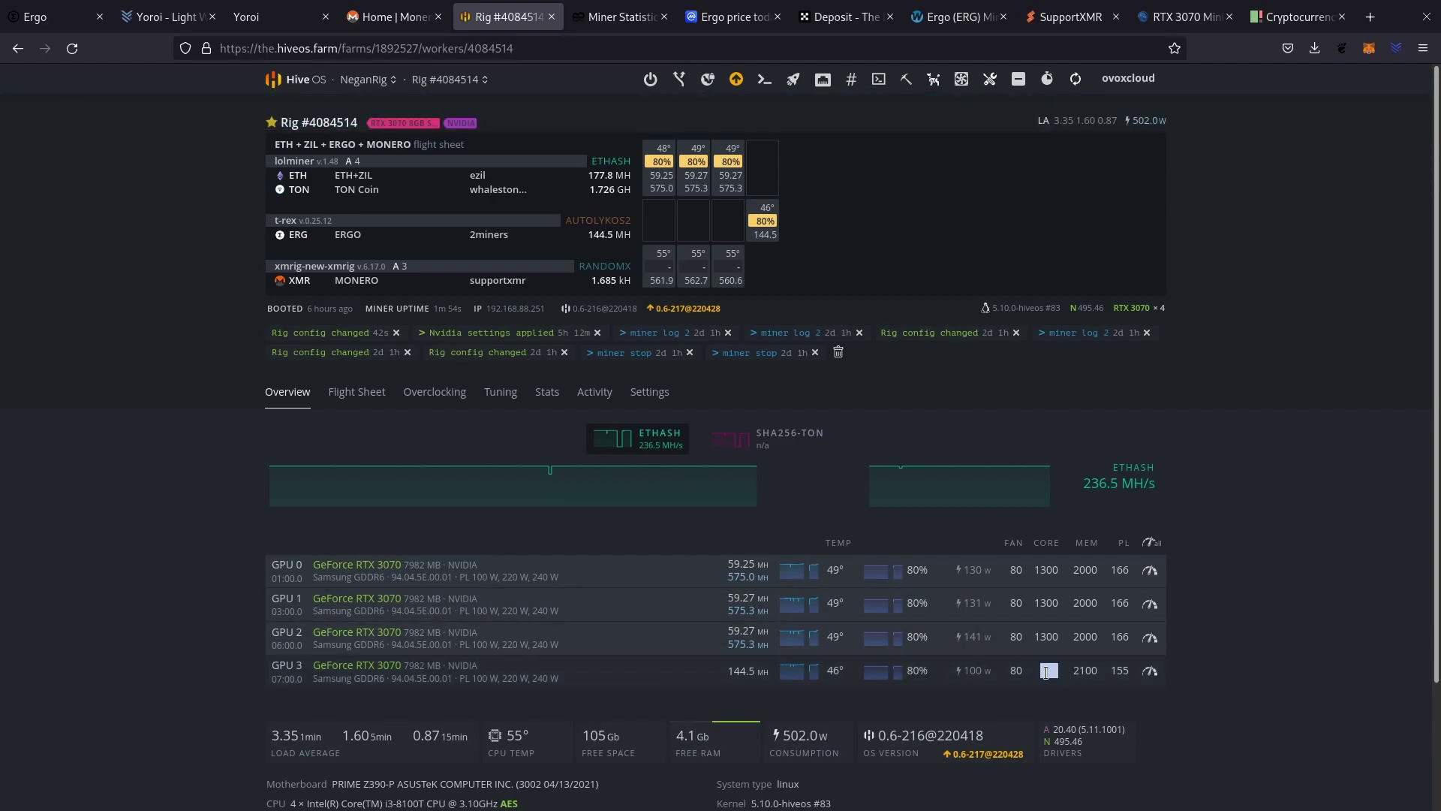
pyautogui.doubleClick(1085, 671)
pyautogui.click(1119, 670)
# Check Mining Chamber's recommended Autolykos memory clock (+1250 or 2500), then return to the Hive OS rig.
pyautogui.click(1207, 17)
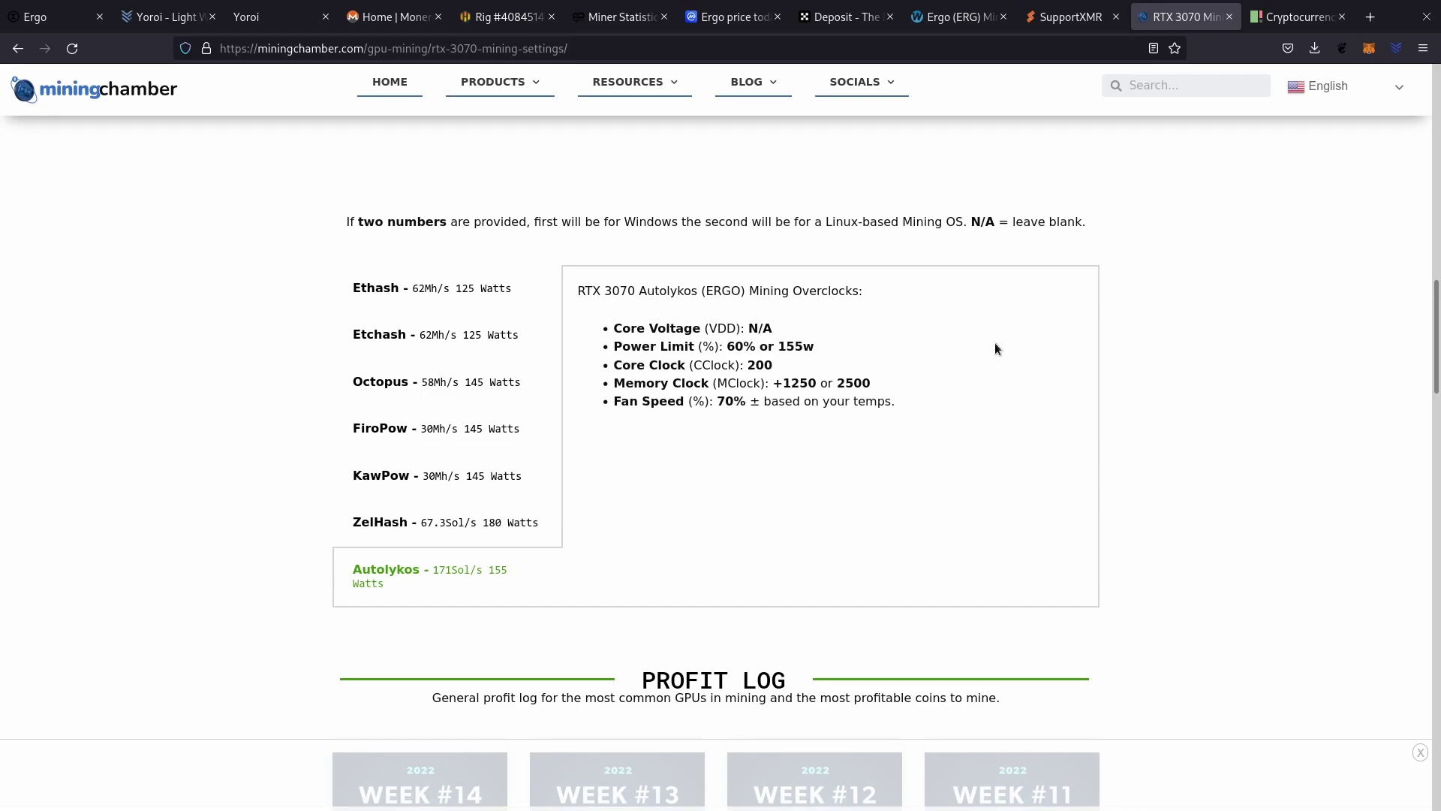
pyautogui.moveTo(783, 381); pyautogui.dragTo(876, 376)
pyautogui.click(911, 380)
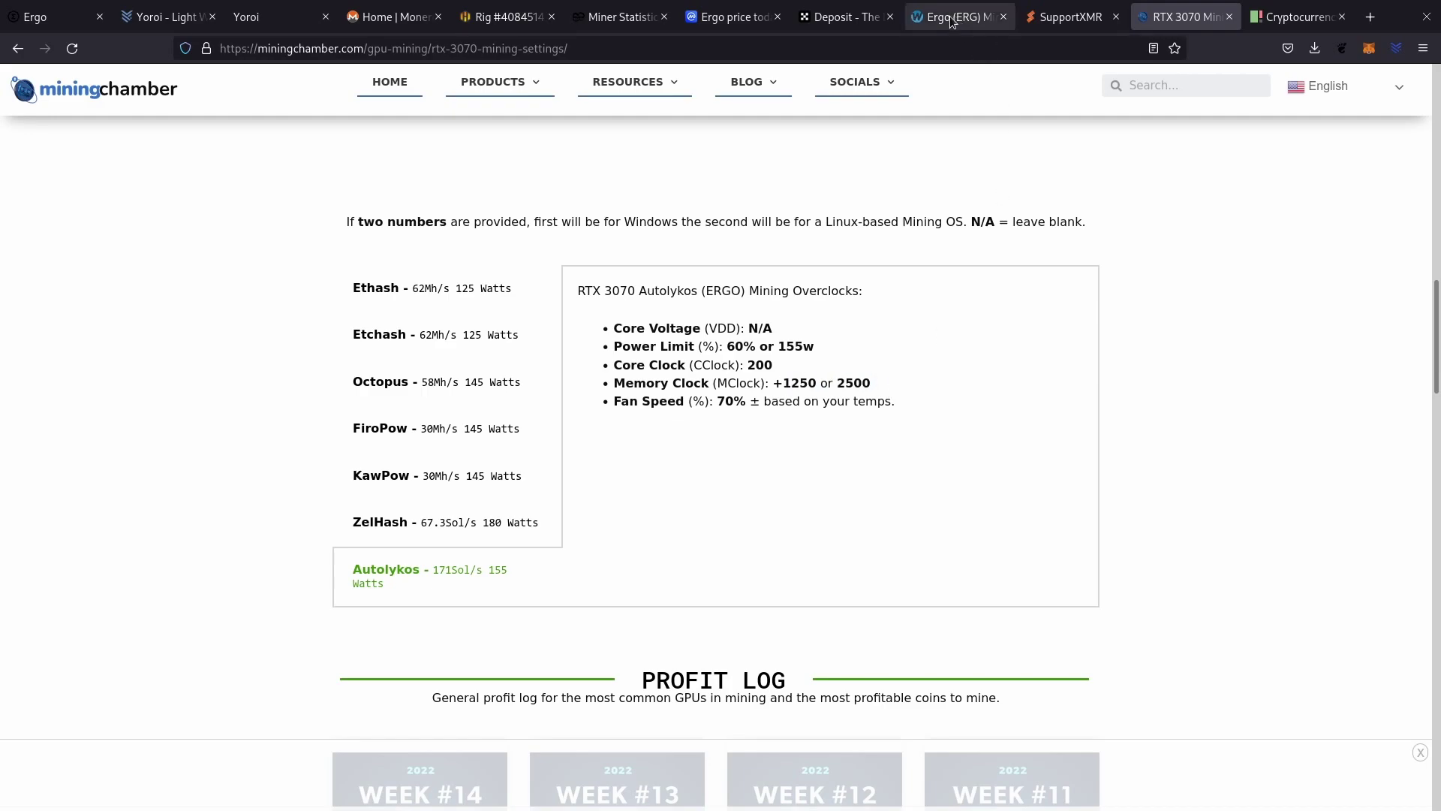
pyautogui.click(530, 18)
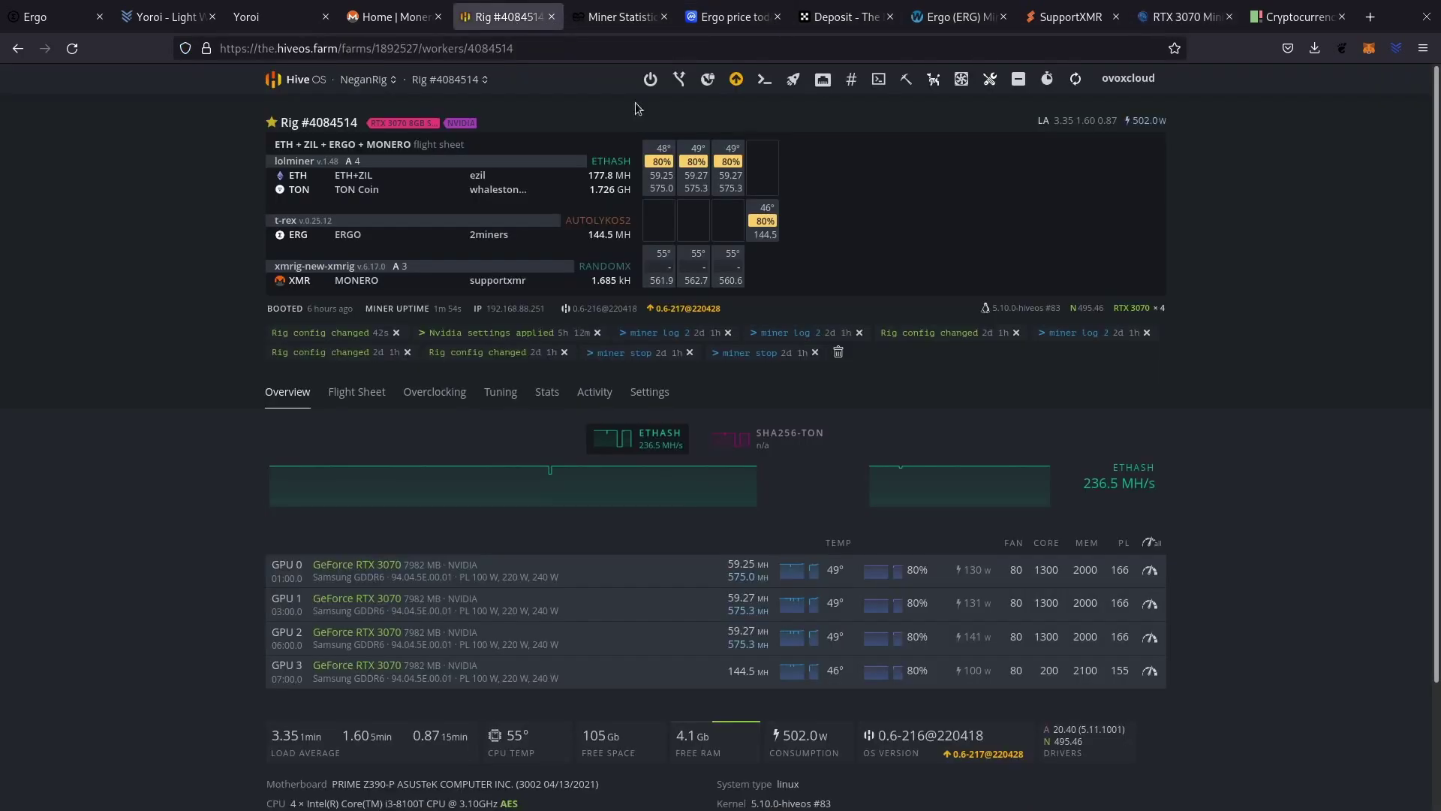
# Raise GPU 3's memory clock from 2100 to 2500 and apply it.
pyautogui.click(1151, 671)
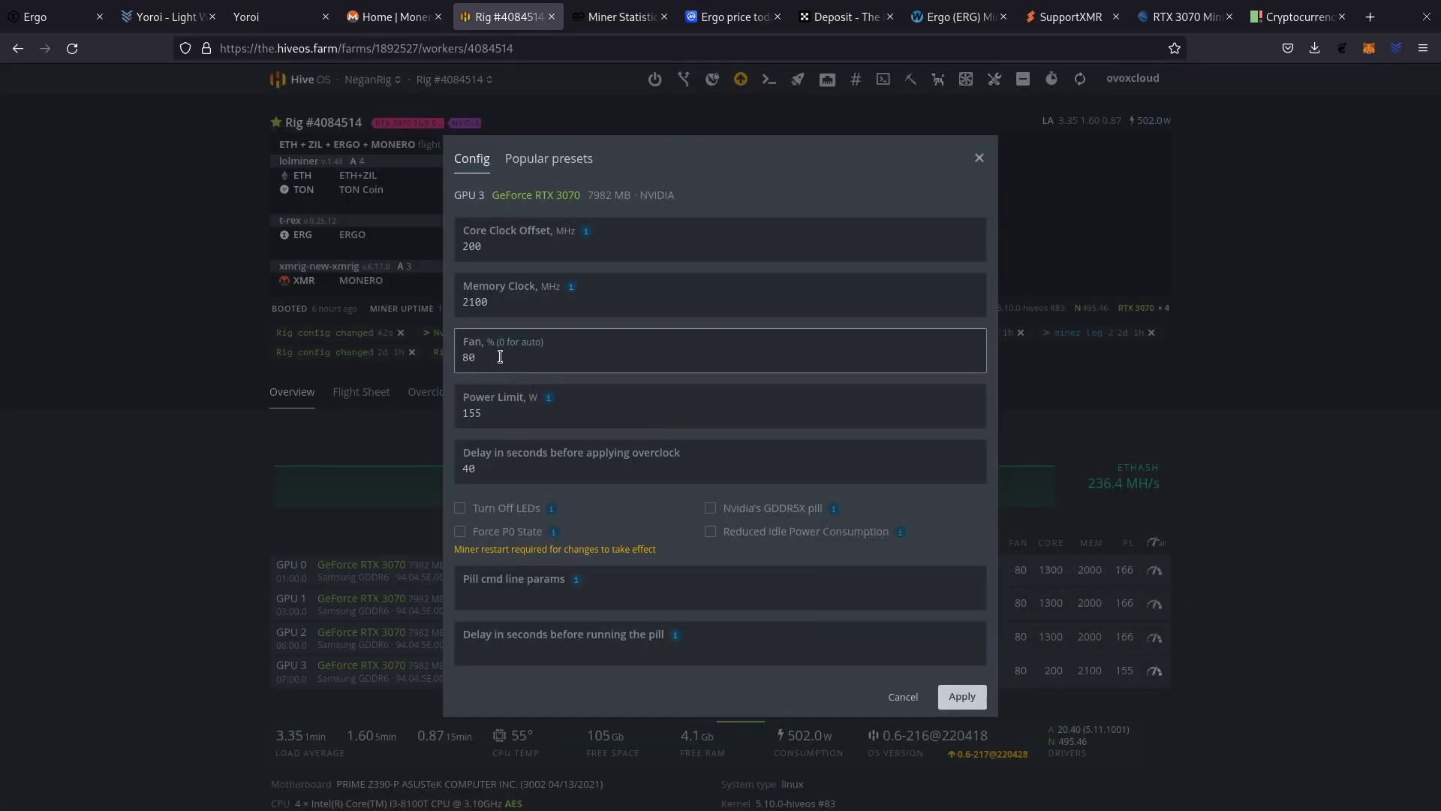
pyautogui.moveTo(488, 309); pyautogui.dragTo(449, 303)
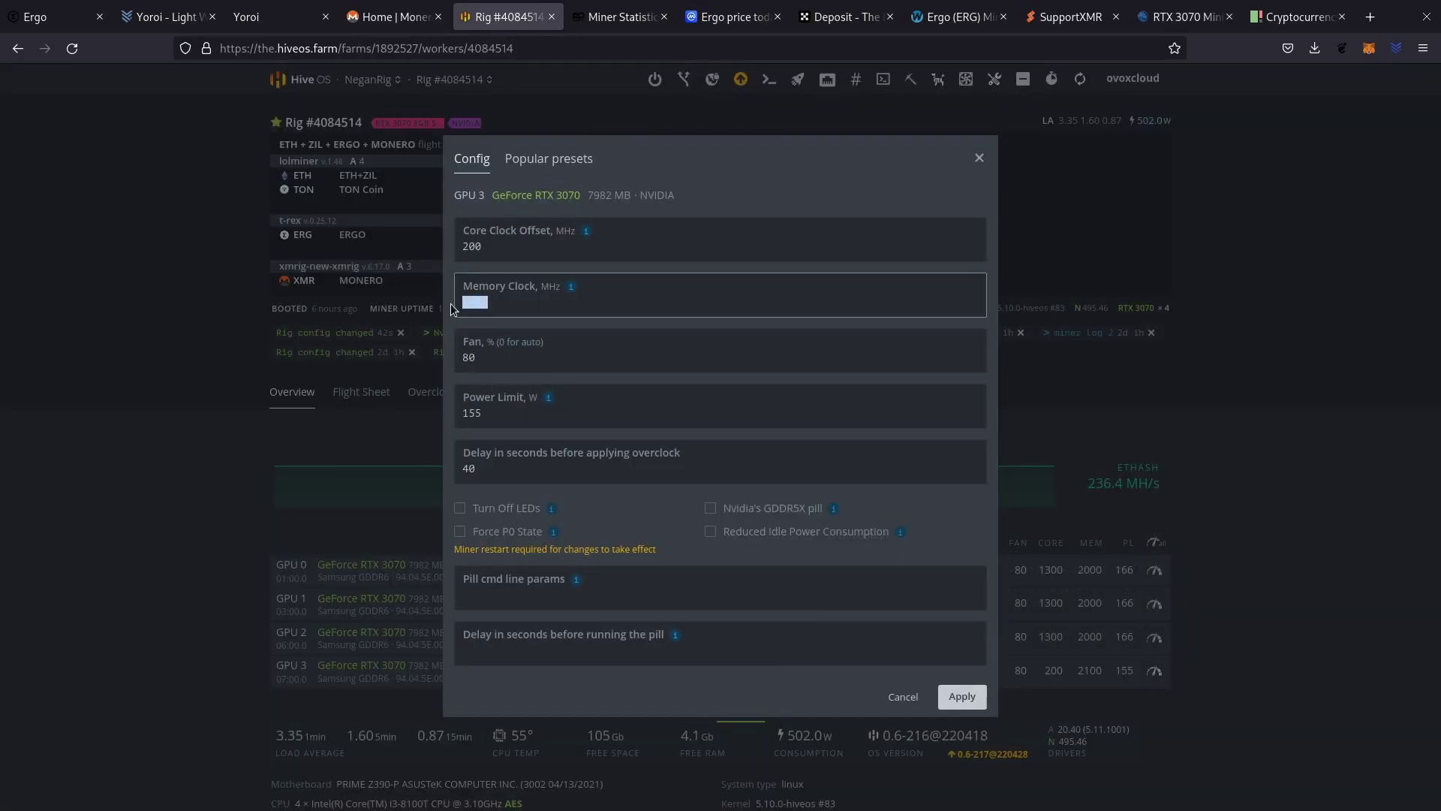
pyautogui.click(964, 697)
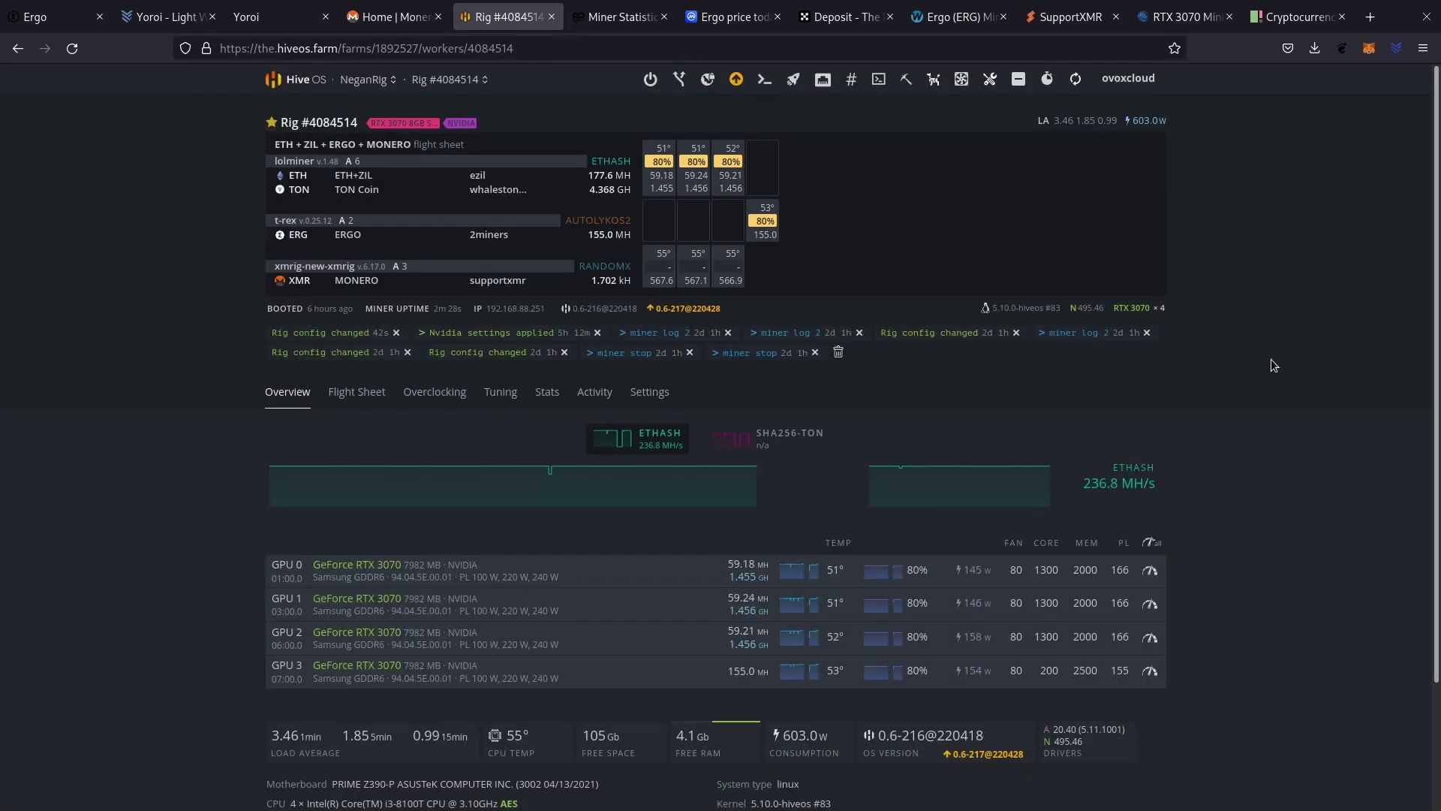
pyautogui.click(610, 19)
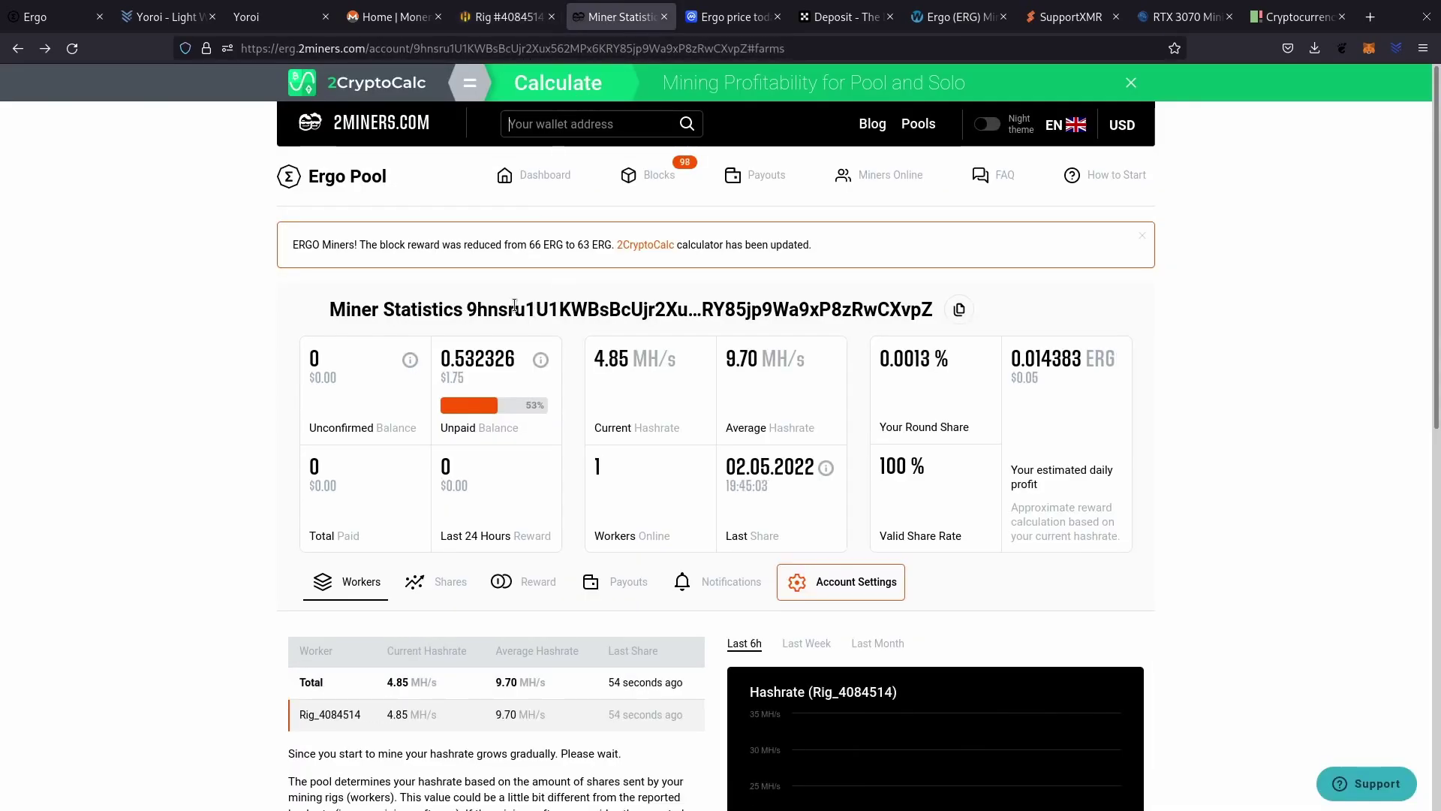
# Search the 2Miners Ergo pool by the rig's wallet address and check the 0.532326 ERG unpaid balance.
pyautogui.click(500, 18)
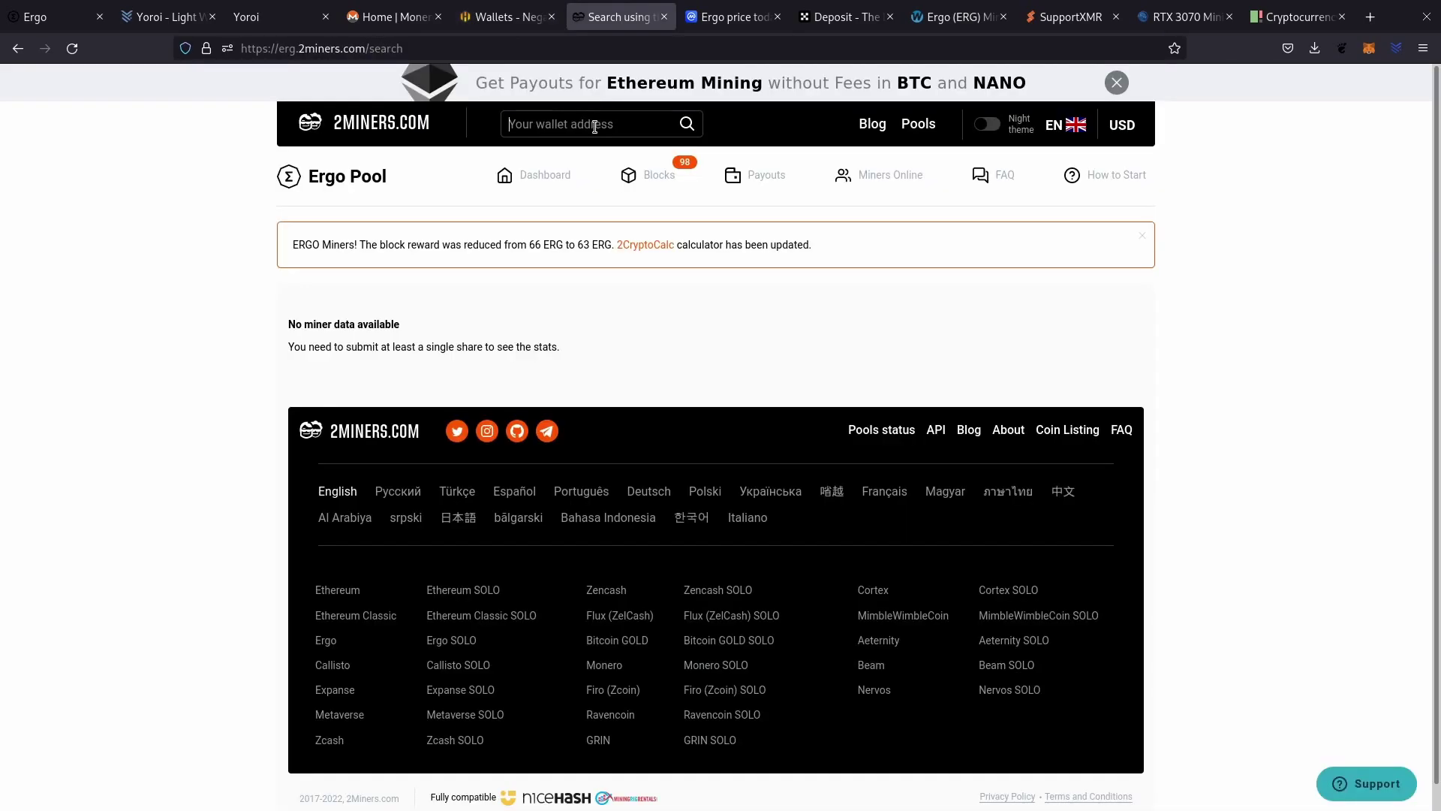
pyautogui.write('9hnsru1U1KWBsBcUjr2Xux562MPx6KRY85jp9Wa9xP8zRwCXvpZ')
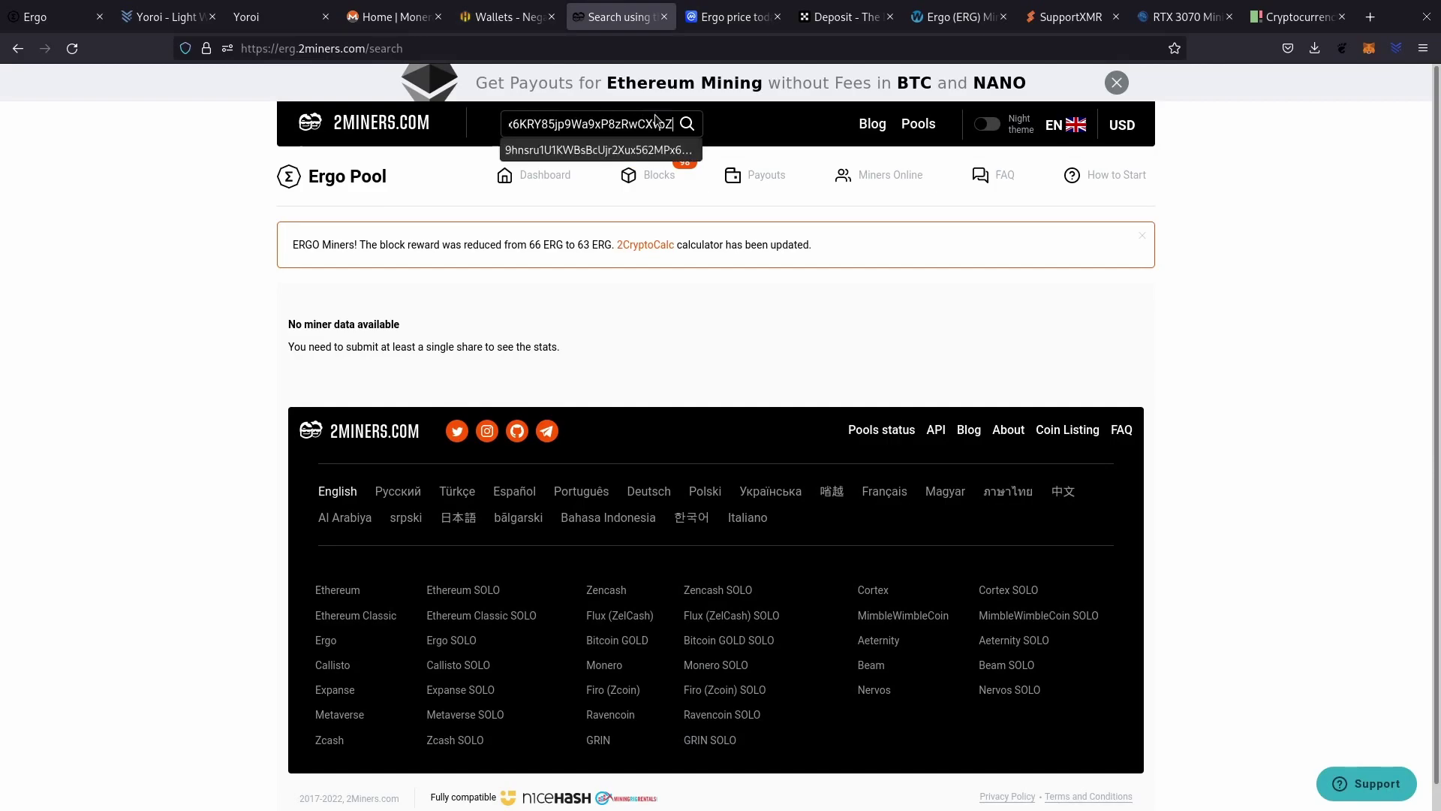
pyautogui.press('Return')
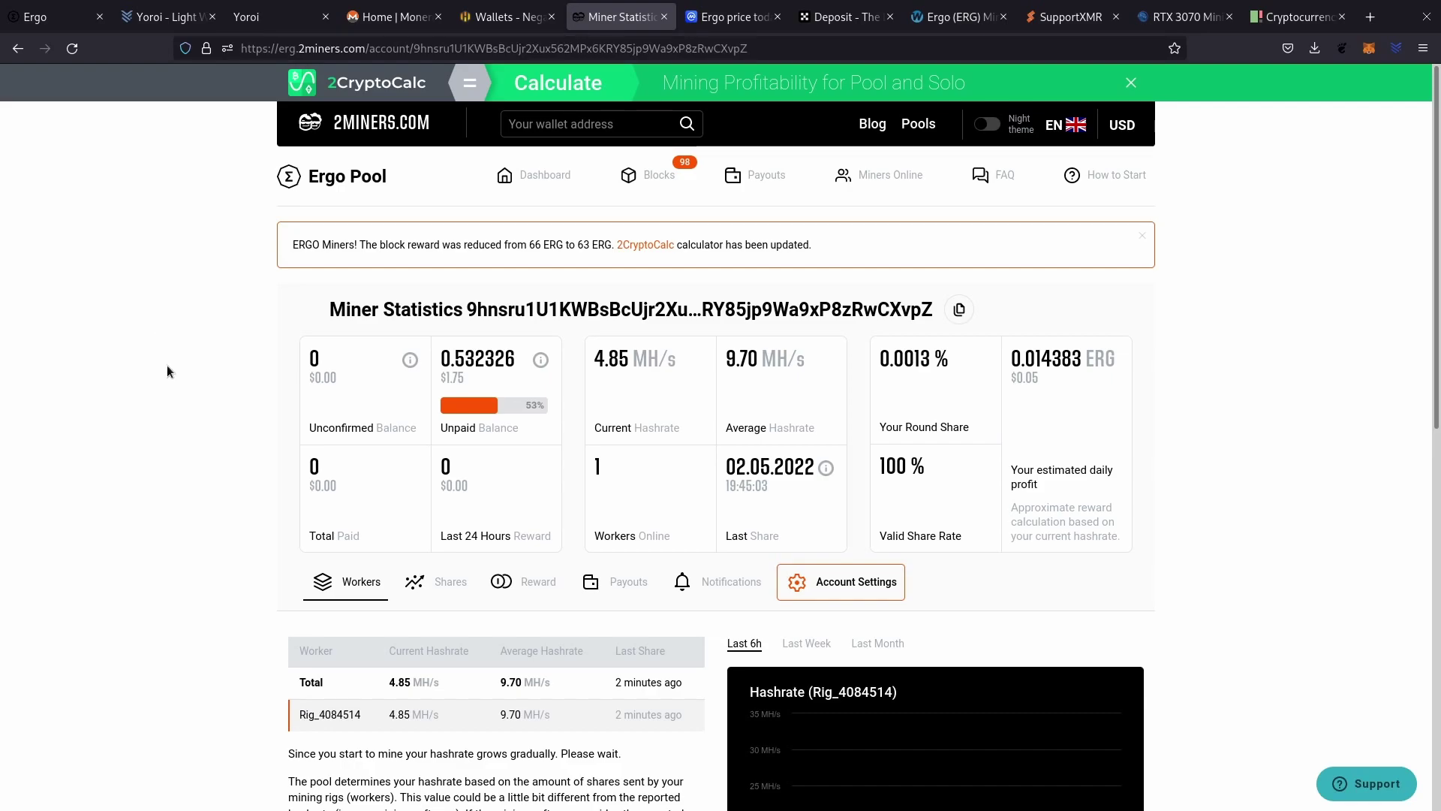
pyautogui.scroll(-3, 167, 365)
pyautogui.moveTo(457, 186); pyautogui.dragTo(517, 188)
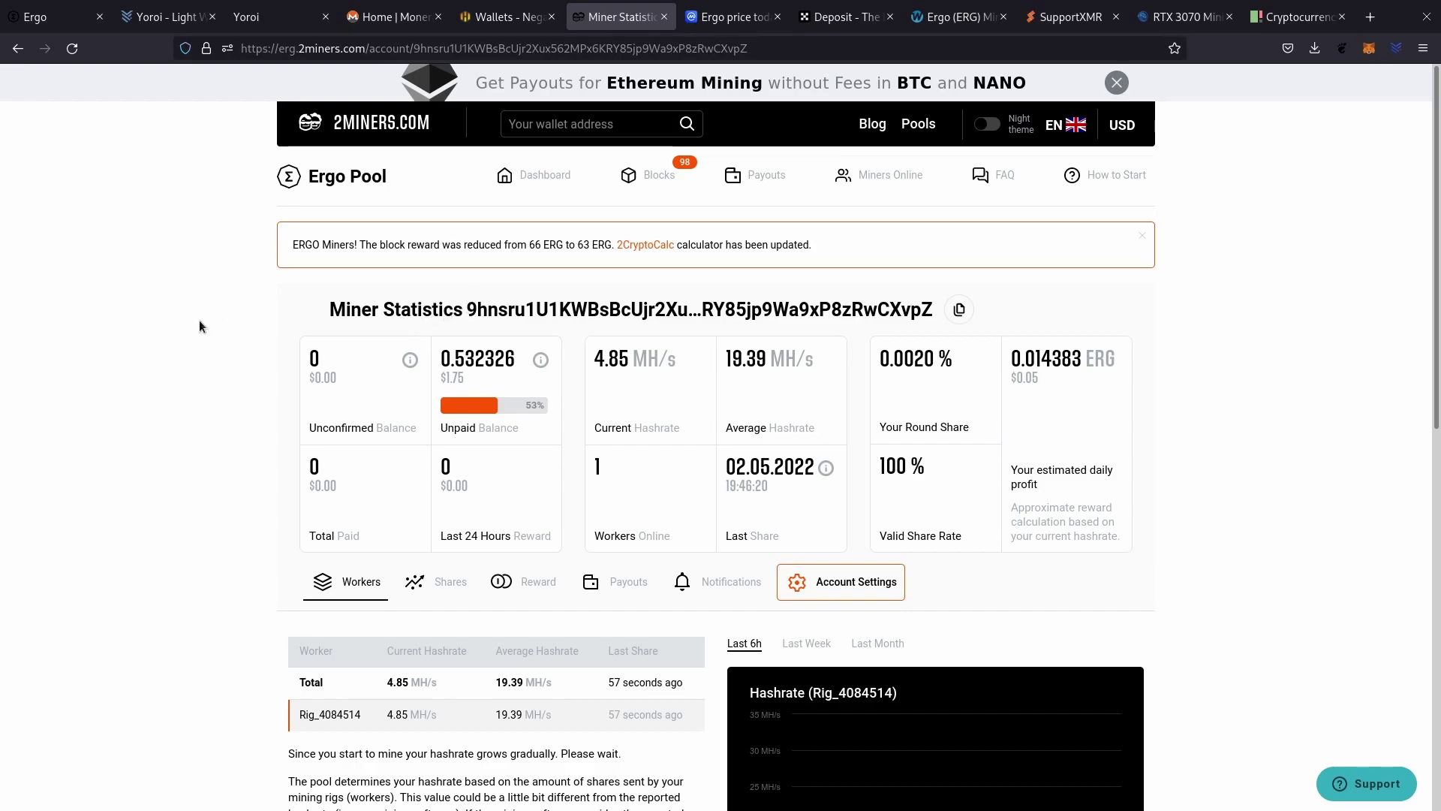
pyautogui.moveTo(467, 308); pyautogui.dragTo(937, 315)
pyautogui.click(122, 308)
# Check Rig_4084514's 361 H/s on SupportXMR, then open the NeganRig farm's Rig #4084514 in Hive OS.
pyautogui.click(1069, 17)
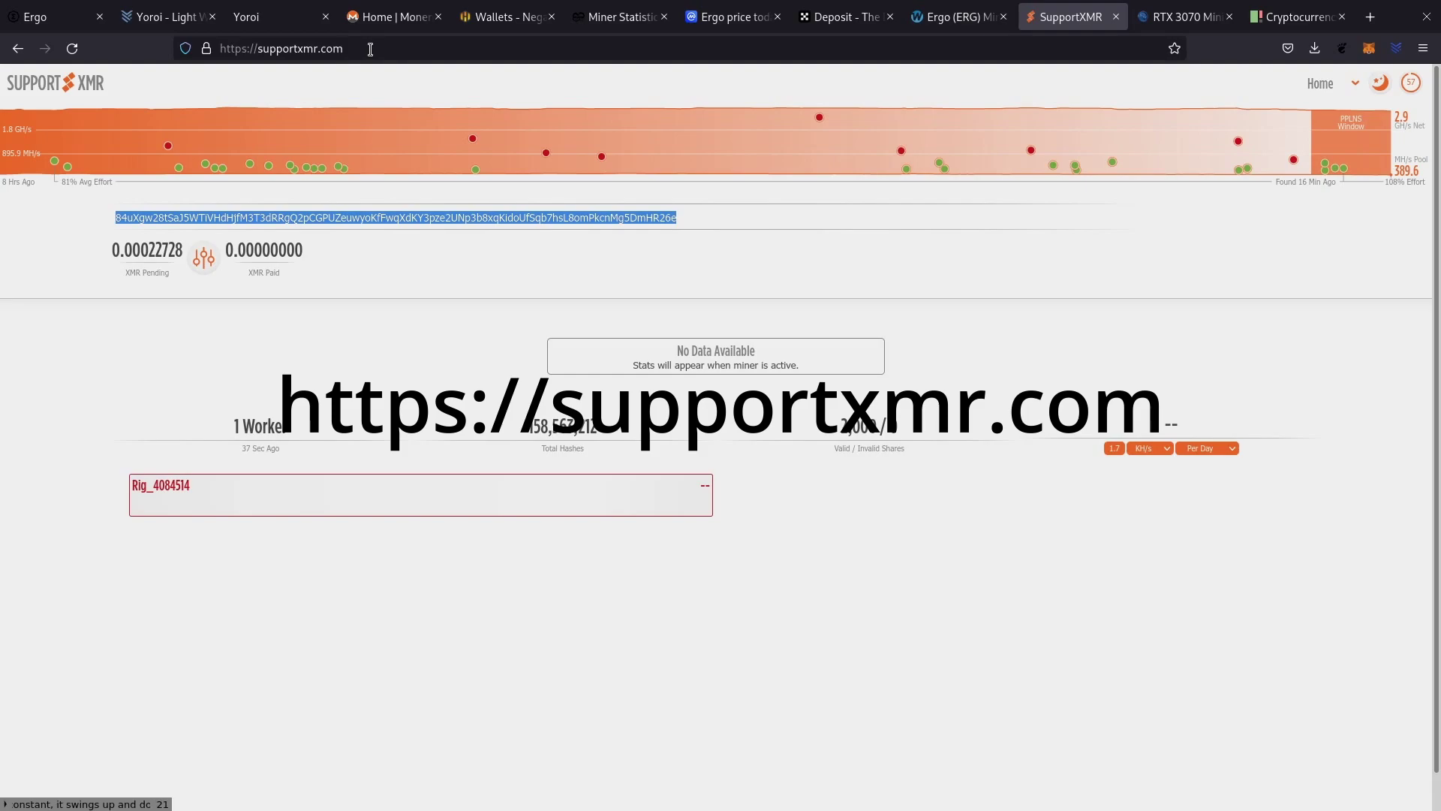
pyautogui.click(689, 217)
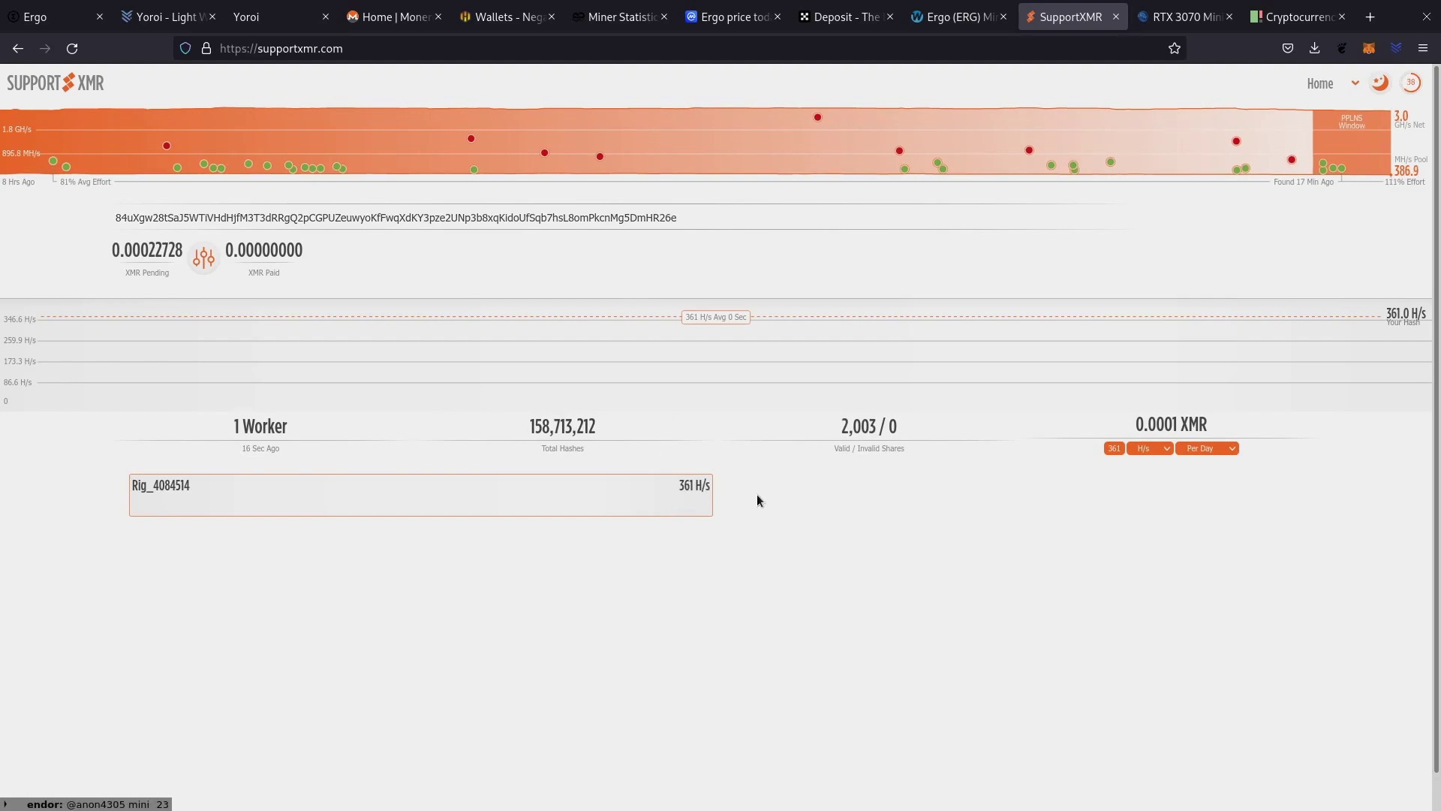
pyautogui.hotkey('ctrl', '5')
pyautogui.click(295, 81)
pyautogui.click(368, 415)
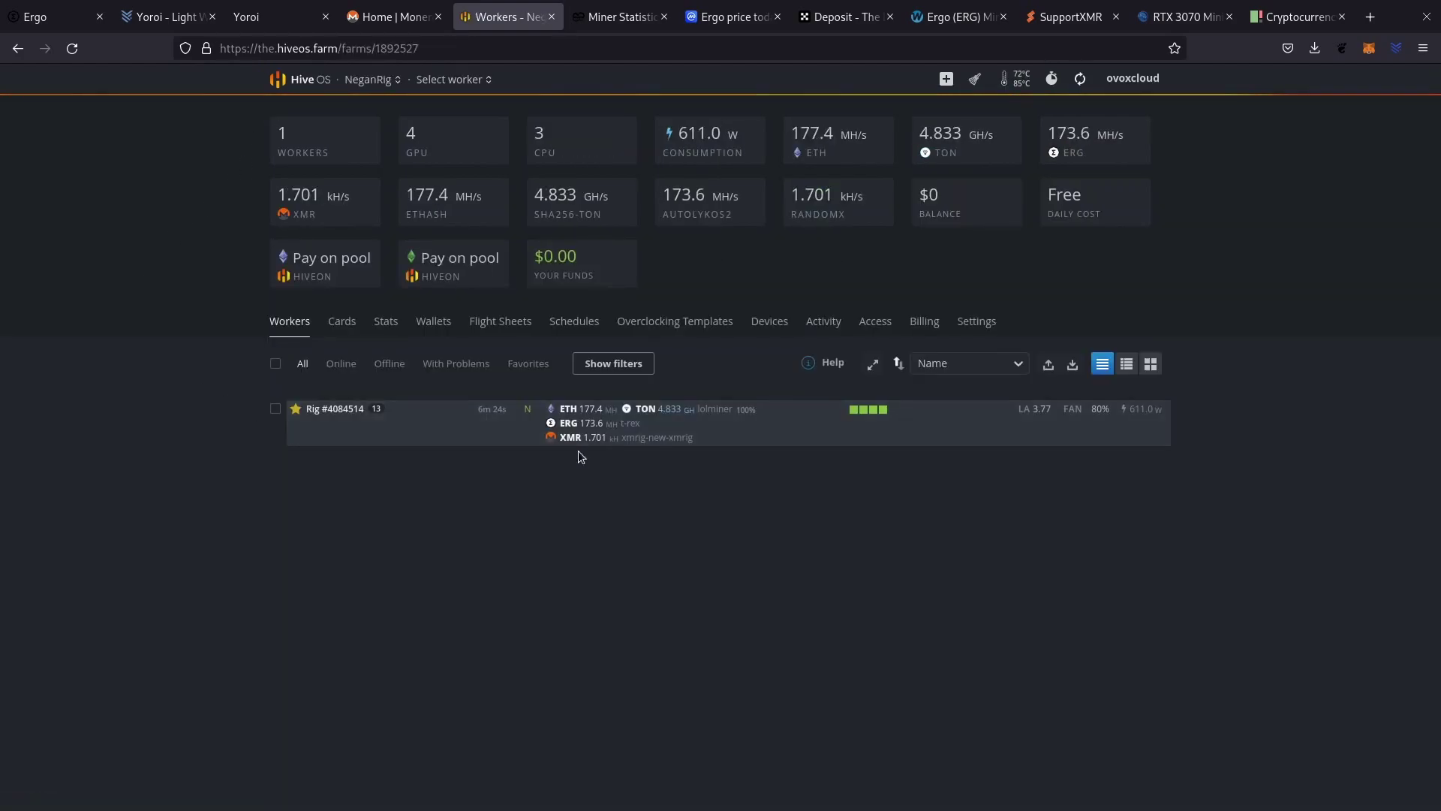
pyautogui.click(353, 439)
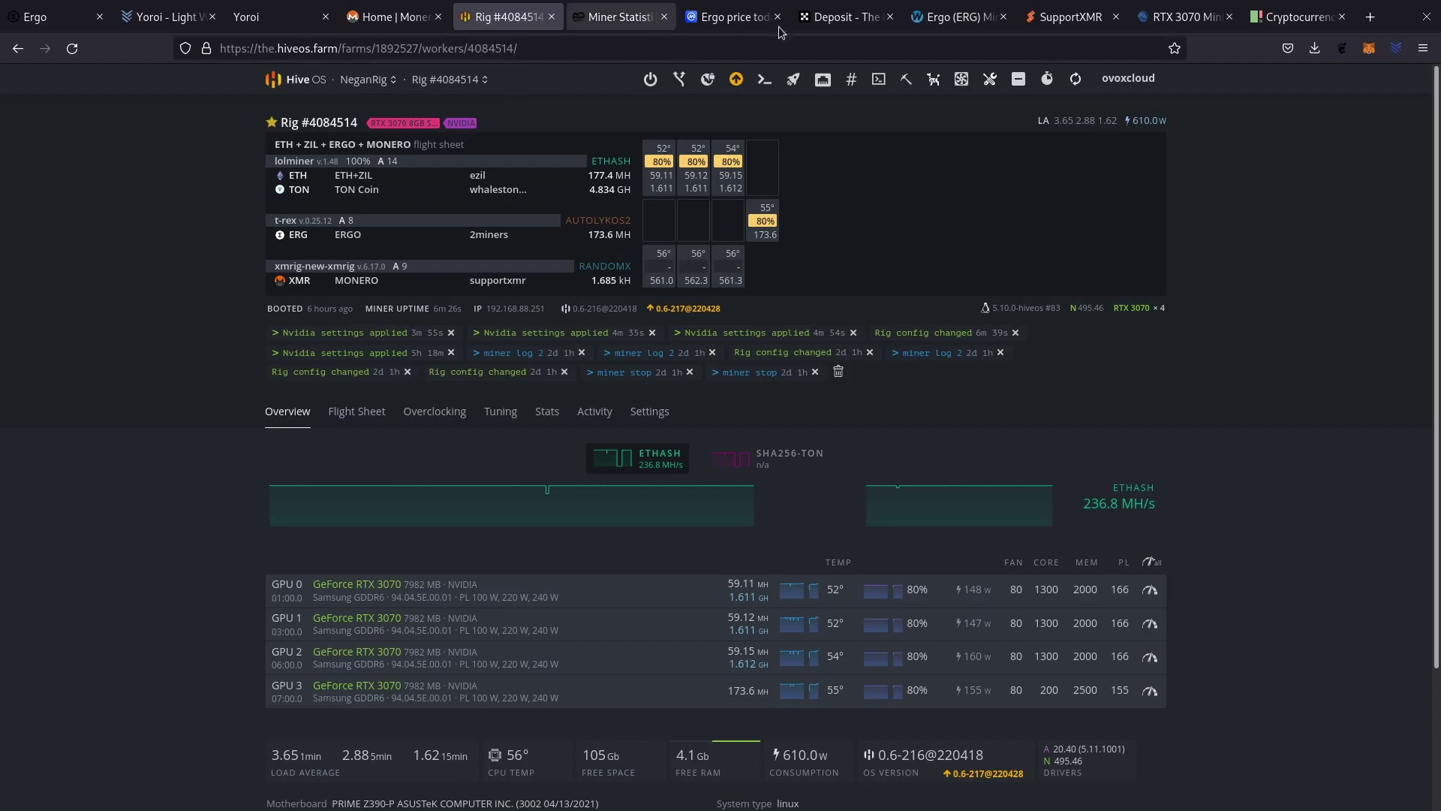
pyautogui.click(832, 18)
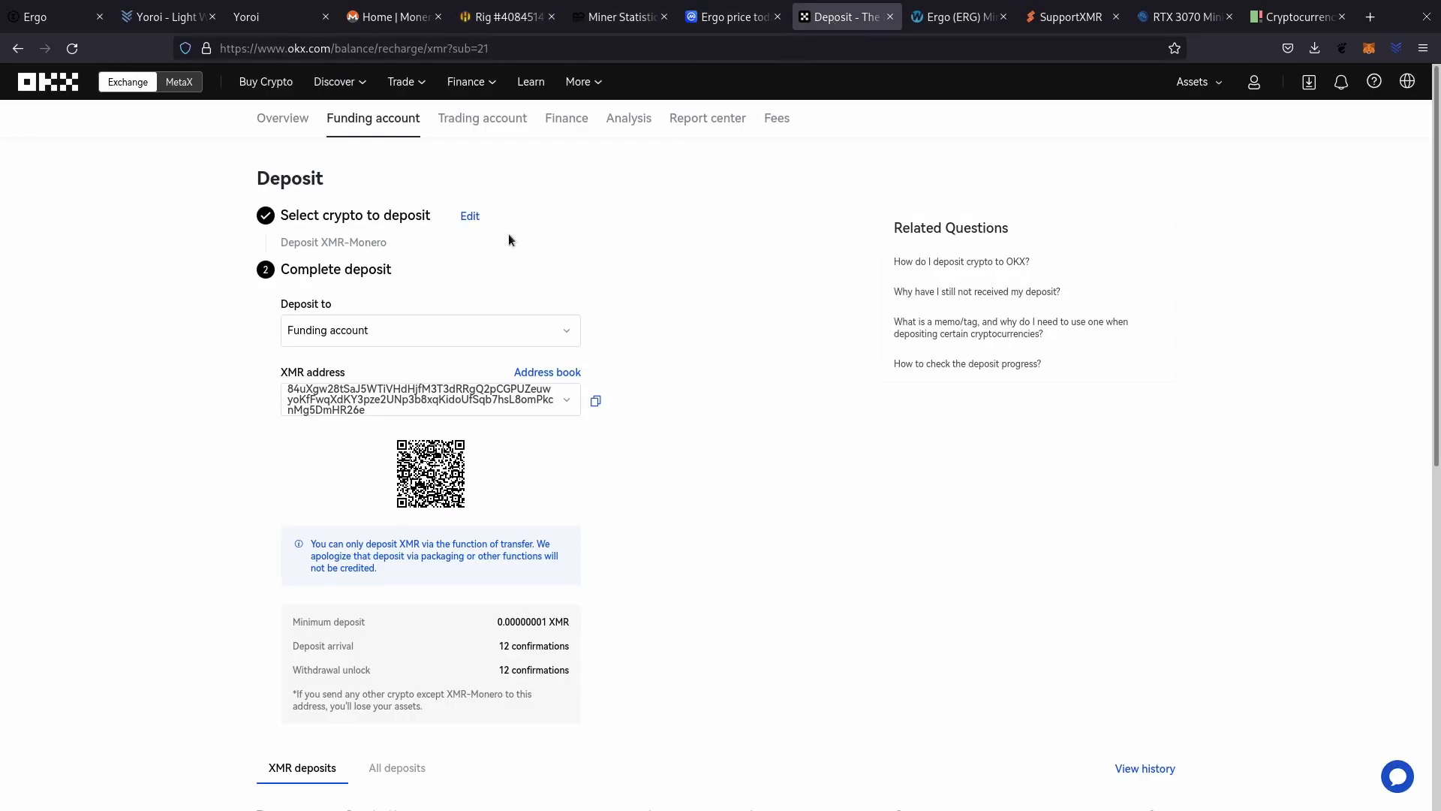
# Open the OKX account overview and check the funding account's 244.3814 RVN balance and value.
pyautogui.click(283, 117)
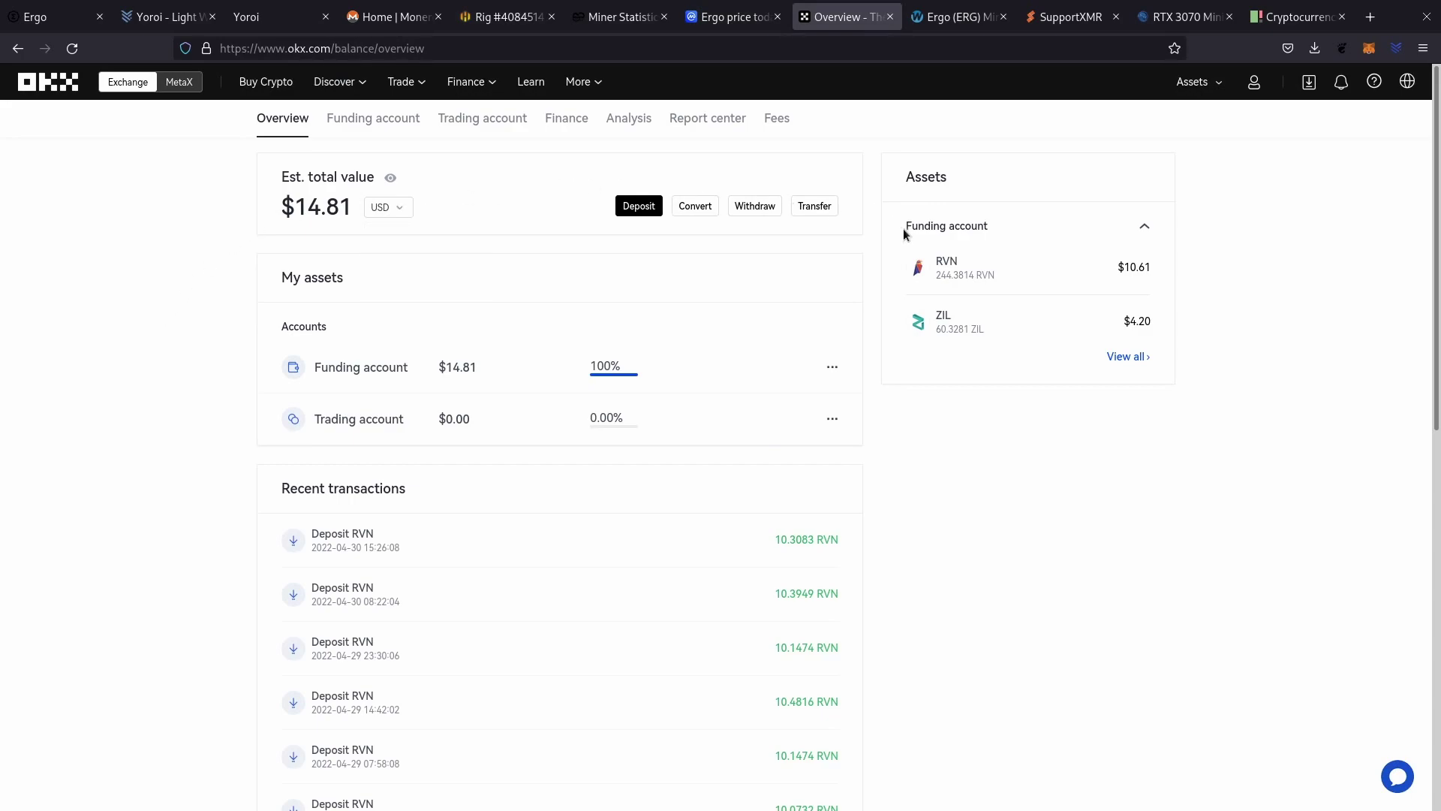
pyautogui.moveTo(935, 277); pyautogui.dragTo(972, 275)
pyautogui.moveTo(1117, 268); pyautogui.dragTo(1151, 267)
pyautogui.click(1294, 326)
pyautogui.moveTo(936, 275); pyautogui.dragTo(974, 273)
pyautogui.tripleClick(987, 271)
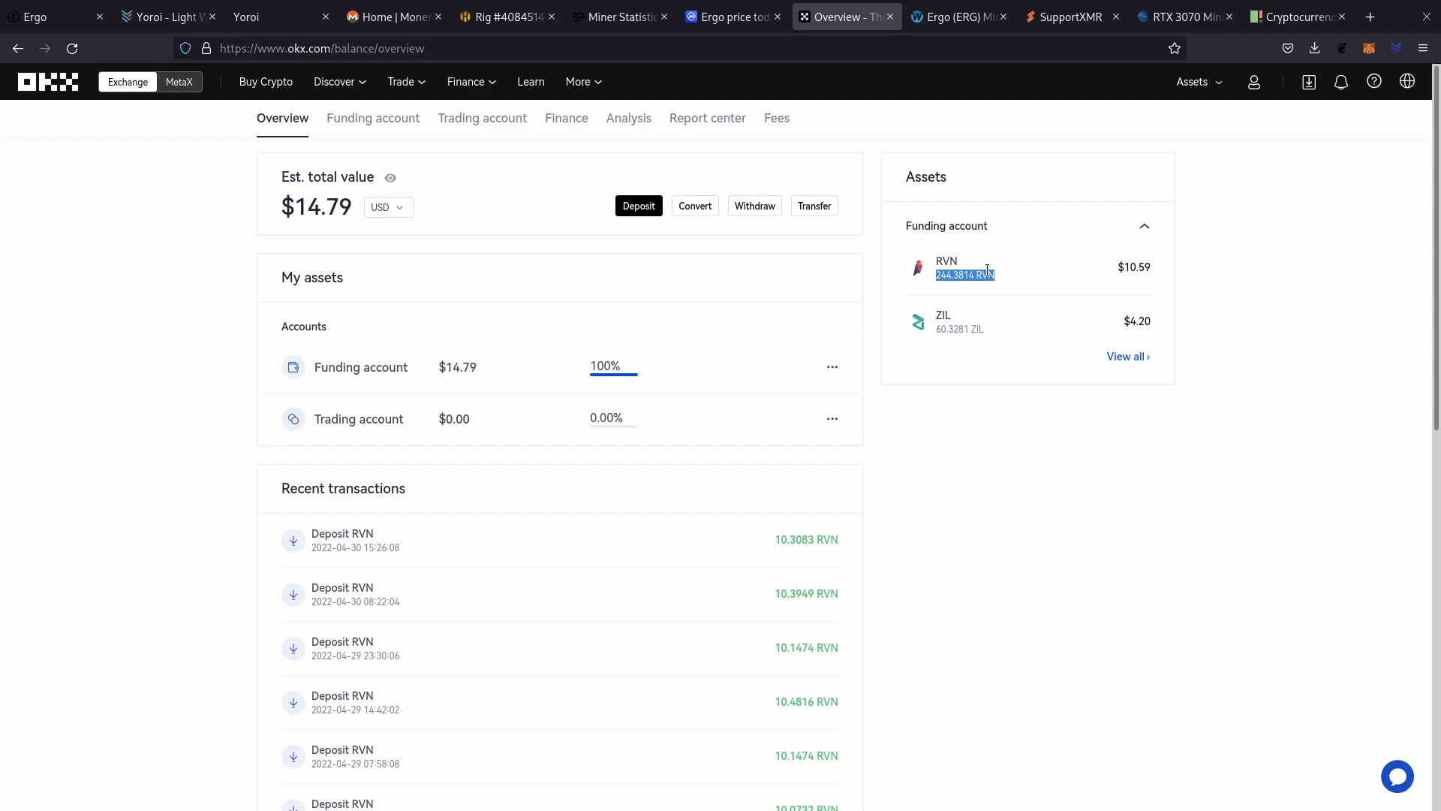
pyautogui.click(923, 273)
# Check the funding account's 60.3281 ZIL balance, worth $4.20.
pyautogui.moveTo(935, 330); pyautogui.dragTo(948, 325)
pyautogui.click(946, 327)
pyautogui.moveTo(938, 331); pyautogui.dragTo(953, 330)
pyautogui.click(945, 330)
pyautogui.doubleClick(1134, 323)
pyautogui.click(1090, 314)
# Recheck RVN's $10.59 value, then go to the CoinMarketCap Ergo price page.
pyautogui.moveTo(933, 274); pyautogui.dragTo(970, 273)
pyautogui.moveTo(1124, 267); pyautogui.dragTo(1148, 264)
pyautogui.click(976, 459)
pyautogui.click(503, 16)
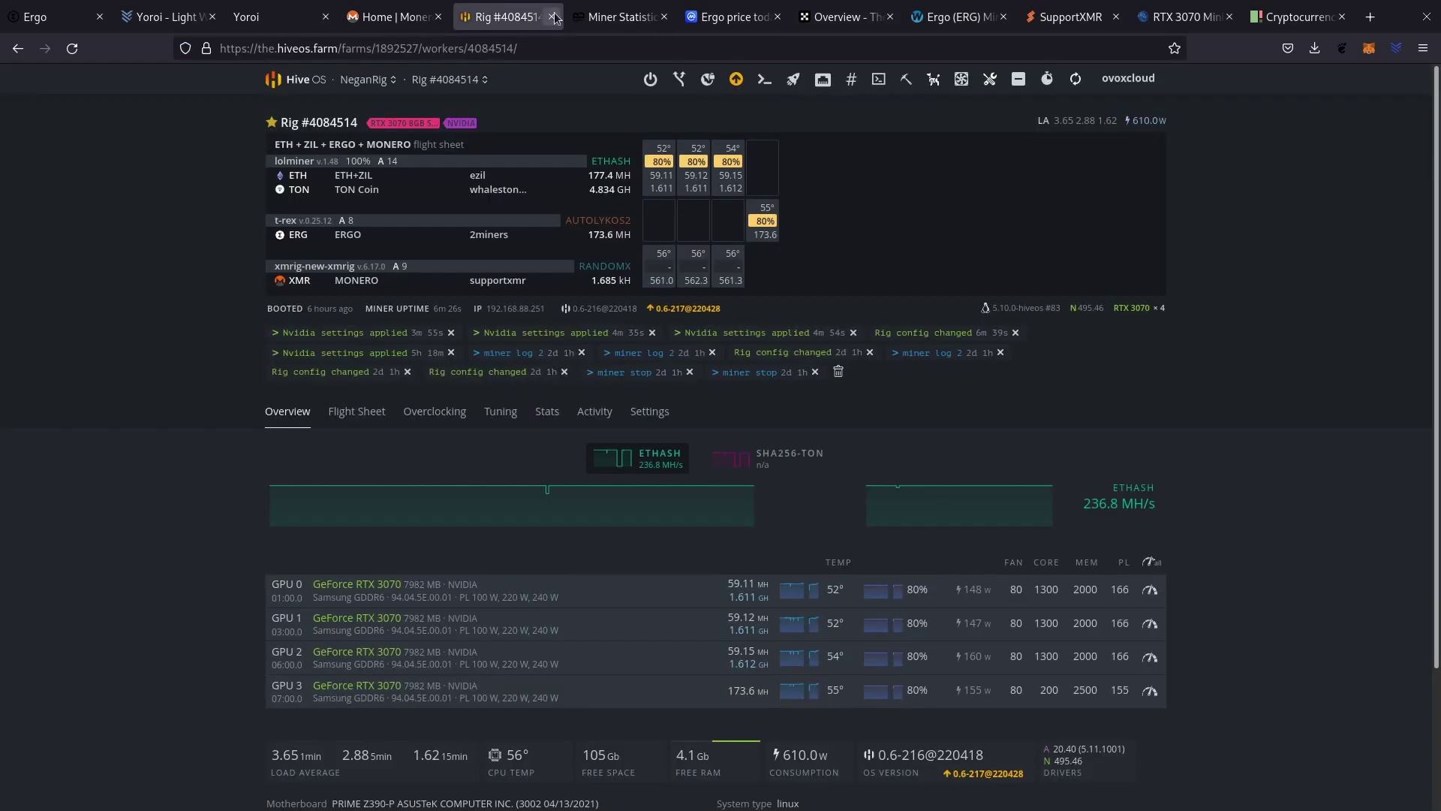
pyautogui.click(735, 21)
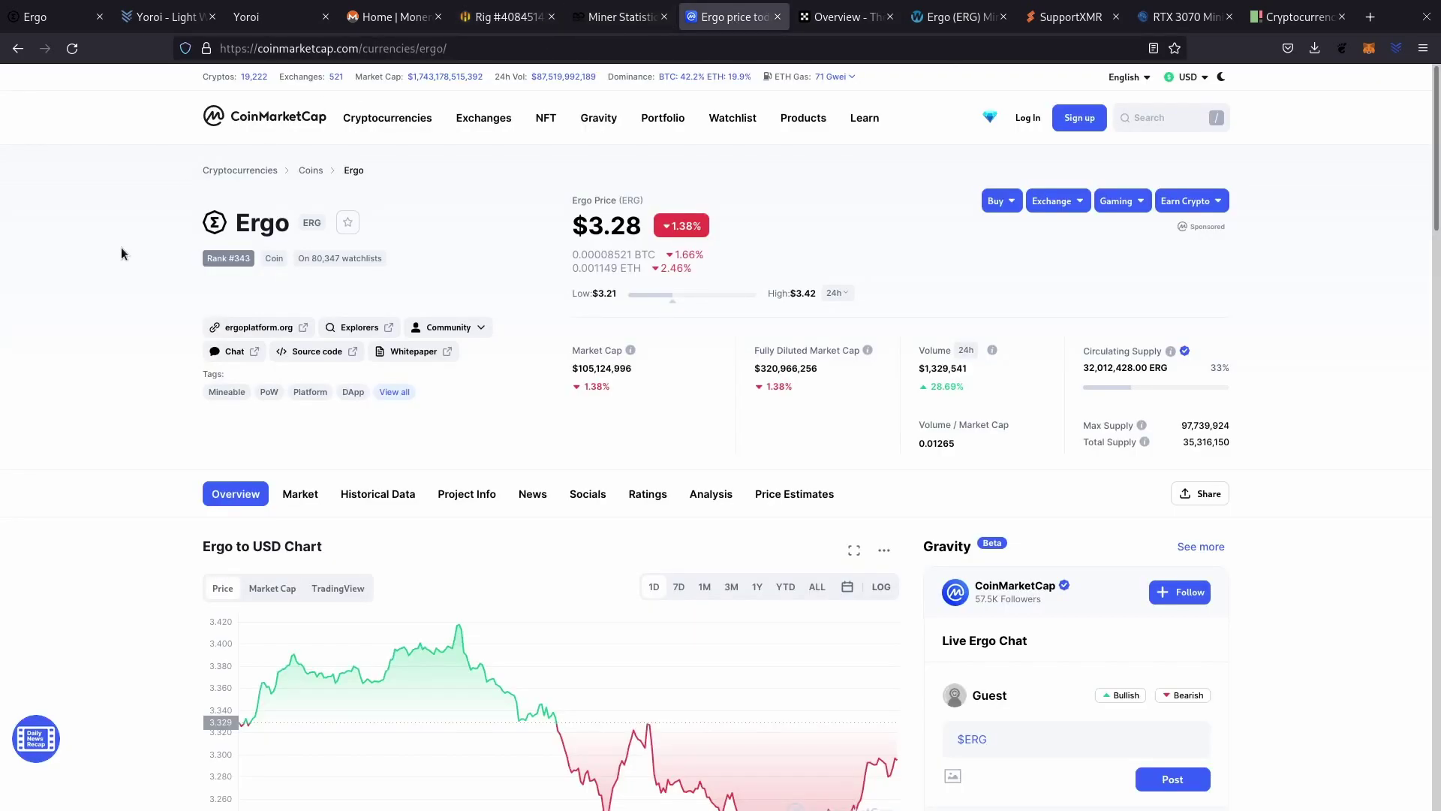
# Reload CoinMarketCap's Ergo page to refresh the ERG price.
pyautogui.press('F5')
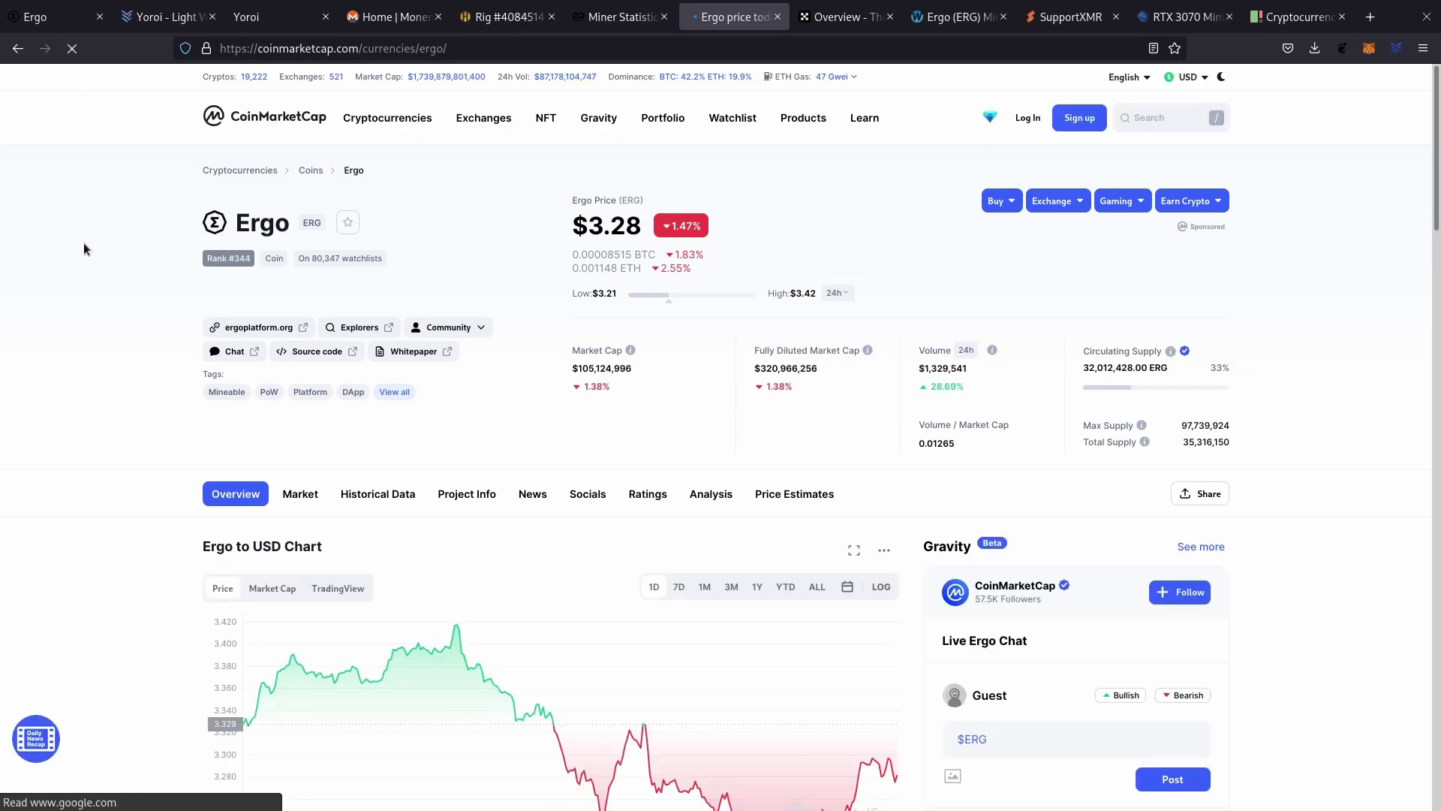
pyautogui.scroll(-2, 148, 506)
pyautogui.moveTo(262, 464)
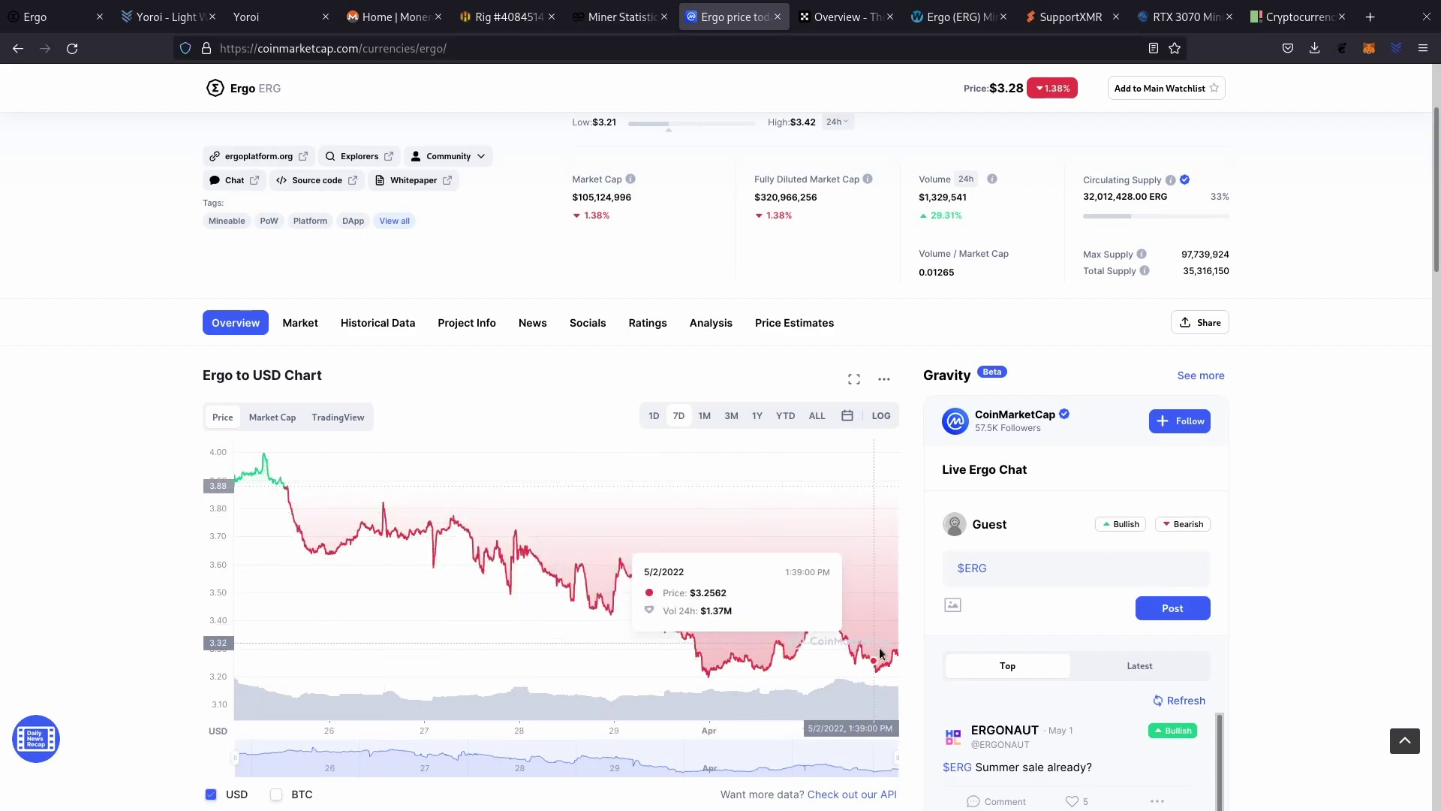
pyautogui.moveTo(894, 656)
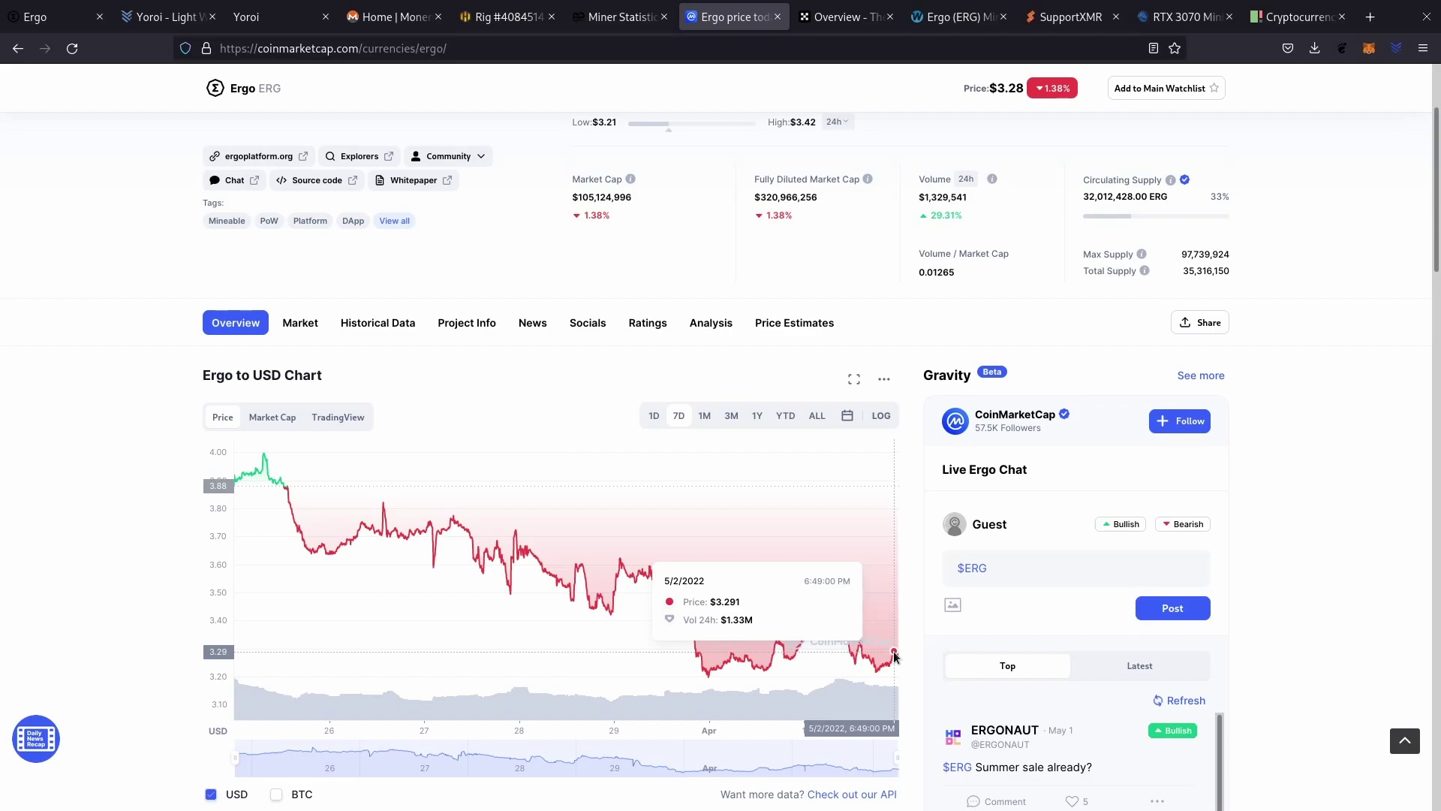
pyautogui.scroll(3, 599, 233)
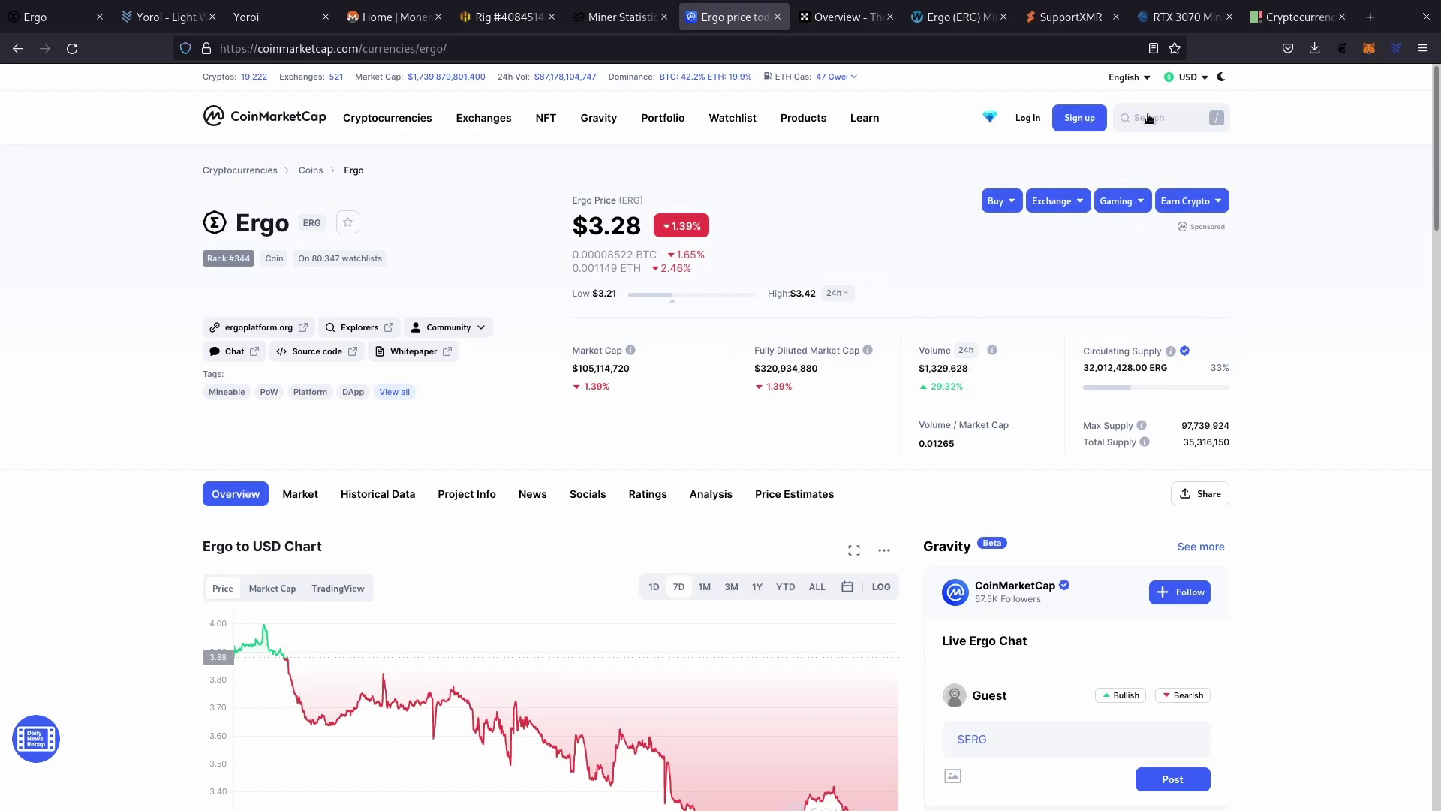
# Search 'mone' to open Monero's price page and show its 7-day chart.
pyautogui.click(1149, 118)
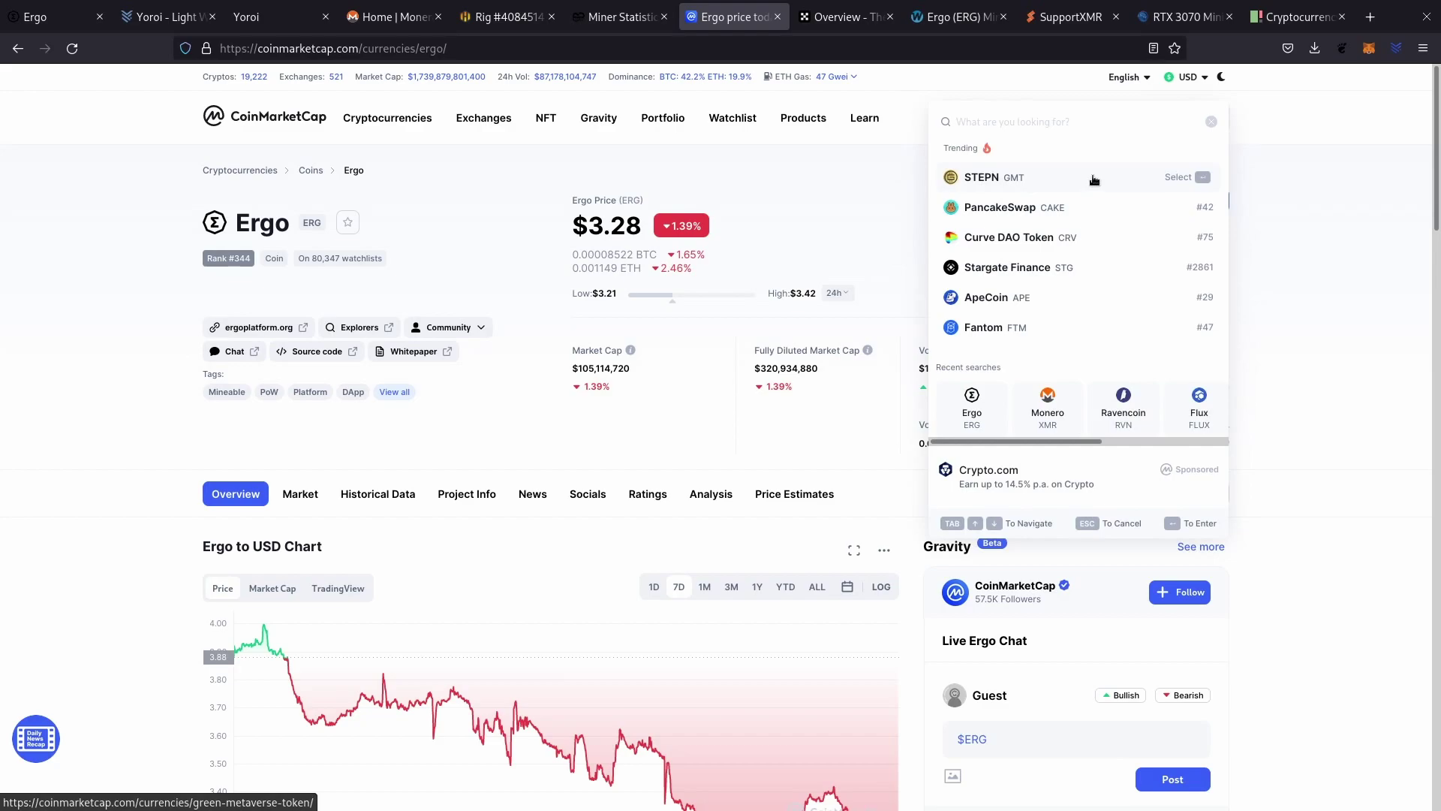
pyautogui.write('mone')
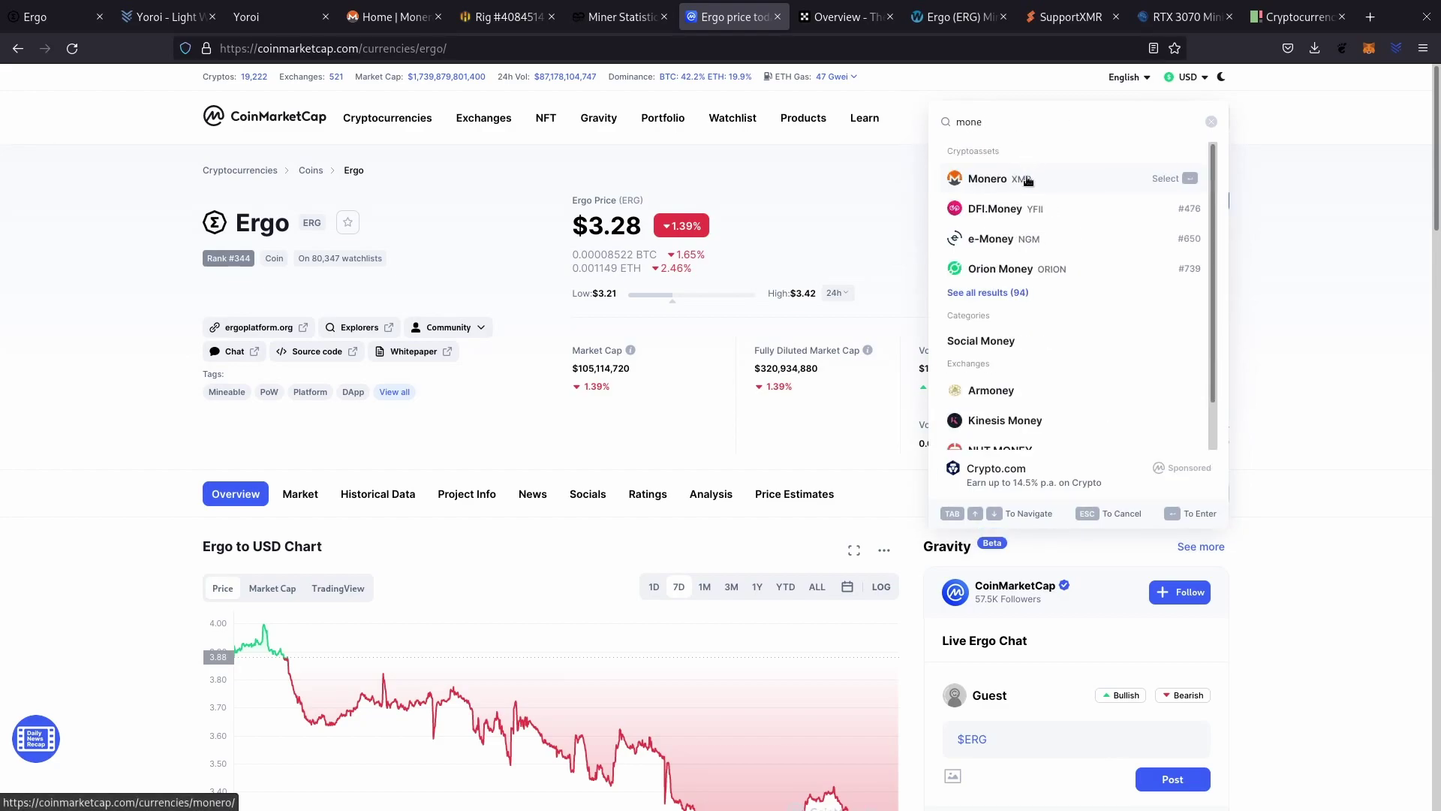
pyautogui.click(1026, 179)
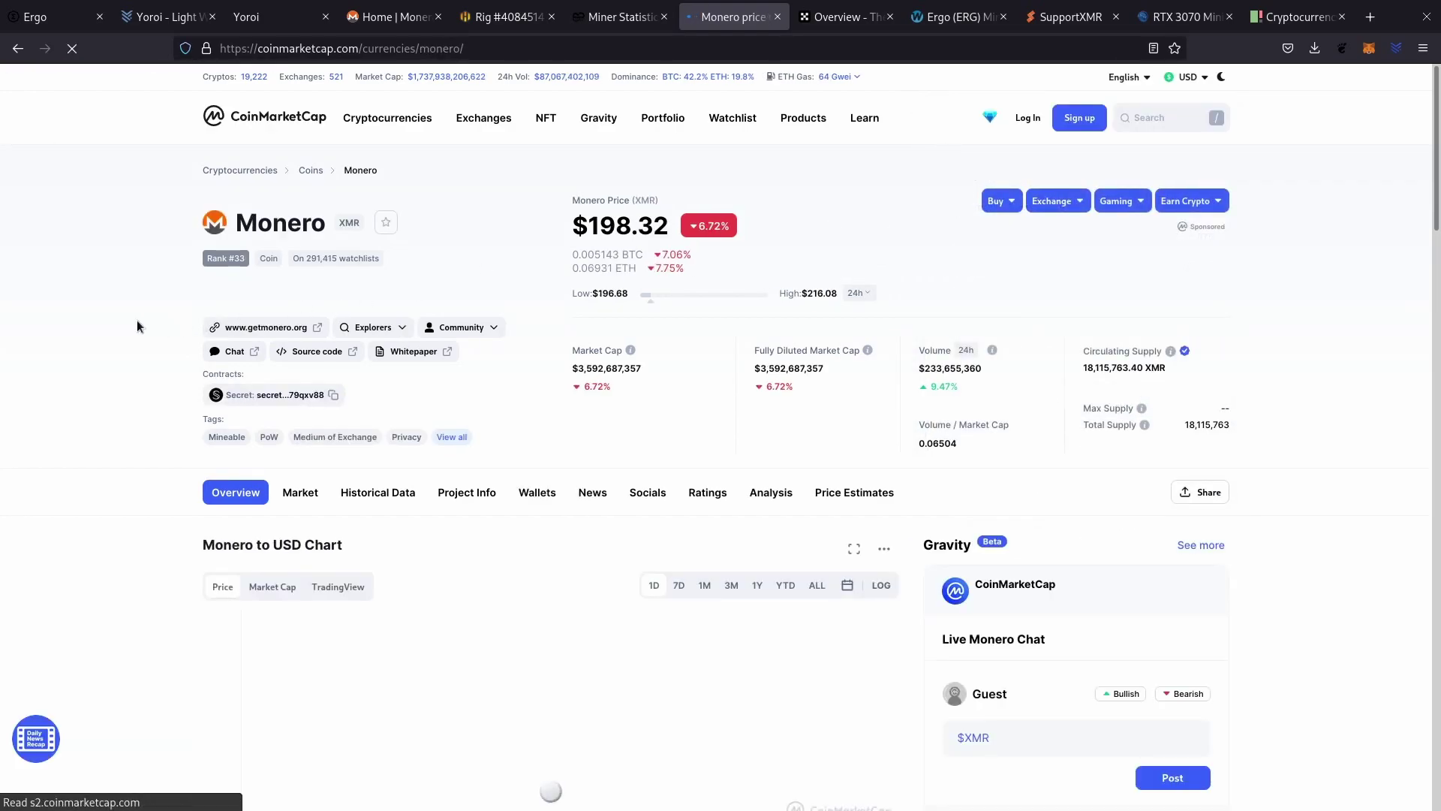
pyautogui.scroll(-2, 131, 350)
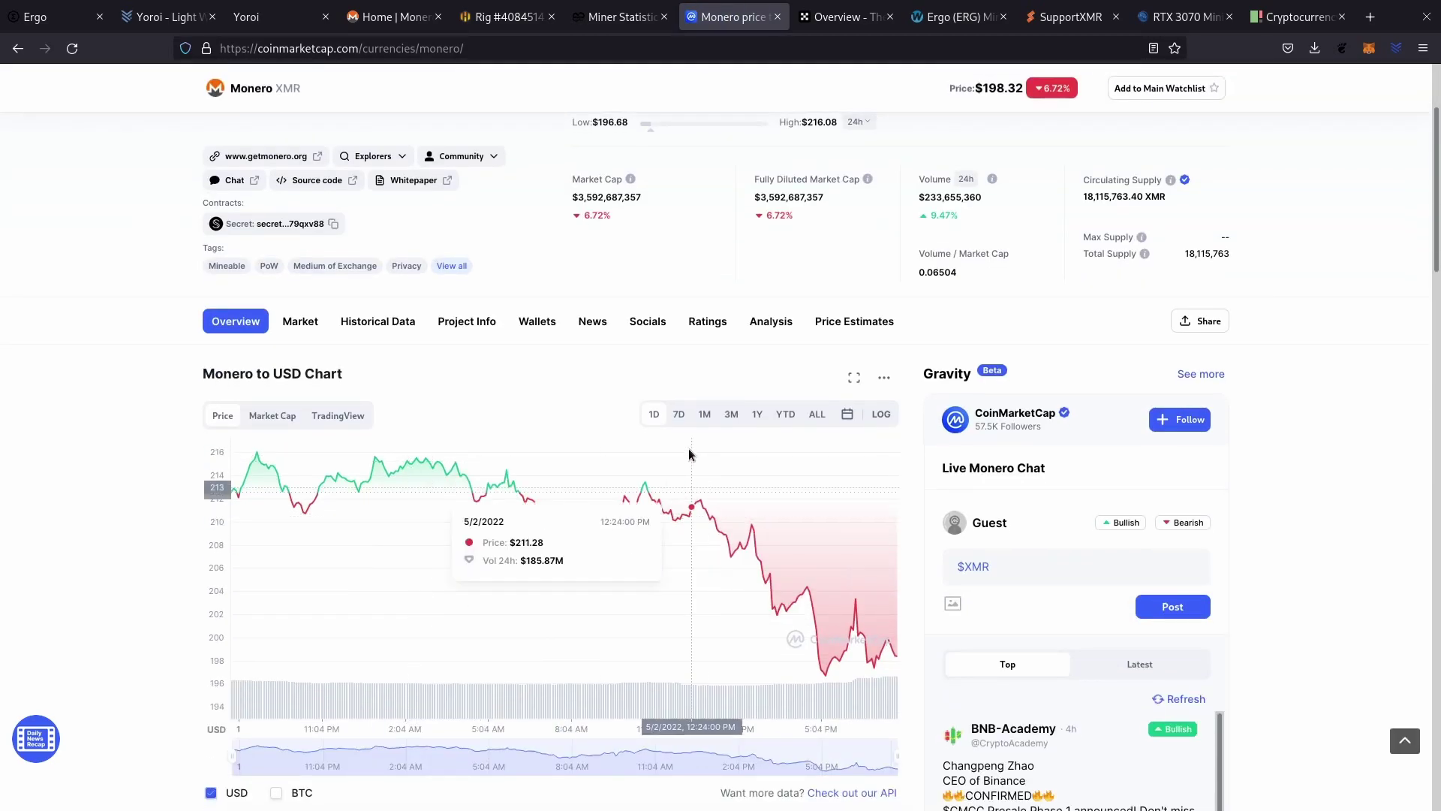
pyautogui.click(678, 413)
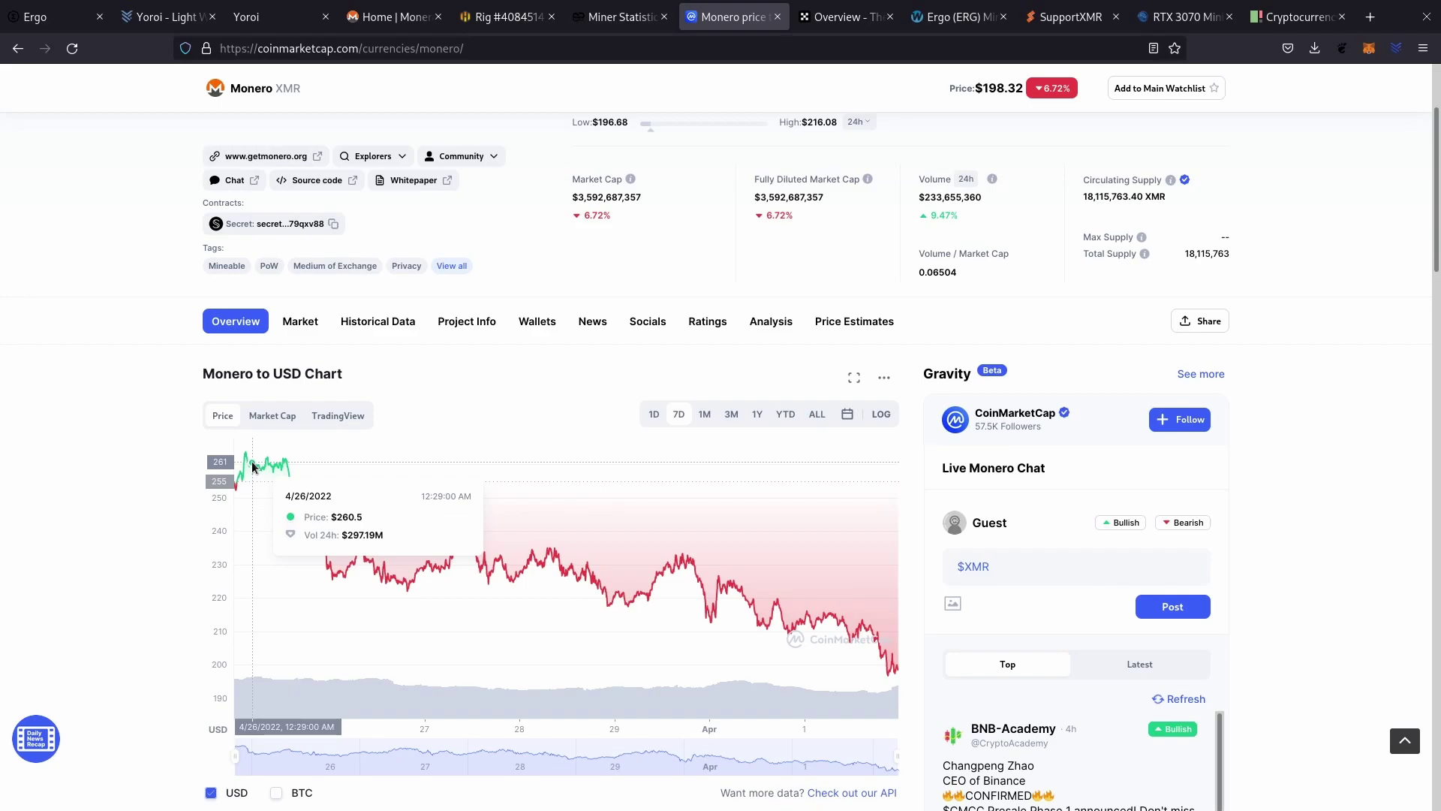
pyautogui.scroll(1, 680, 300)
pyautogui.scroll(1, 678, 300)
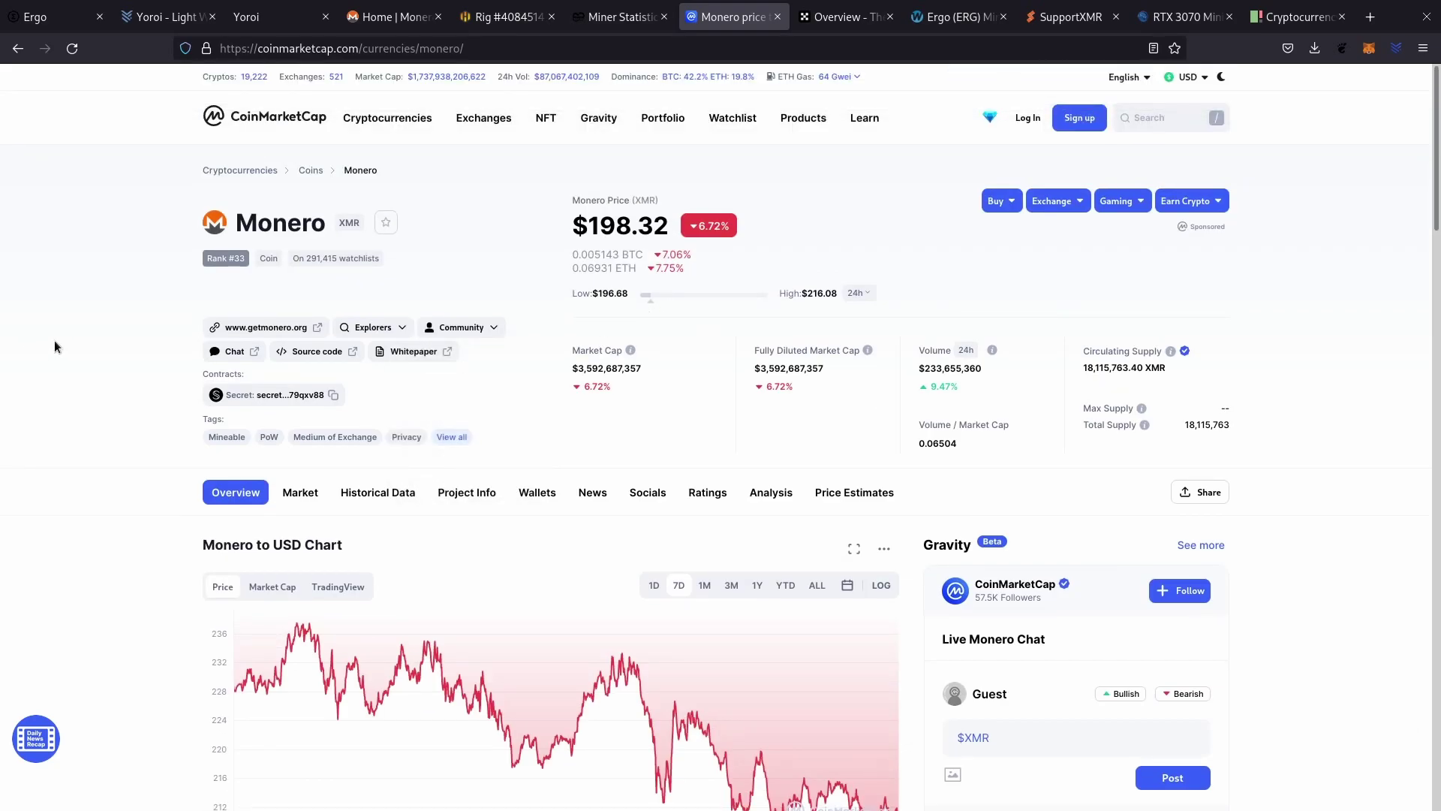
# Browse the CoinMarketCap homepage price list, then move to WhatToMine's GPU ranking.
pyautogui.click(267, 124)
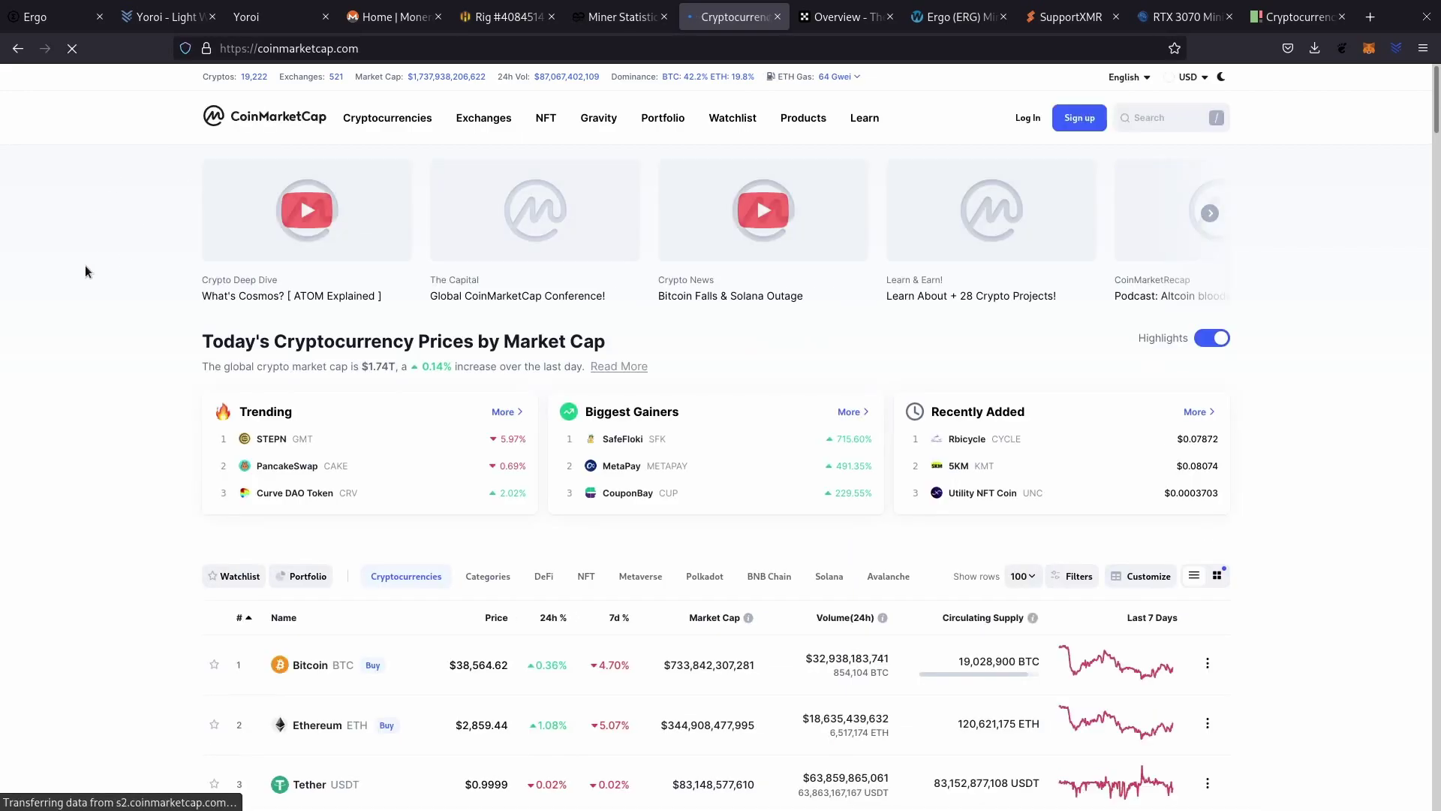
pyautogui.scroll(-3, 84, 264)
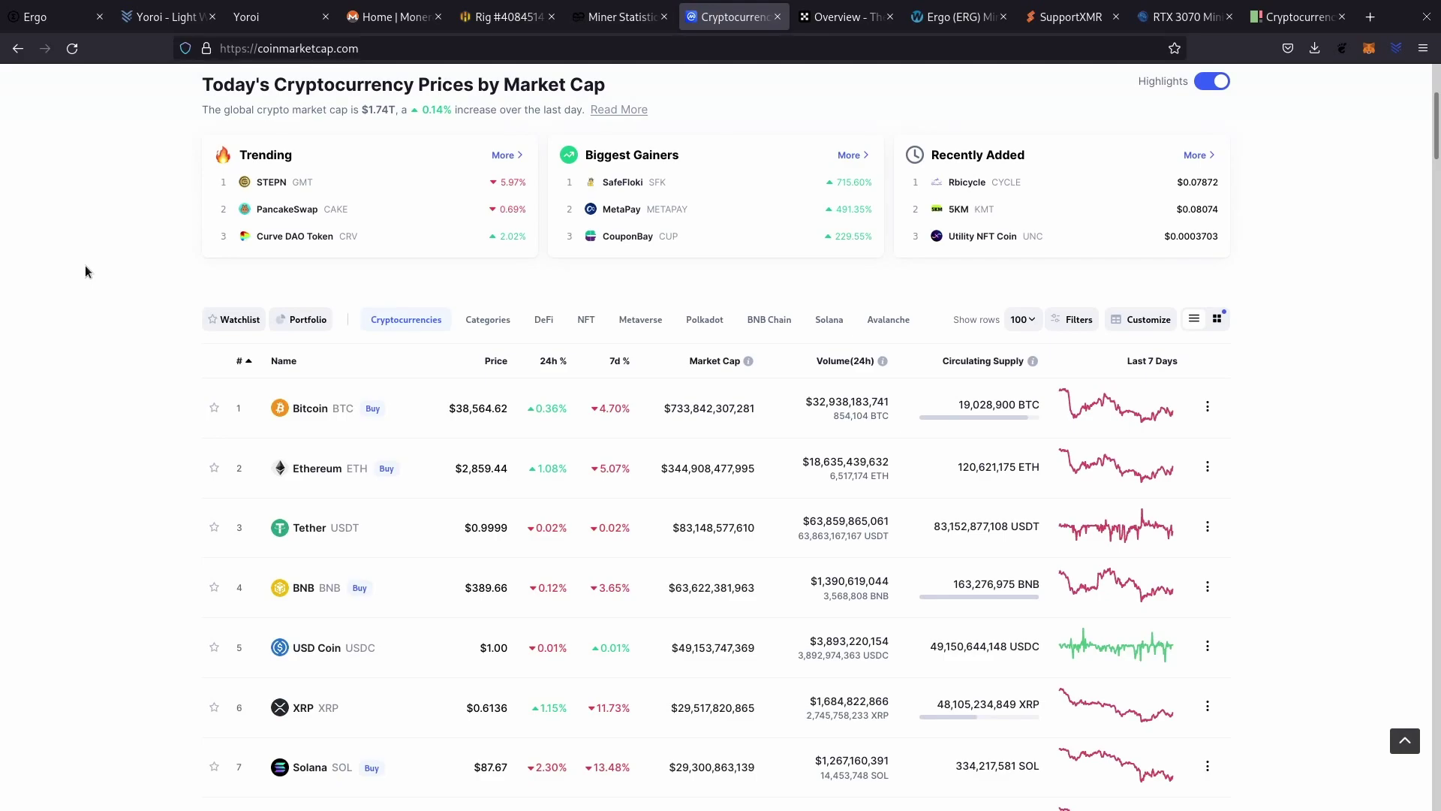
pyautogui.scroll(-1, 85, 267)
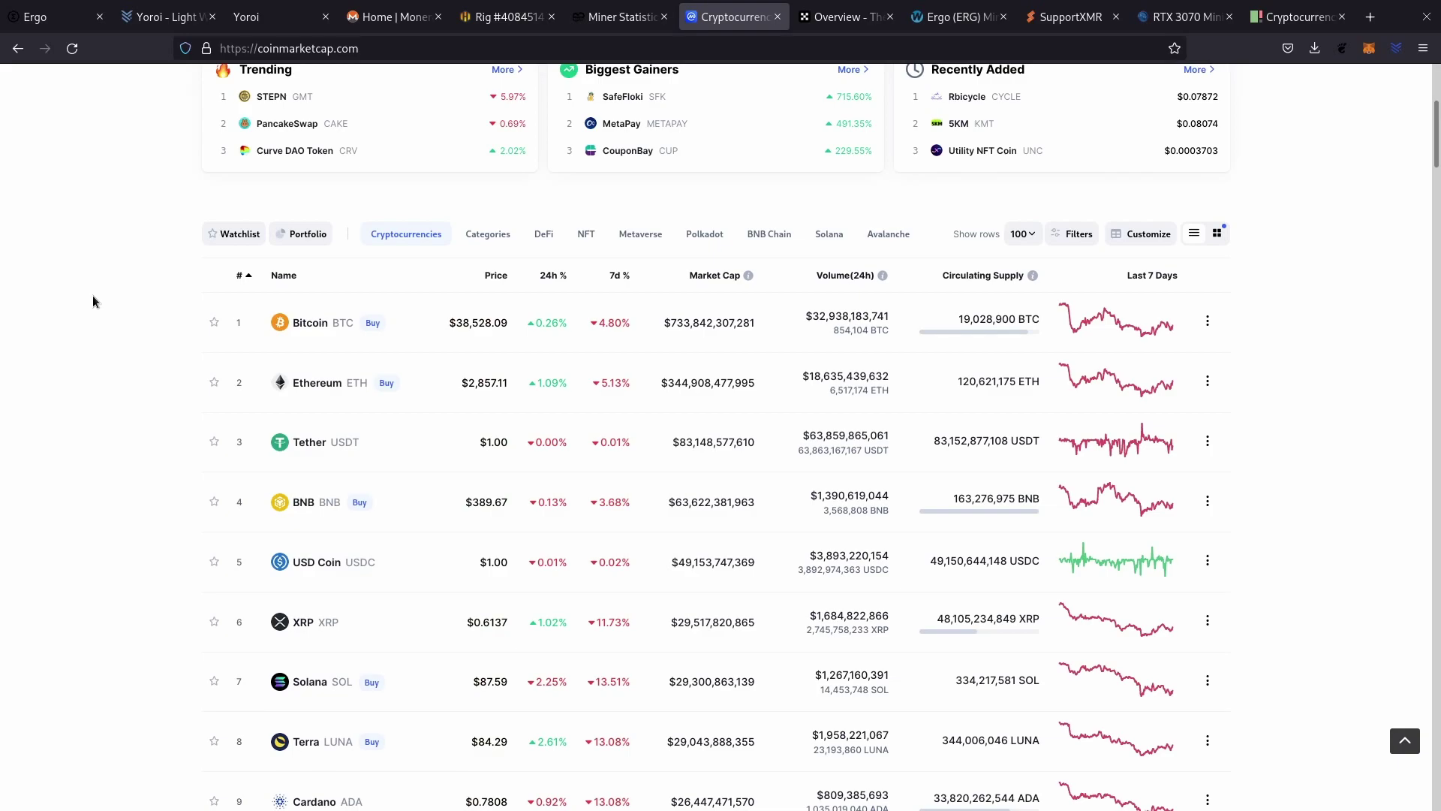
pyautogui.scroll(4, 93, 296)
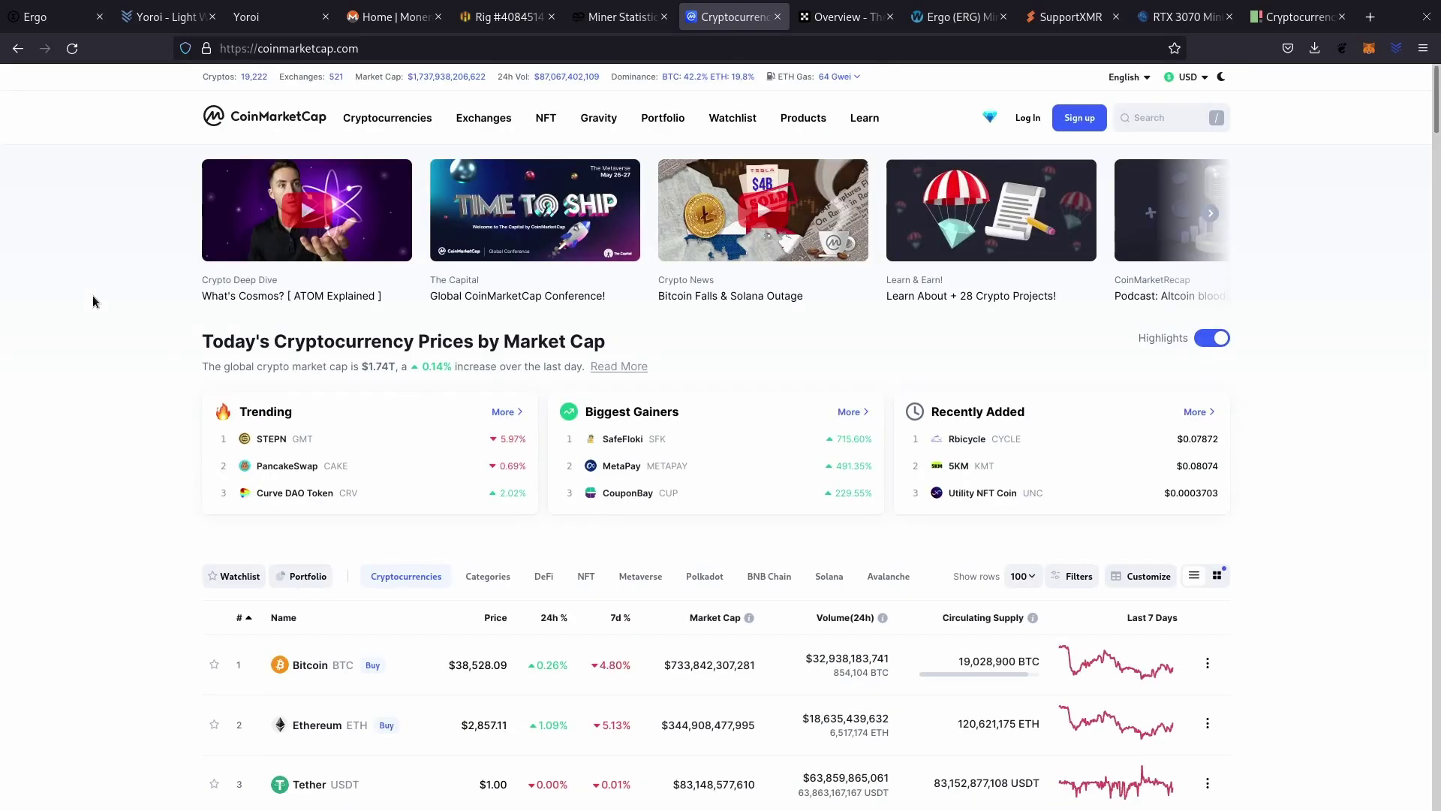
pyautogui.hotkey('ctrl', 'Tab')
pyautogui.hotkey('ctrl', 'Tab')
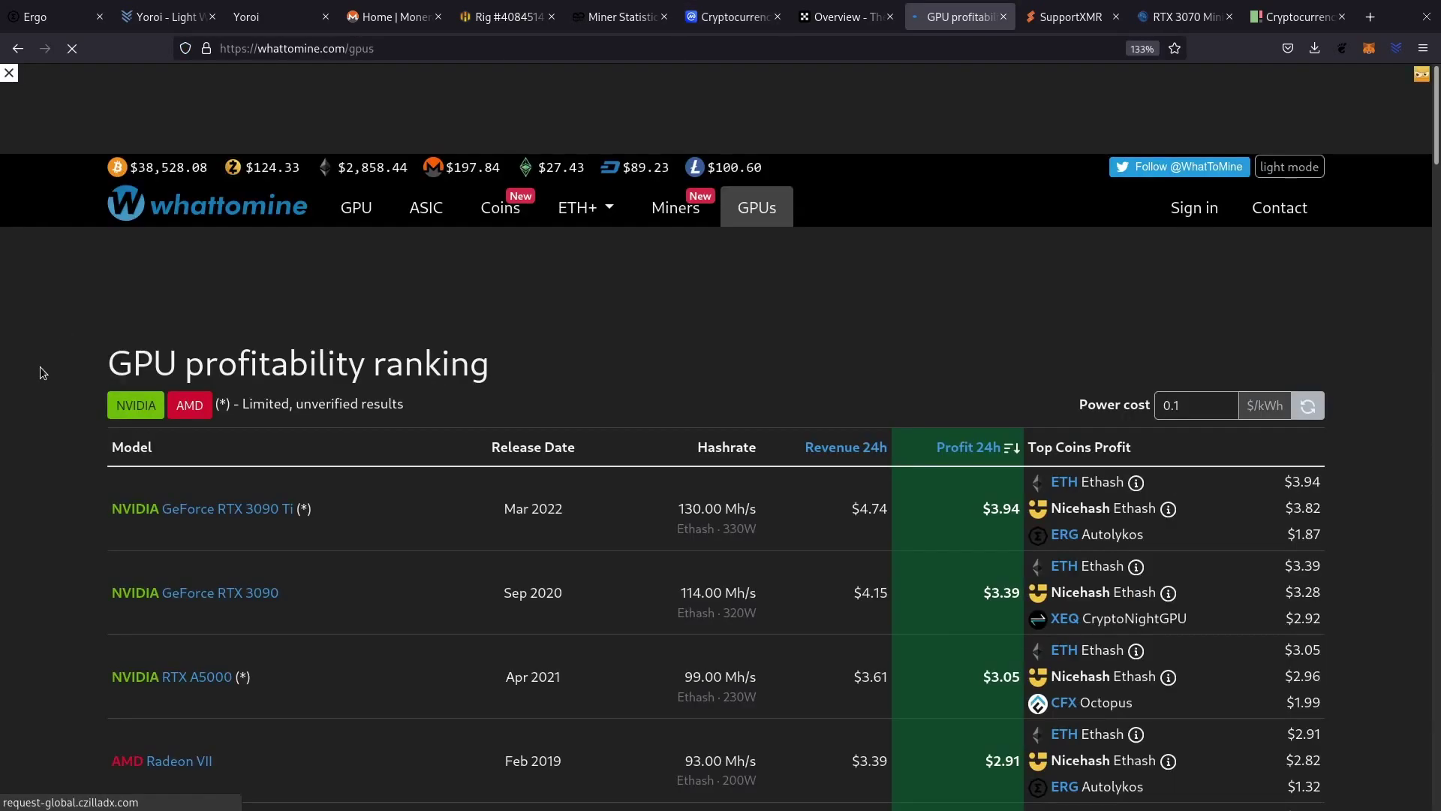
# Find the NVIDIA GeForce RTX 3070 in WhatToMine's GPU ranking and open its profitability page.
pyautogui.scroll(-5, 42, 363)
pyautogui.scroll(-10, 39, 368)
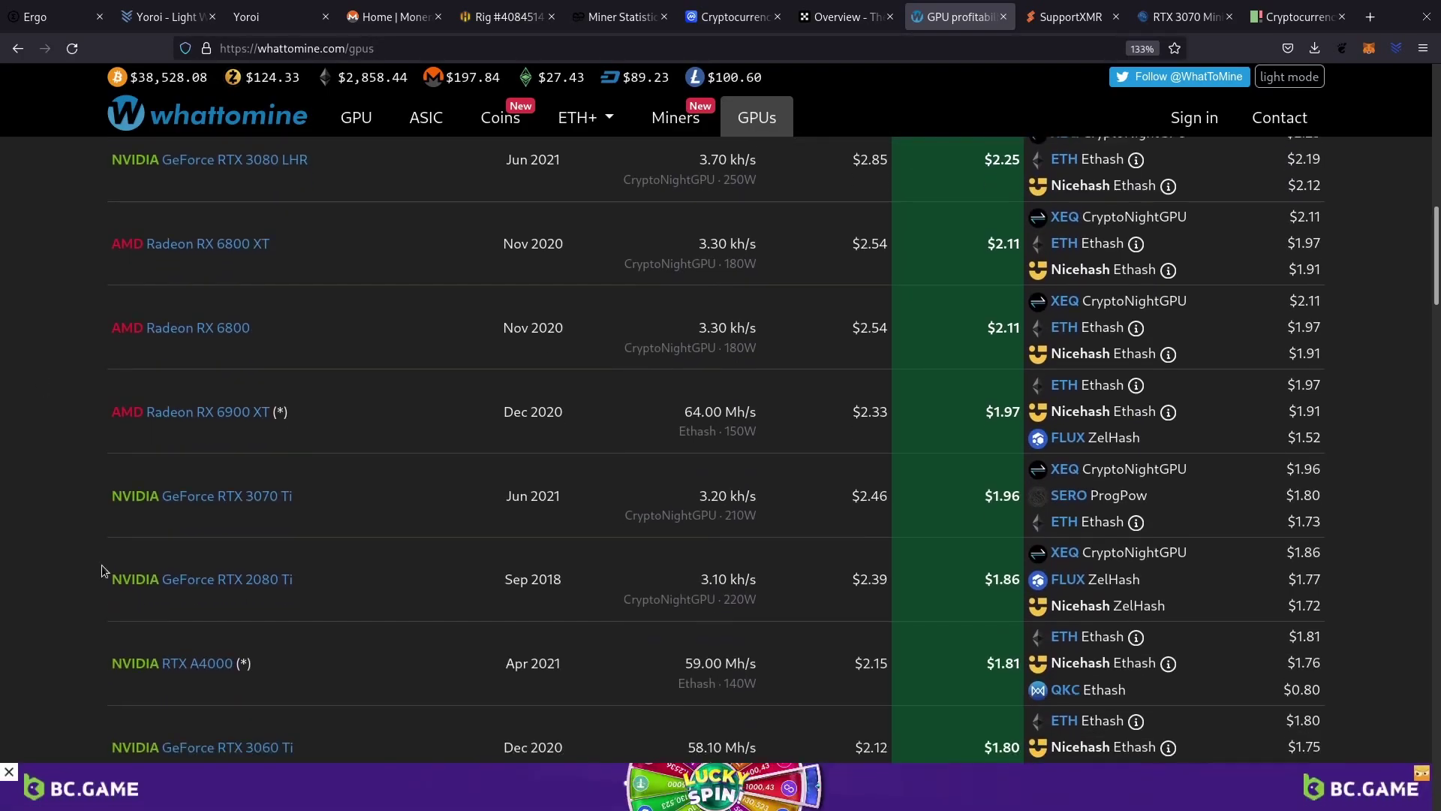
pyautogui.scroll(-4, 71, 516)
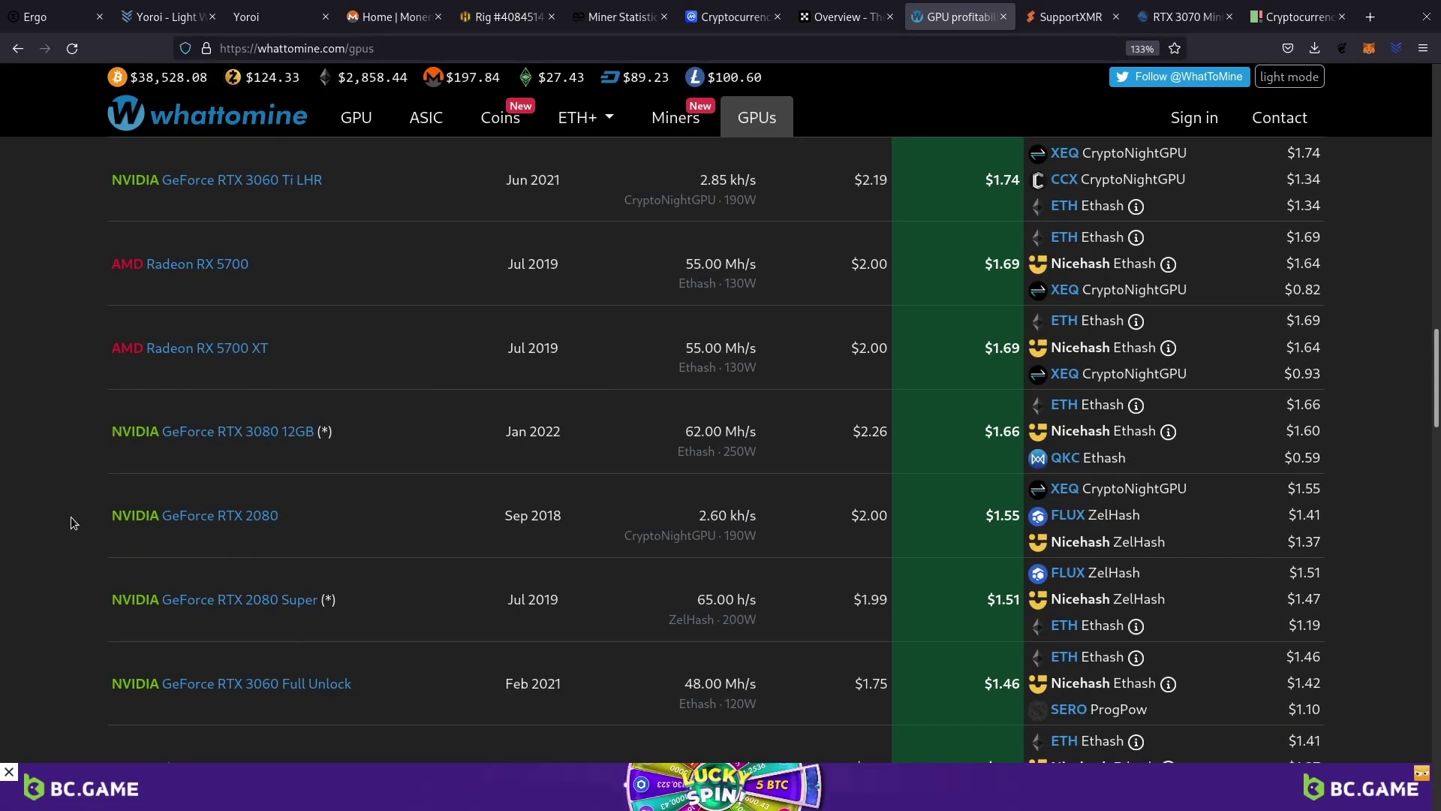
pyautogui.scroll(-4, 71, 517)
pyautogui.scroll(6, 71, 516)
pyautogui.scroll(10, 71, 517)
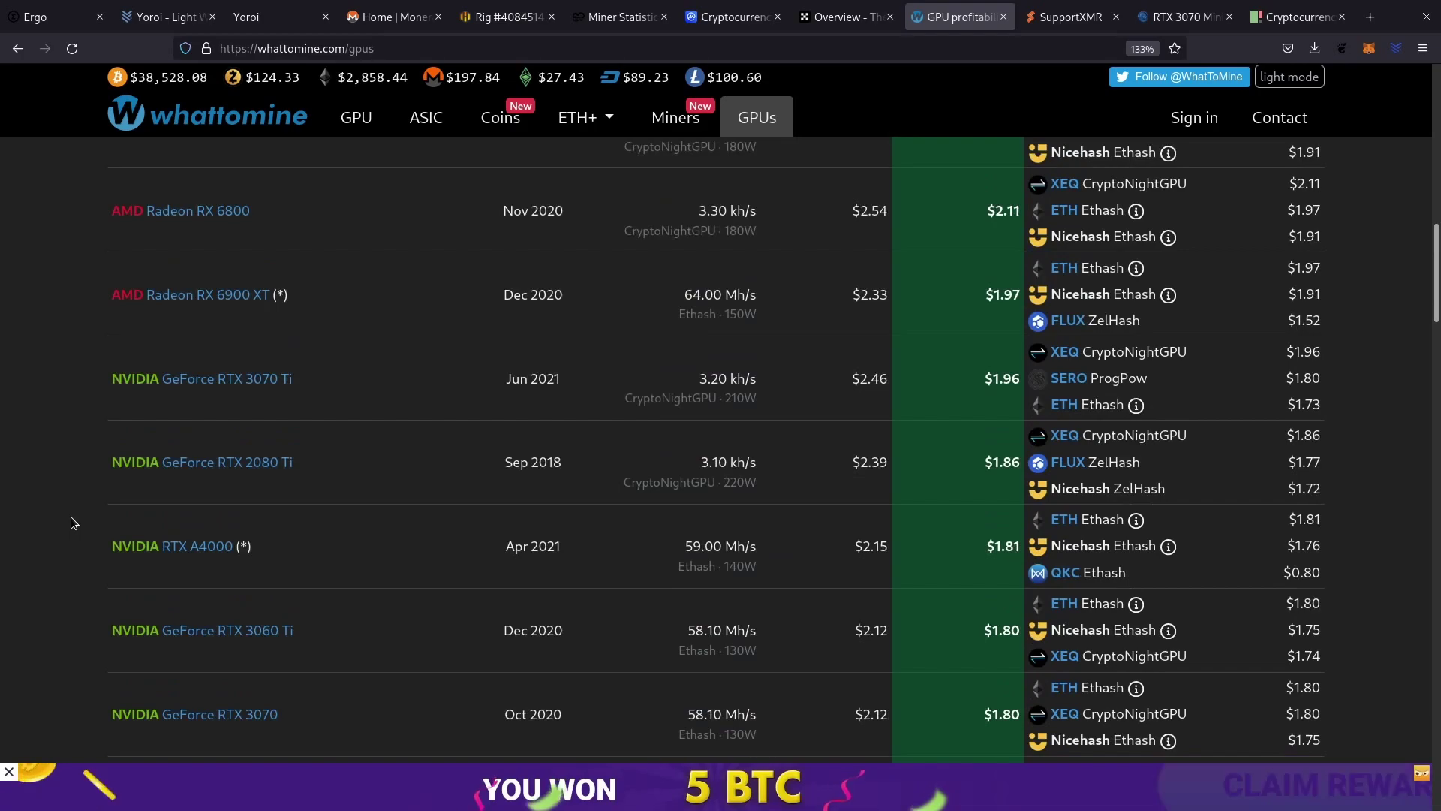
pyautogui.click(768, 336)
# Scroll the RTX 3070 coin table down to the Ergo (ERG) Autolykos row at $1.22 daily profit.
pyautogui.scroll(-3, 768, 344)
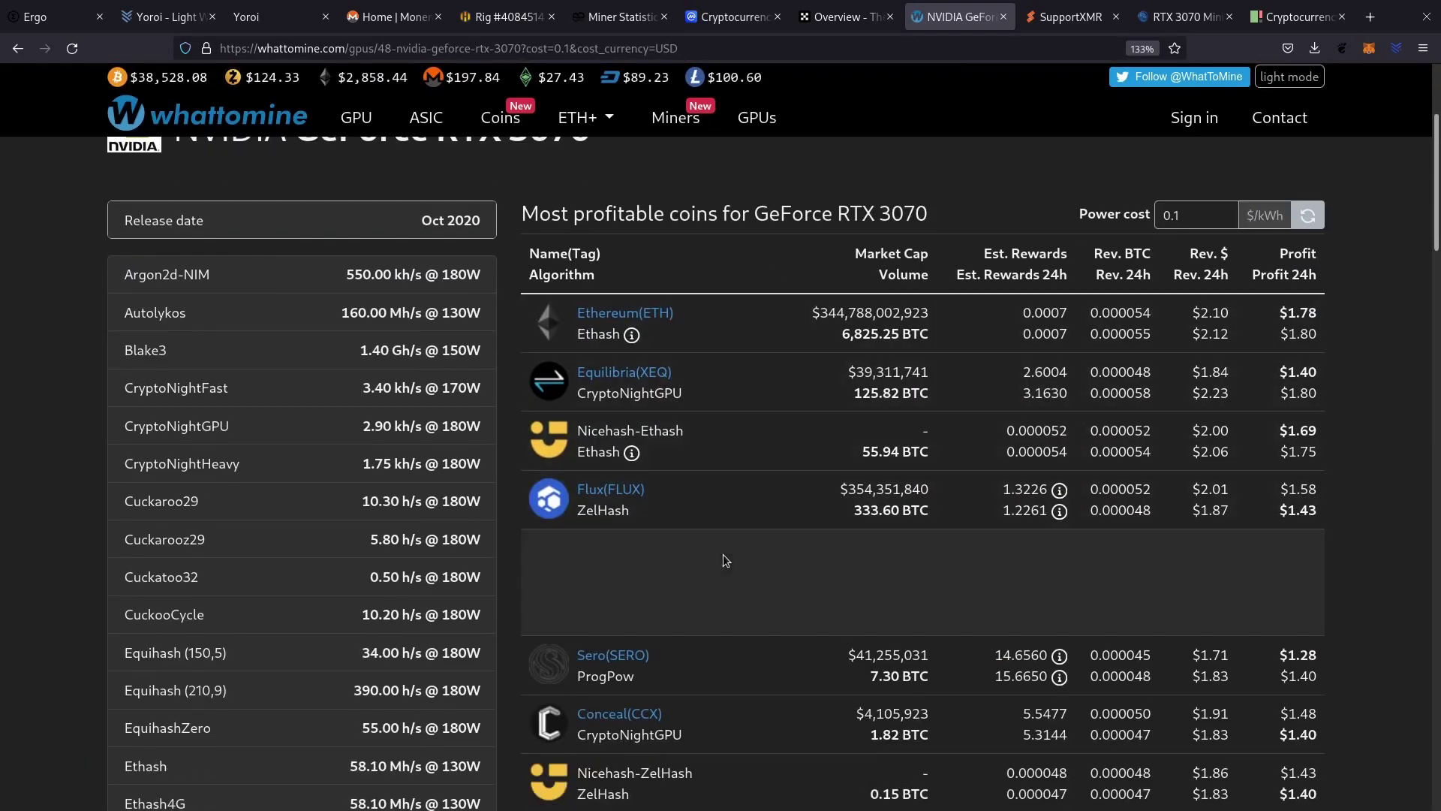
pyautogui.scroll(-3, 723, 555)
pyautogui.scroll(3, 713, 405)
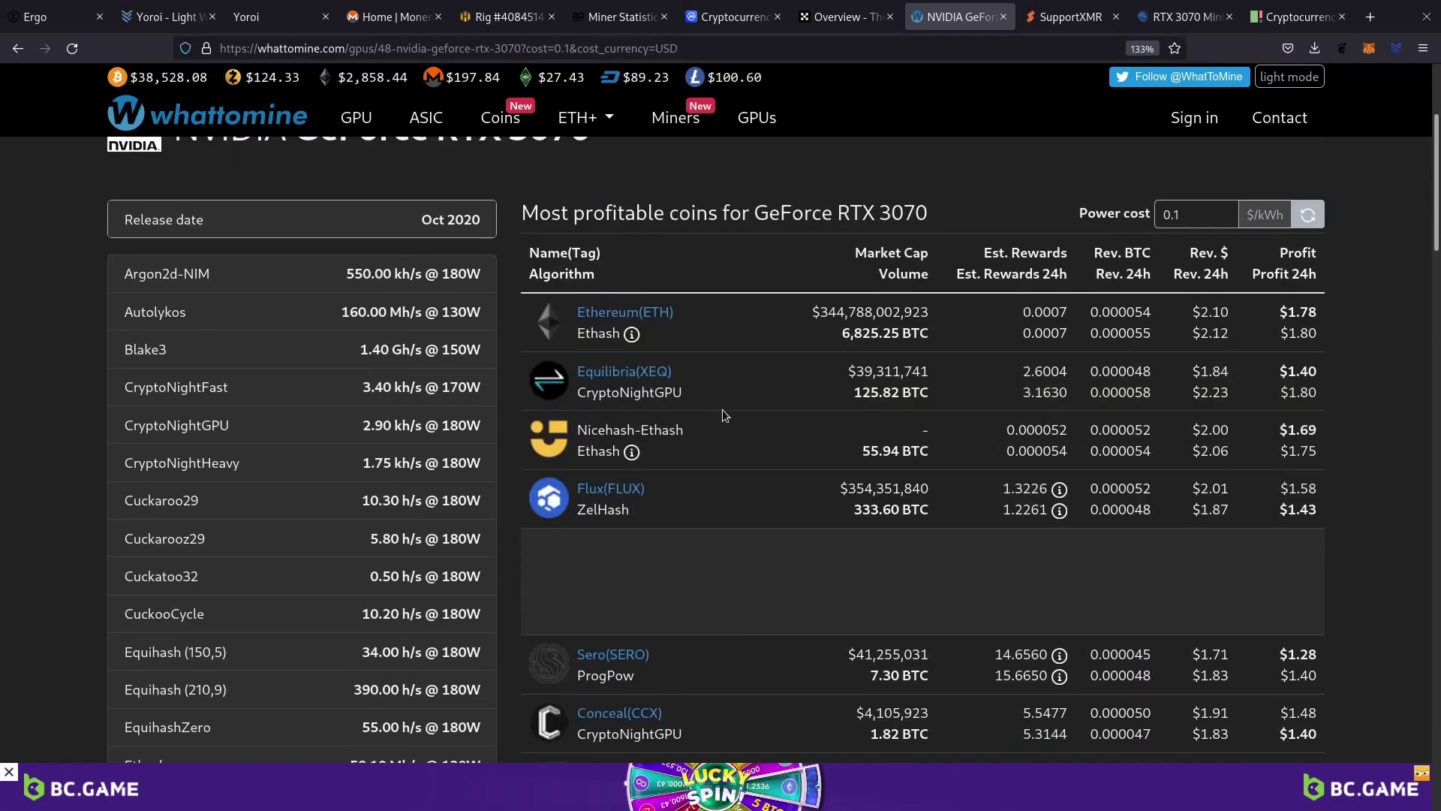
pyautogui.scroll(-3, 759, 453)
pyautogui.scroll(-3, 755, 462)
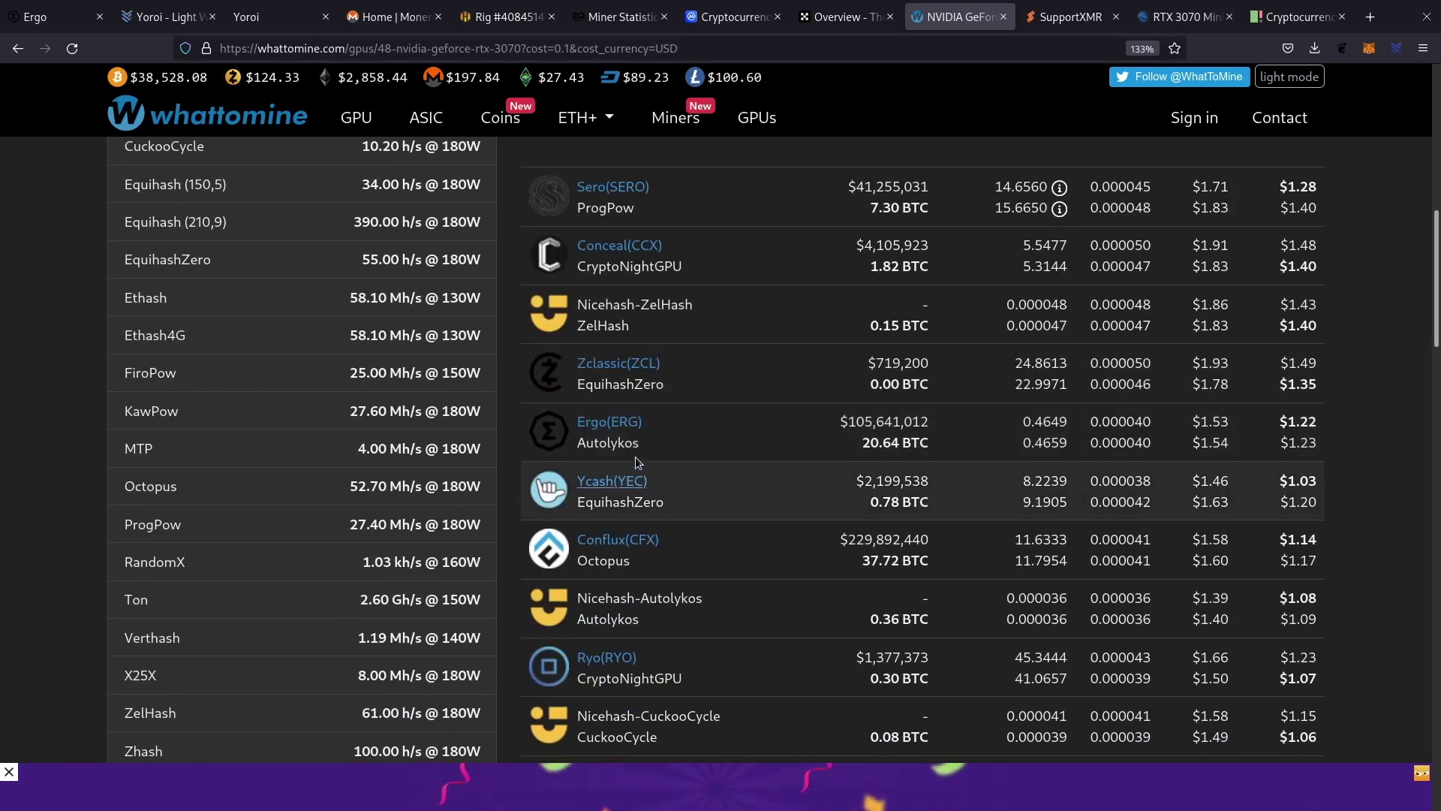